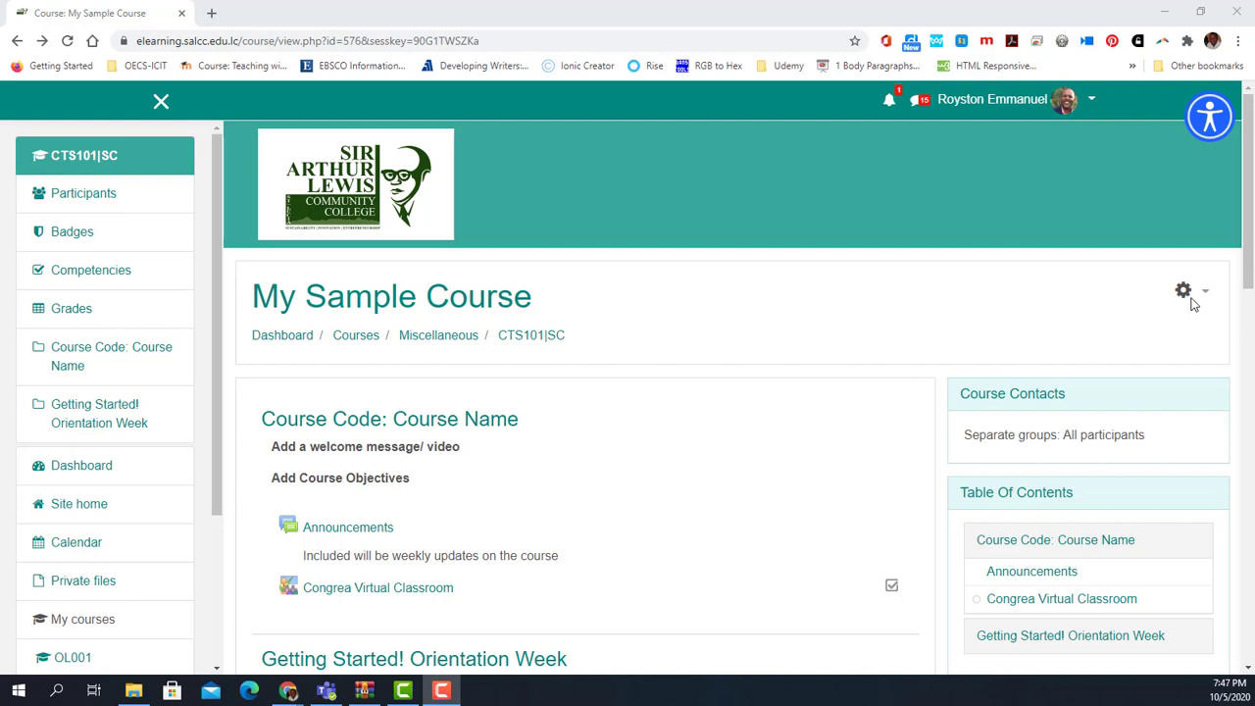
Step: Turn editing on for My Sample Course from the gear menu
{"action": "left_click", "coordinate": [1205, 298]}
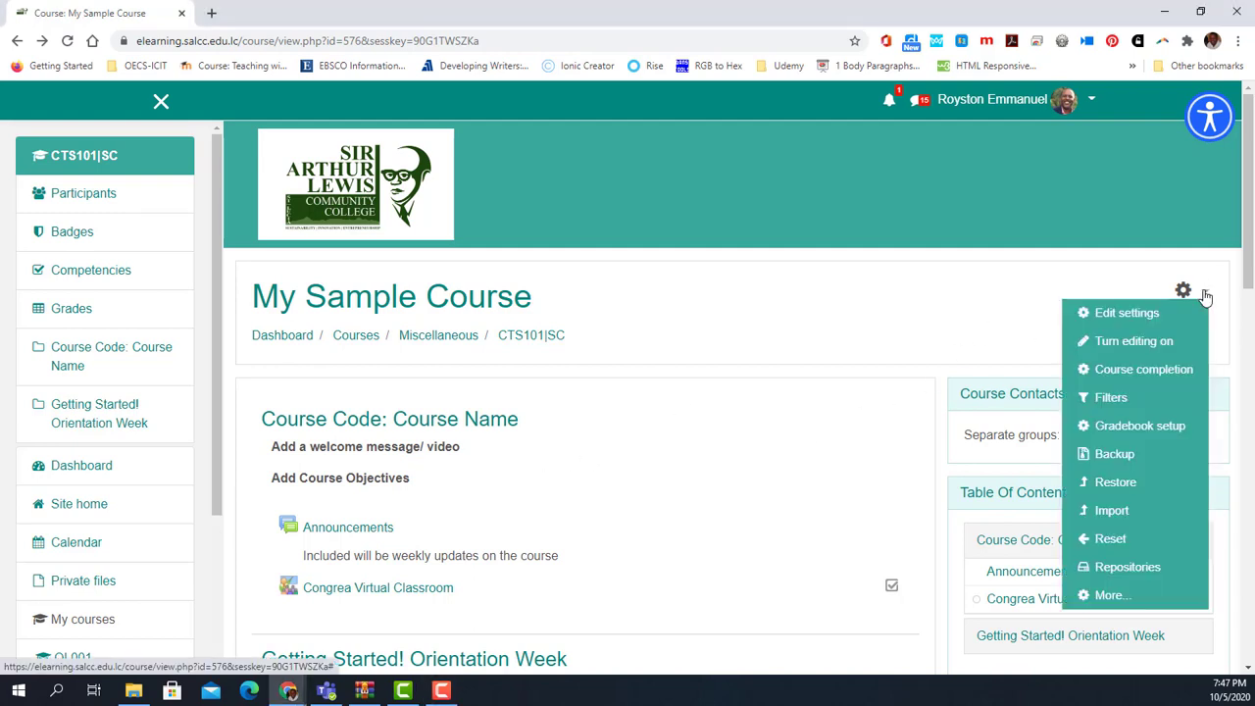
{"action": "left_click", "coordinate": [1148, 351]}
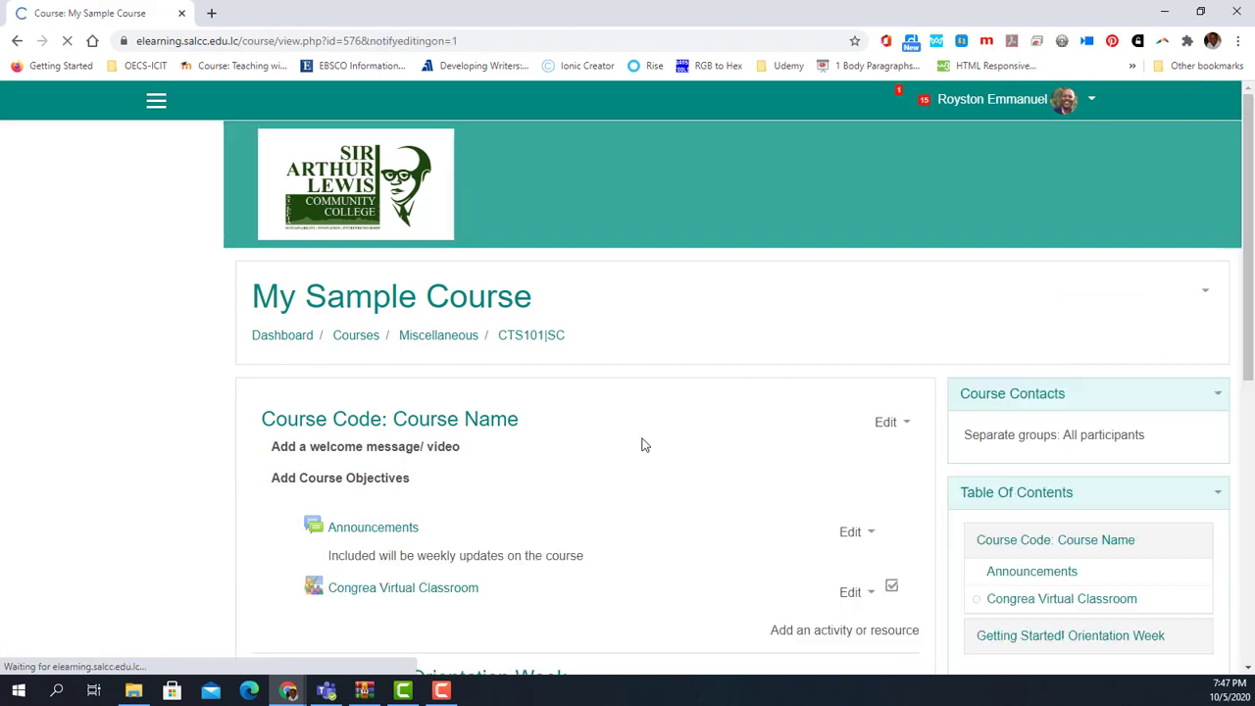
{"action": "scroll", "coordinate": [647, 450], "scroll_direction": "down", "scroll_amount": 2}
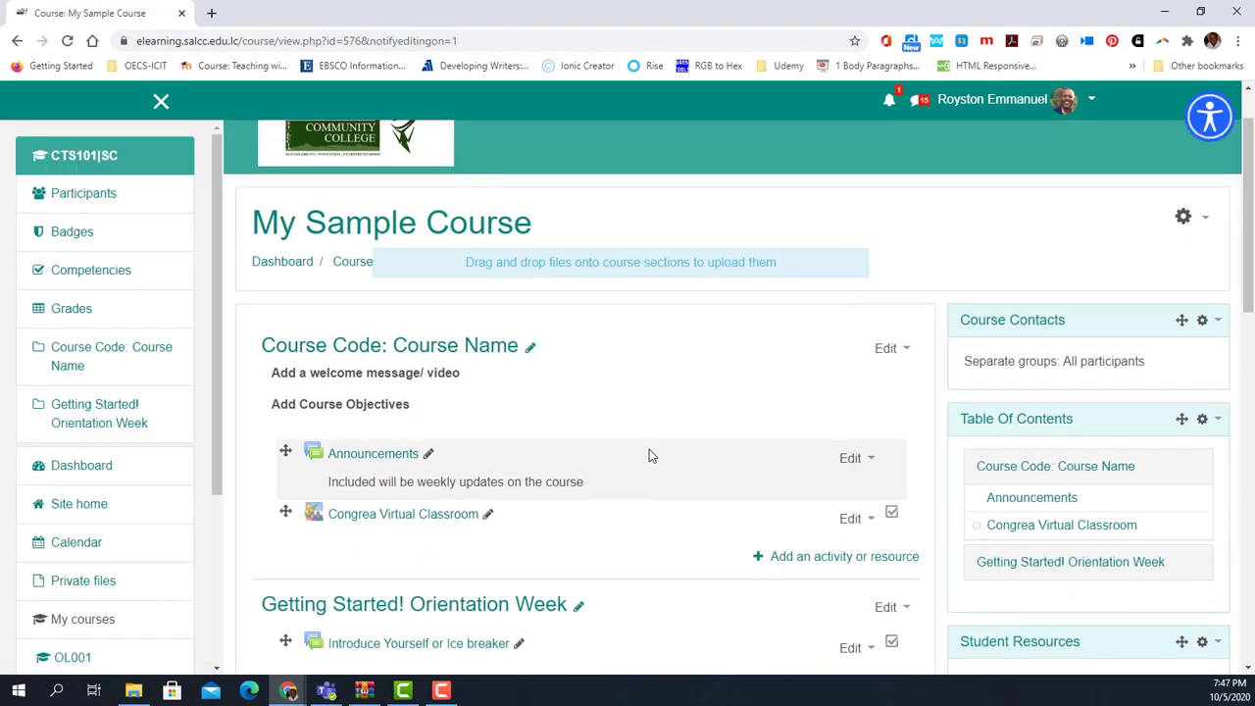
{"action": "scroll", "coordinate": [649, 455], "scroll_direction": "down", "scroll_amount": 1}
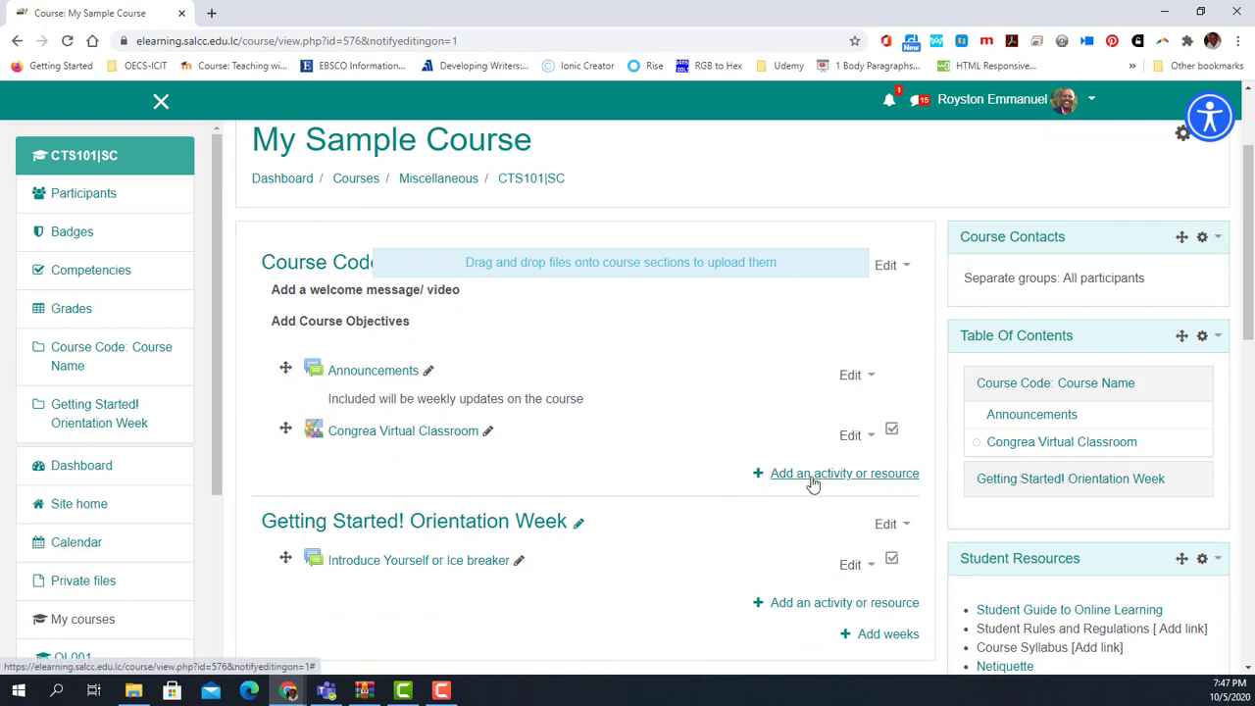
Step: Add a Forum activity to the Course Code: Course Name section
{"action": "left_click", "coordinate": [812, 481]}
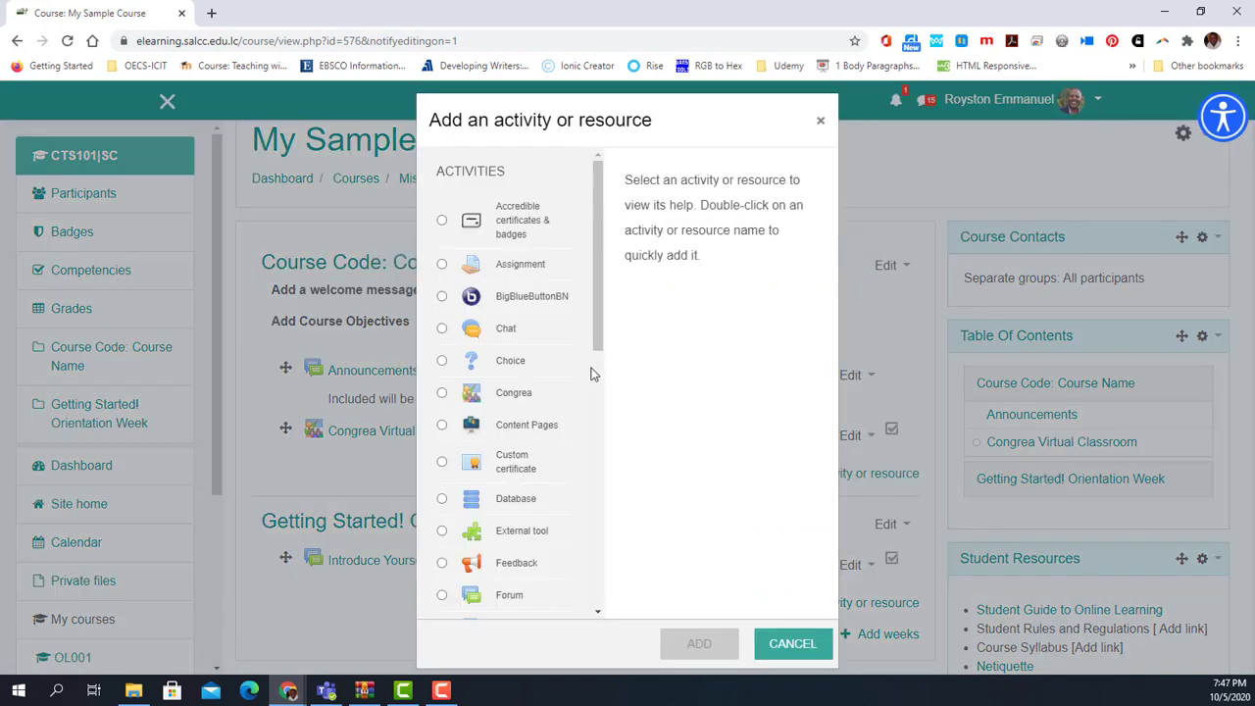
{"action": "scroll", "coordinate": [525, 383], "scroll_direction": "down", "scroll_amount": 1}
{"action": "scroll", "coordinate": [525, 384], "scroll_direction": "down", "scroll_amount": 1}
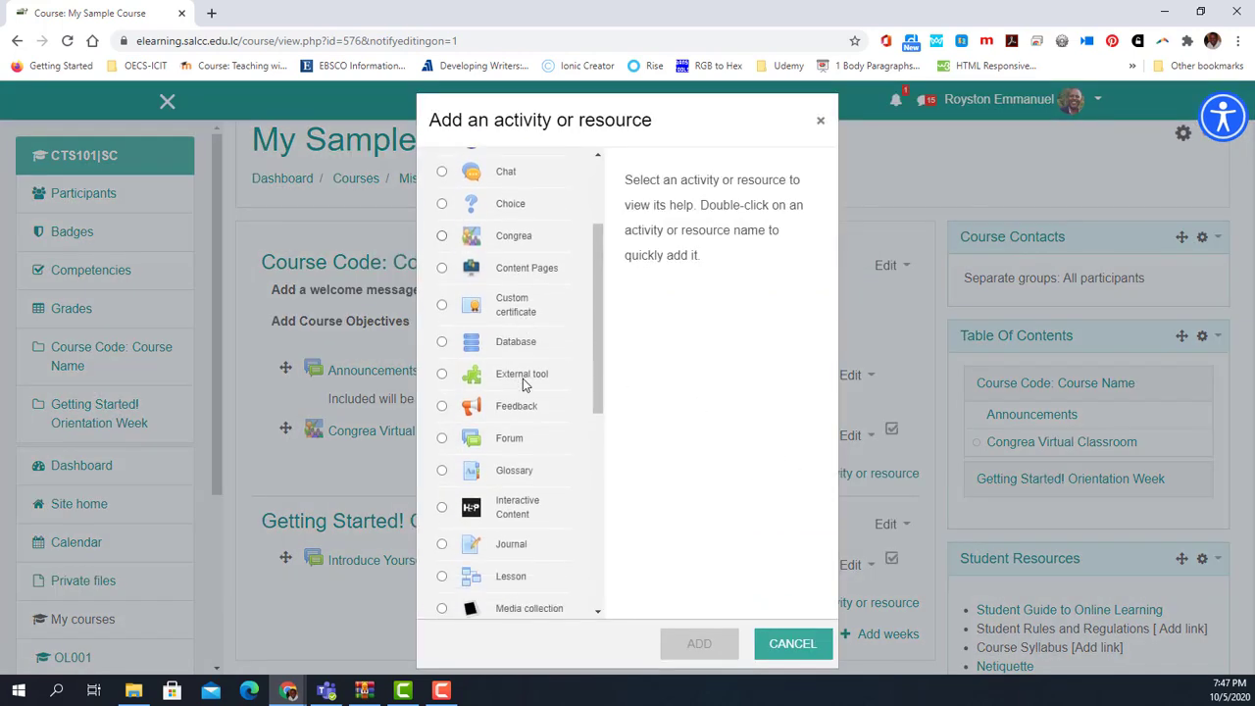
{"action": "left_click", "coordinate": [516, 439]}
{"action": "left_click", "coordinate": [701, 644]}
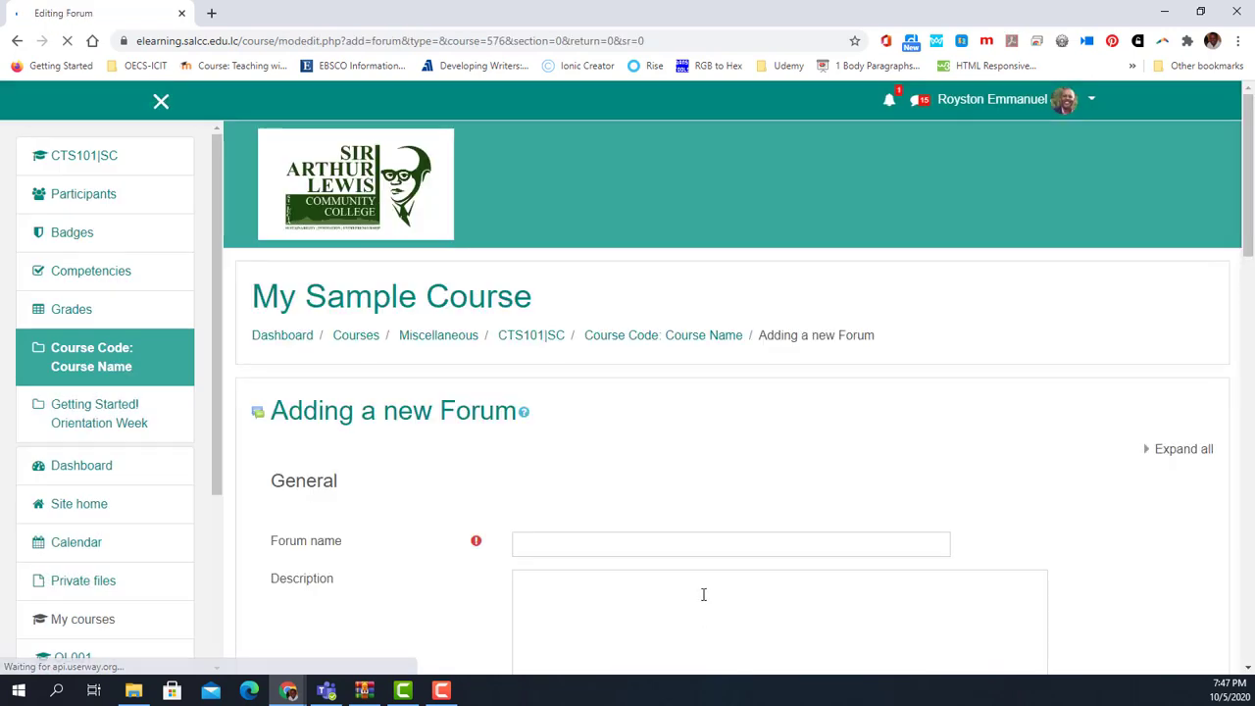
Step: Name the forum 'My Sample Course: Virtual Classroom'
{"action": "left_click", "coordinate": [709, 546]}
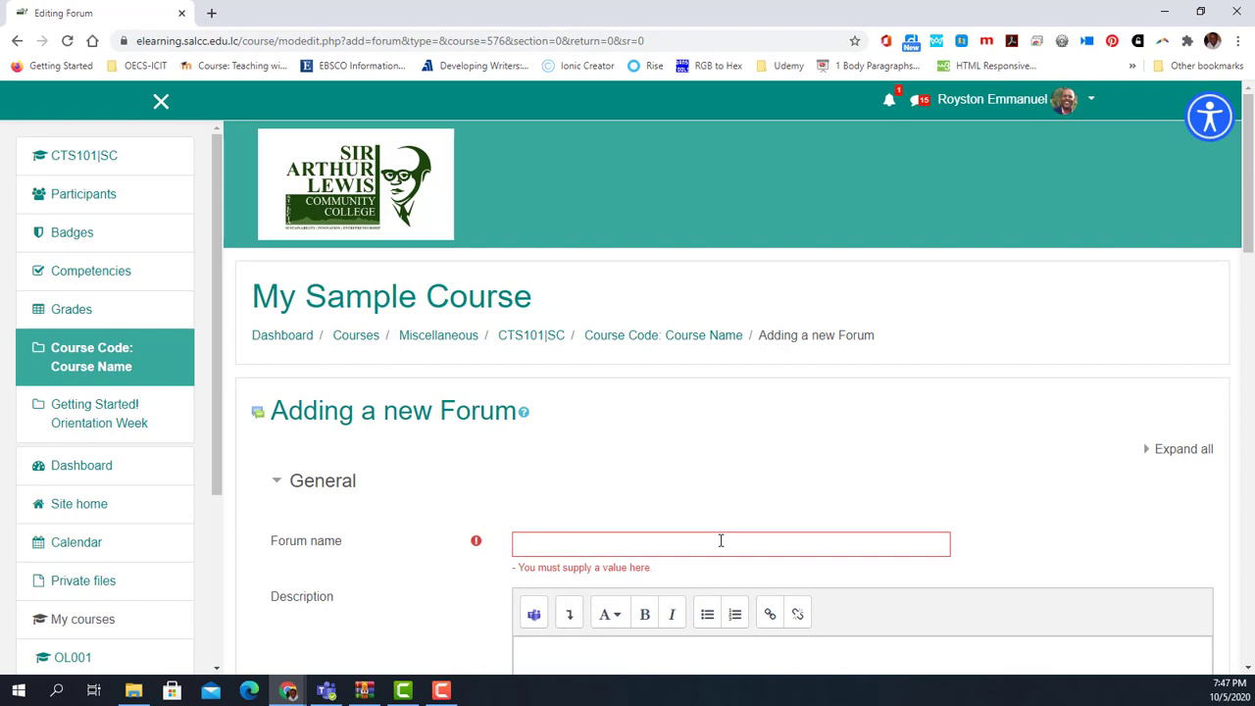
{"action": "left_click", "coordinate": [681, 544]}
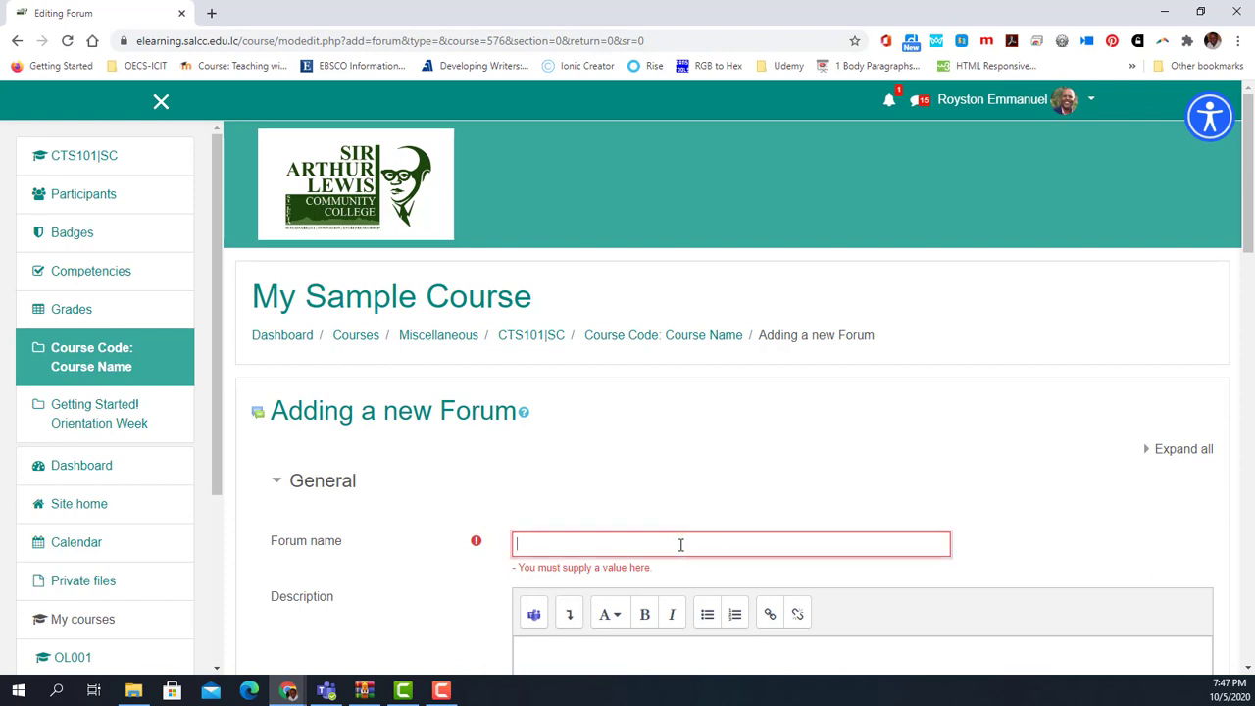
{"action": "type", "text": "My Sample Course: Virt"}
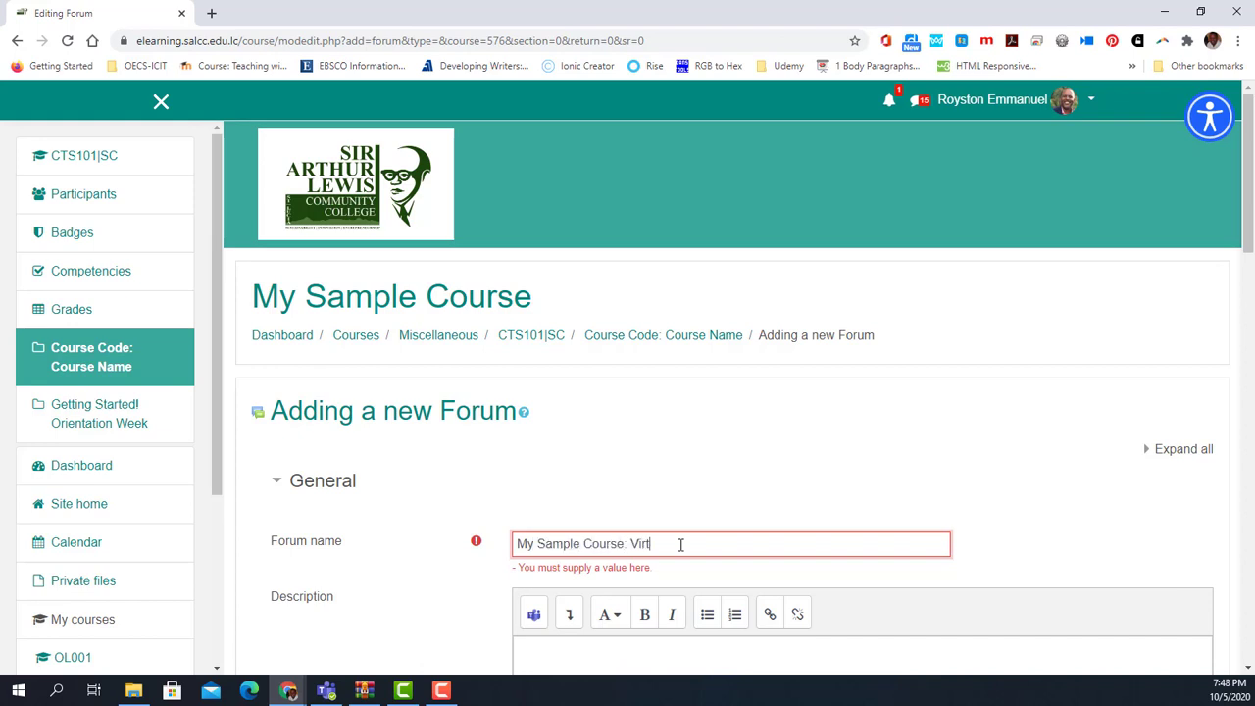
{"action": "type", "text": "ual classroom"}
{"action": "left_click", "coordinate": [671, 544]}
{"action": "key", "text": "BackSpace"}
{"action": "type", "text": "C"}
Step: Describe it as 'We will use this forum to run our live sessions' and save it to the course
{"action": "scroll", "coordinate": [667, 418], "scroll_direction": "down", "scroll_amount": 1}
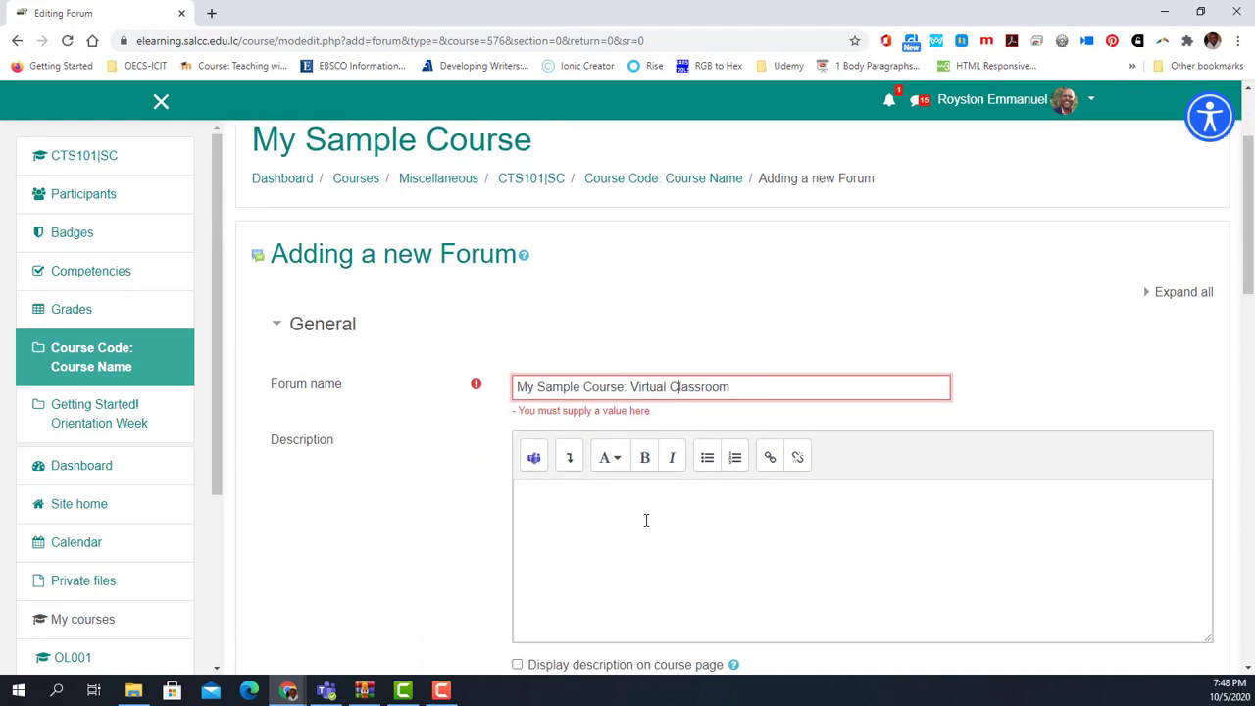
{"action": "left_click", "coordinate": [648, 519]}
{"action": "scroll", "coordinate": [694, 507], "scroll_direction": "down", "scroll_amount": 1}
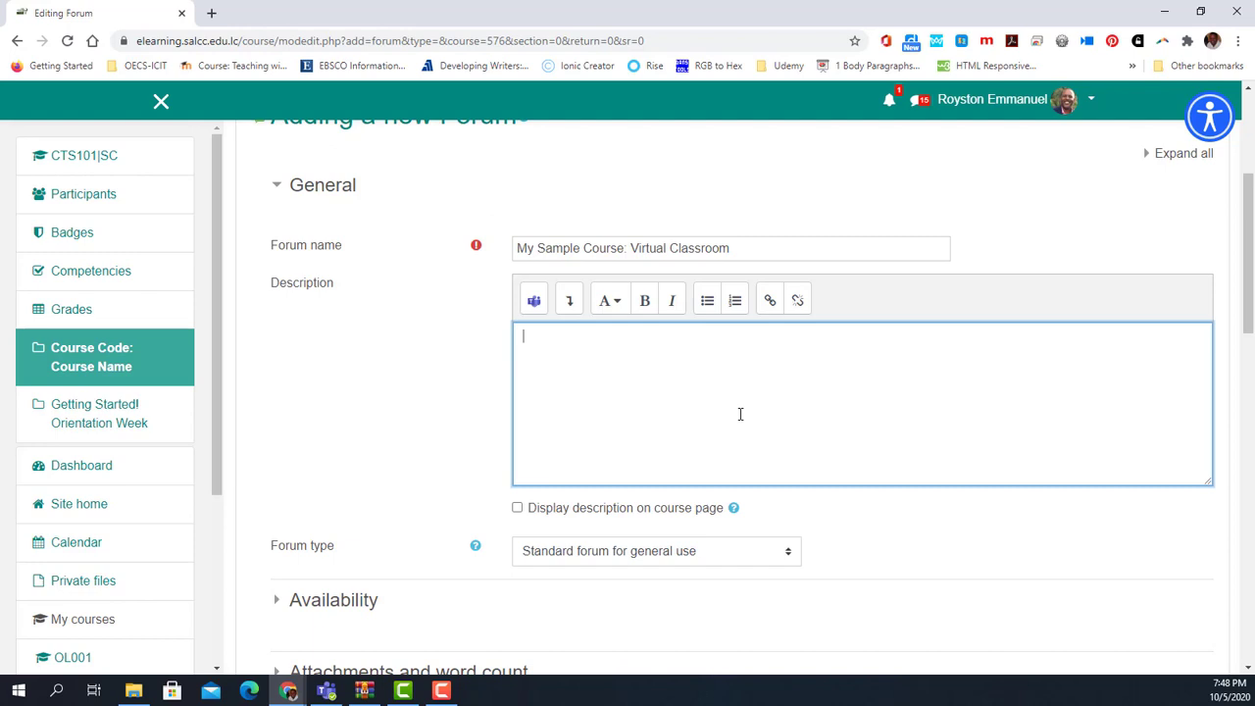
{"action": "type", "text": "We will use this forum to"}
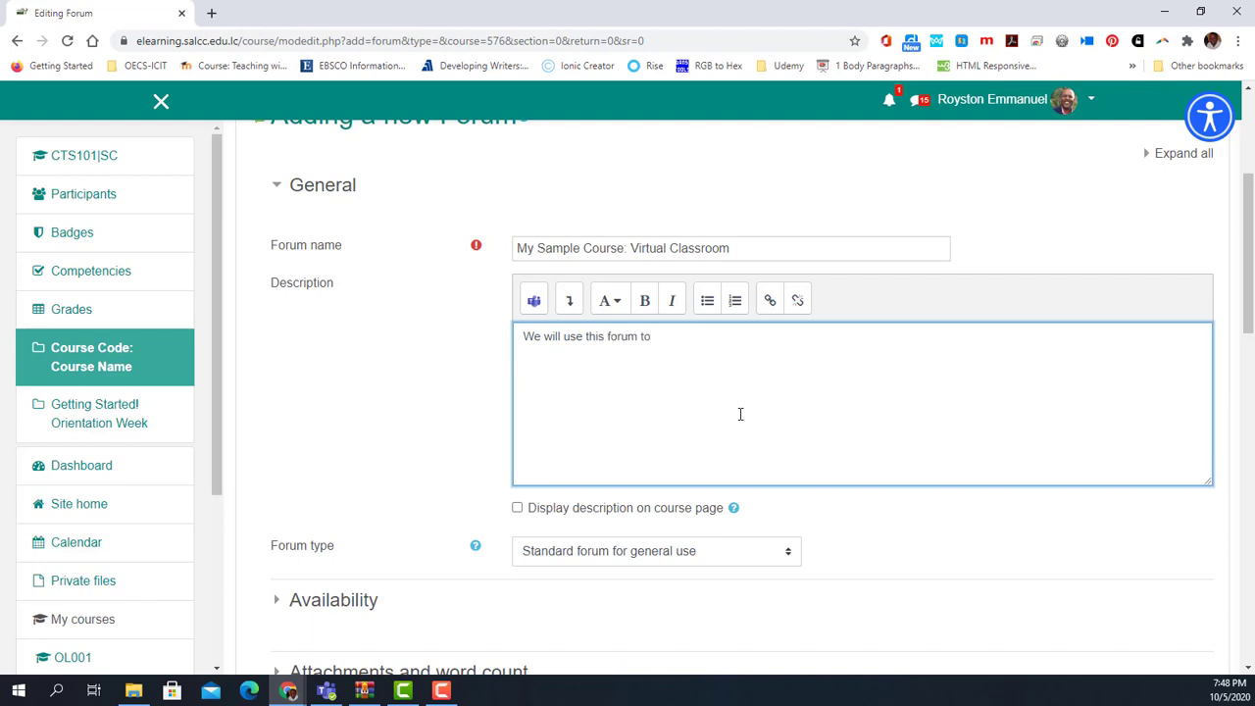
{"action": "type", "text": " run our live sessions"}
{"action": "scroll", "coordinate": [843, 451], "scroll_direction": "down", "scroll_amount": 1}
{"action": "scroll", "coordinate": [859, 474], "scroll_direction": "down", "scroll_amount": 1}
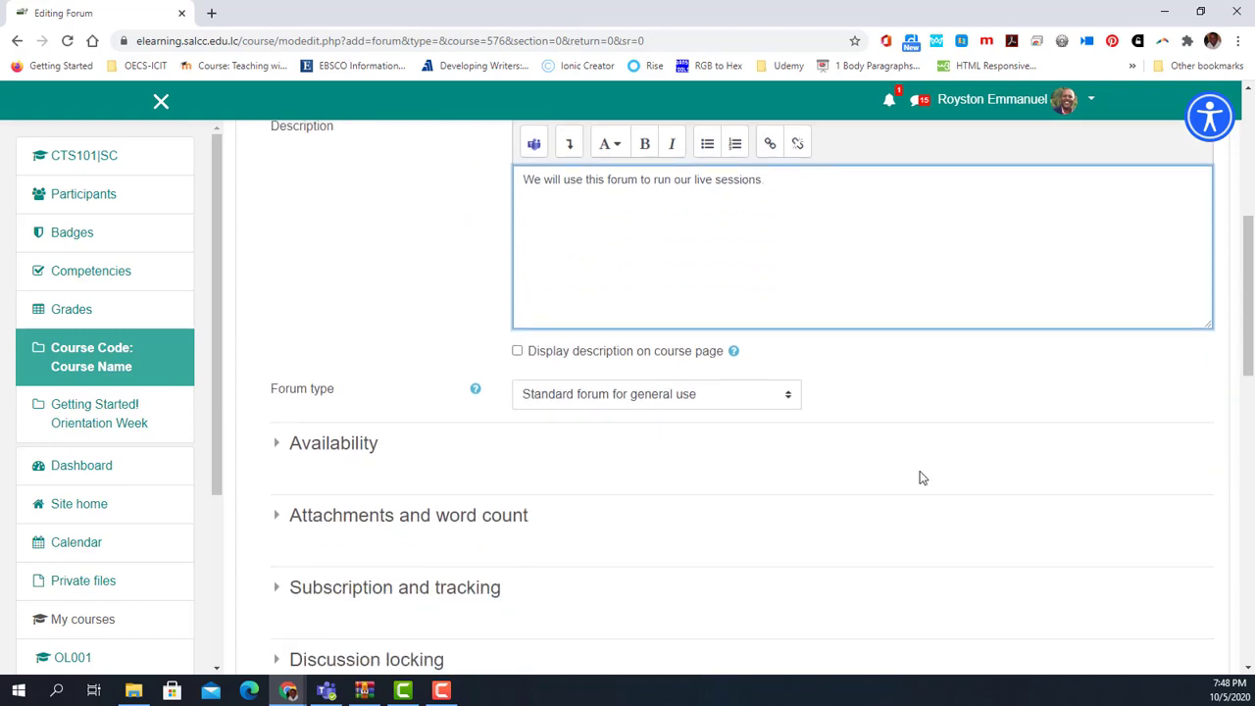
{"action": "scroll", "coordinate": [919, 422], "scroll_direction": "down", "scroll_amount": 7}
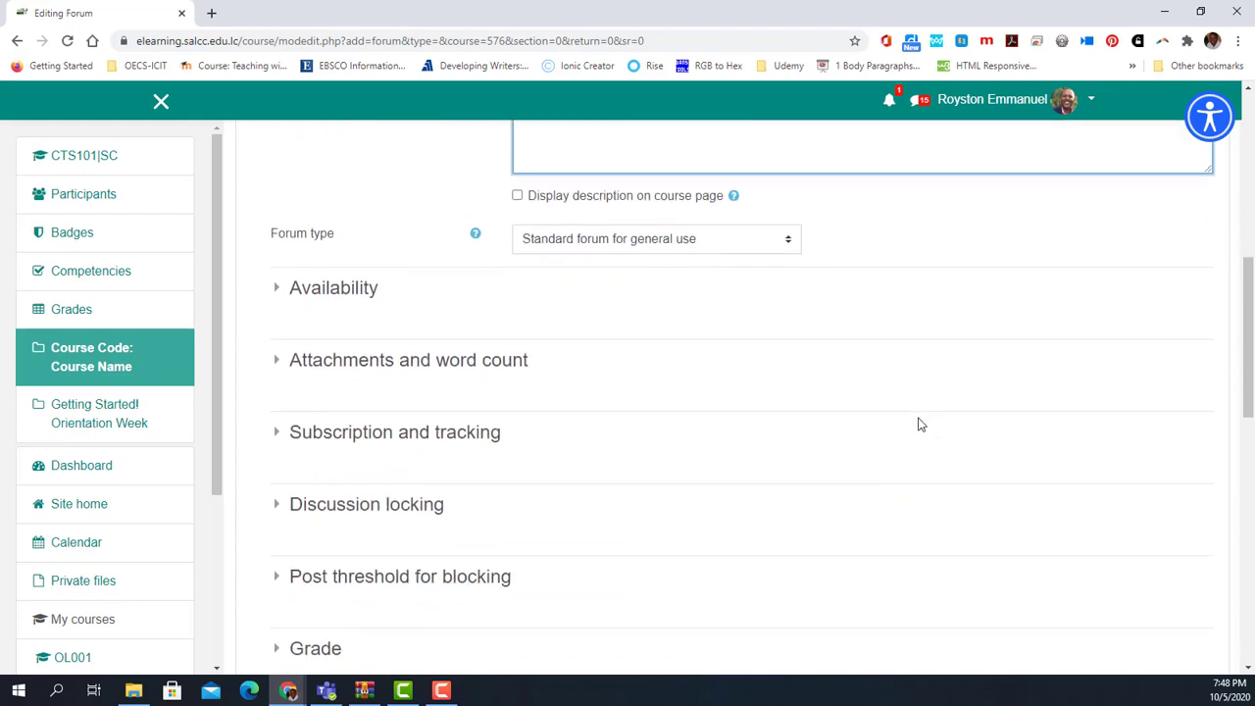
{"action": "scroll", "coordinate": [920, 422], "scroll_direction": "down", "scroll_amount": 4}
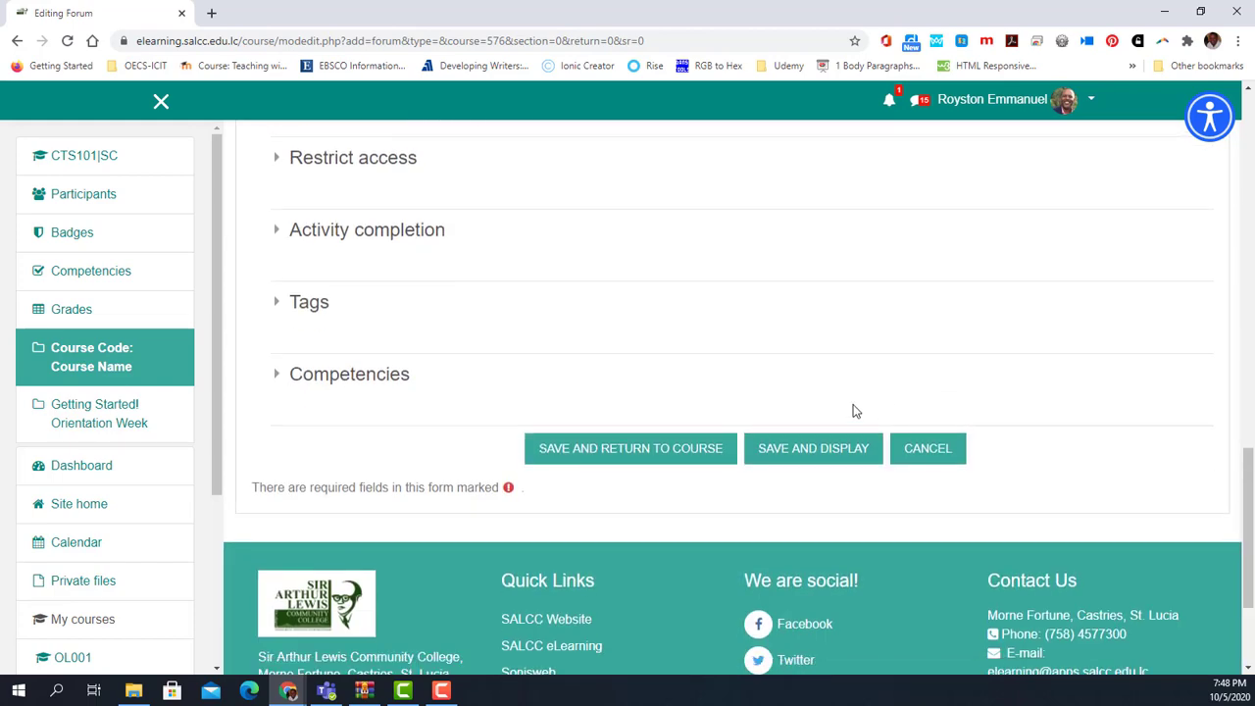
{"action": "left_click", "coordinate": [690, 455]}
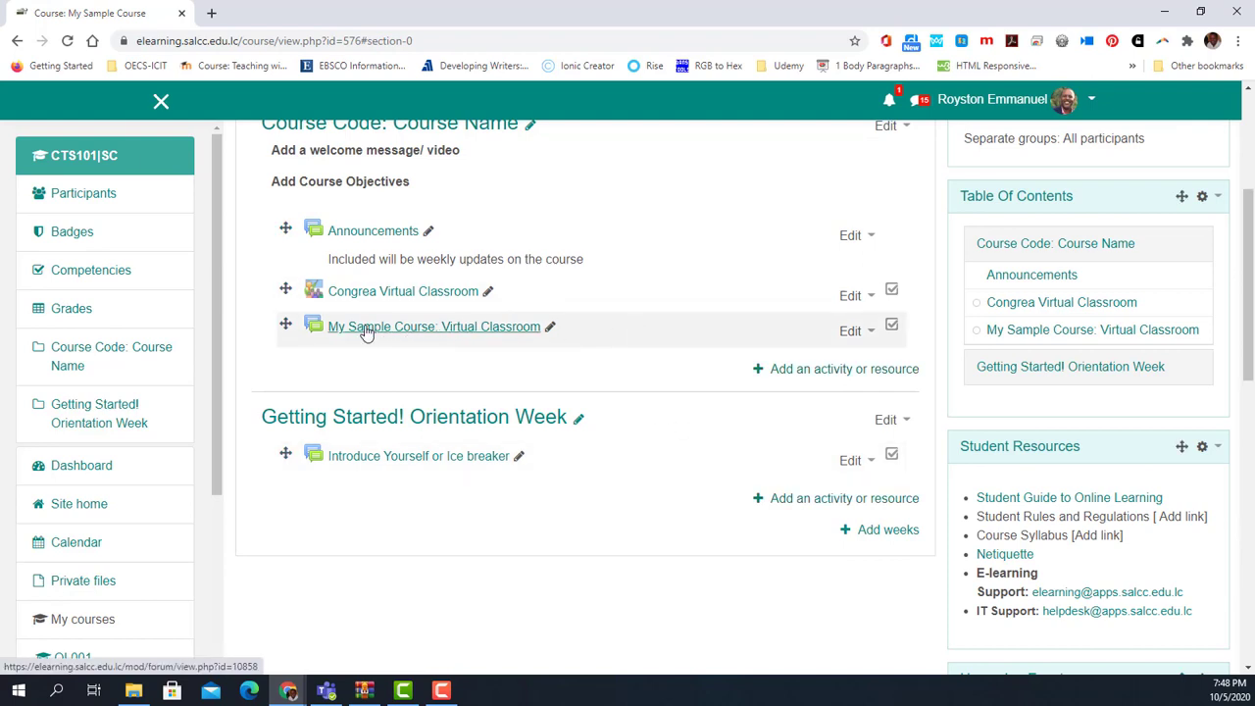
Step: Open the 'My Sample Course: Virtual Classroom' forum link on the course page
{"action": "scroll", "coordinate": [640, 358], "scroll_direction": "up", "scroll_amount": 1}
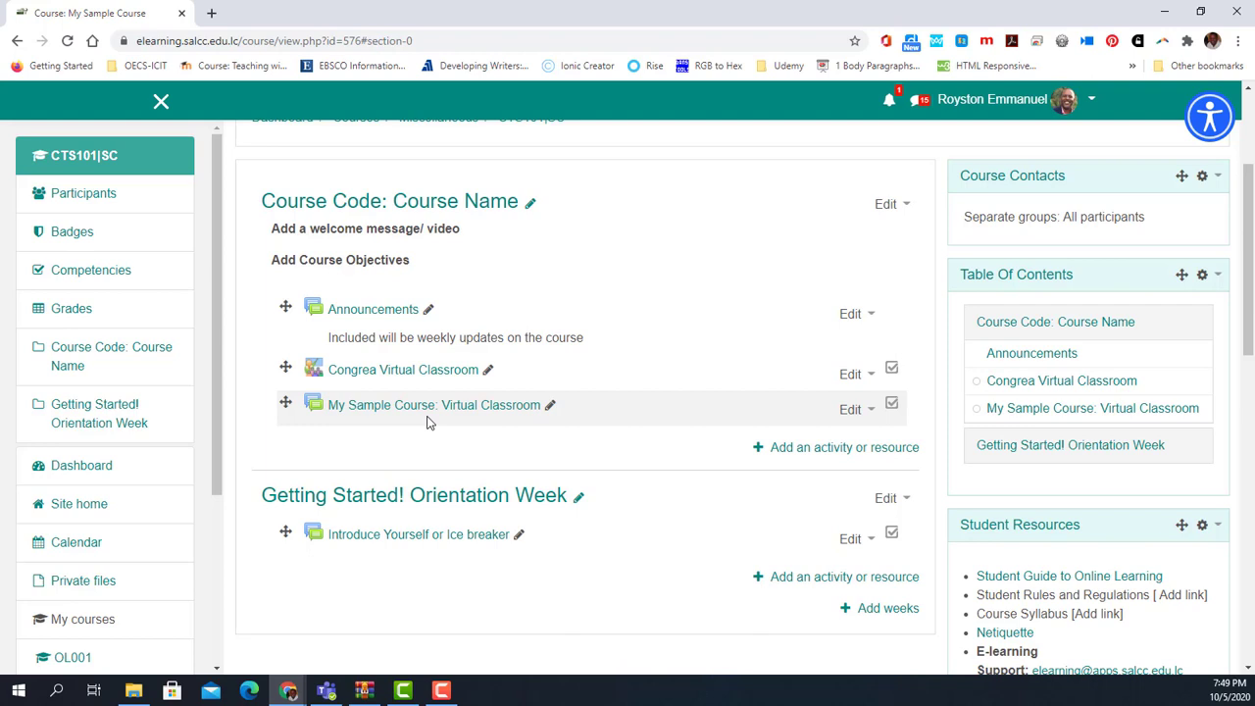
{"action": "scroll", "coordinate": [677, 345], "scroll_direction": "down", "scroll_amount": 1}
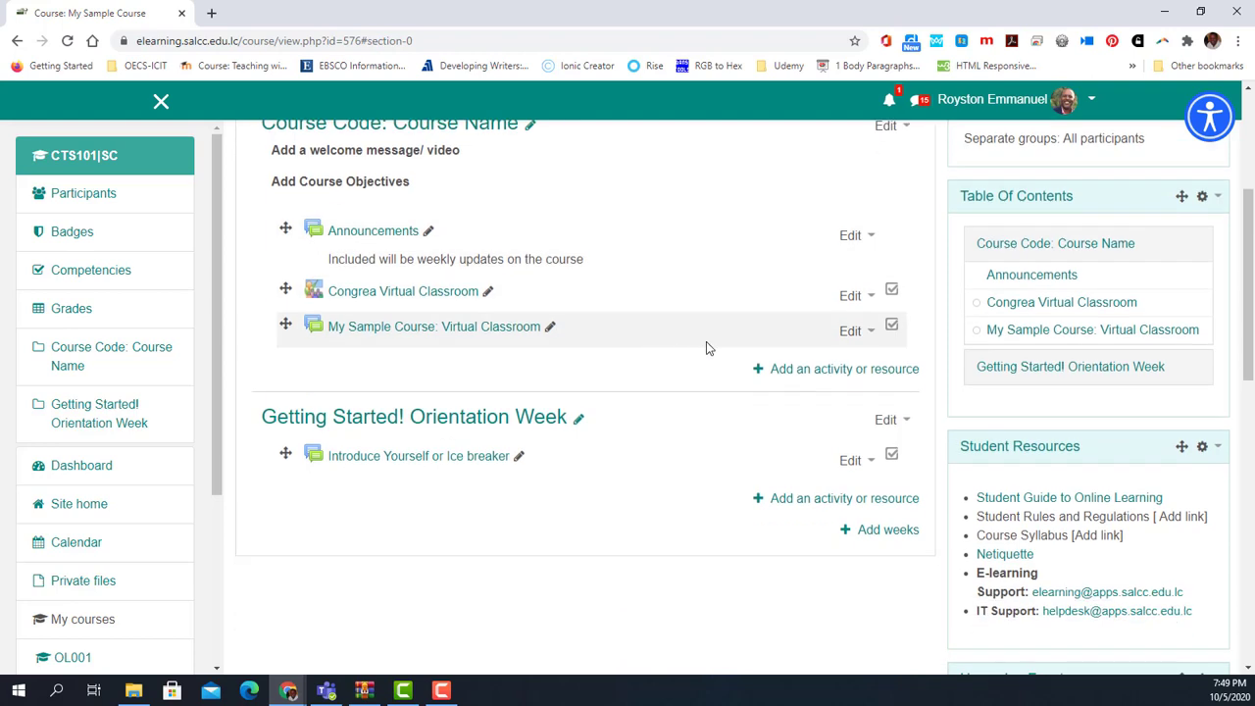
{"action": "left_click", "coordinate": [475, 337]}
{"action": "scroll", "coordinate": [553, 345], "scroll_direction": "down", "scroll_amount": 2}
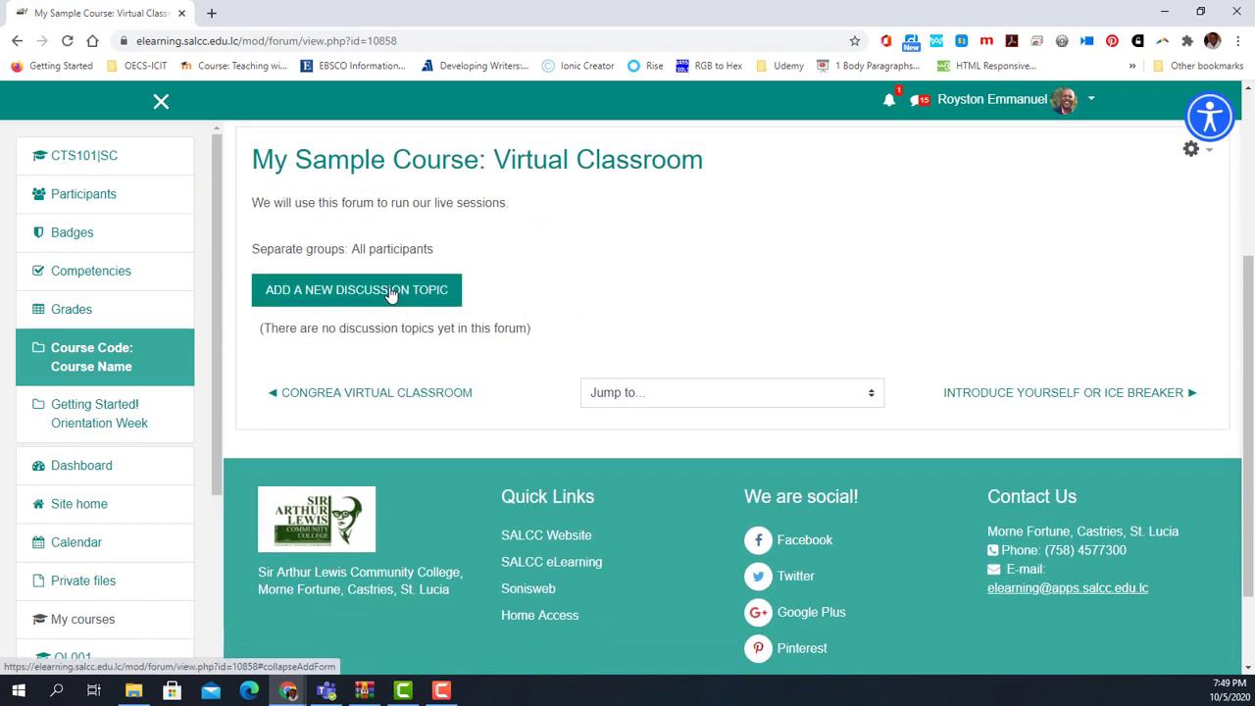
Step: Start a new discussion with subject 'Session One: How to use Microsoft Teams Meeting.'
{"action": "left_click", "coordinate": [390, 294]}
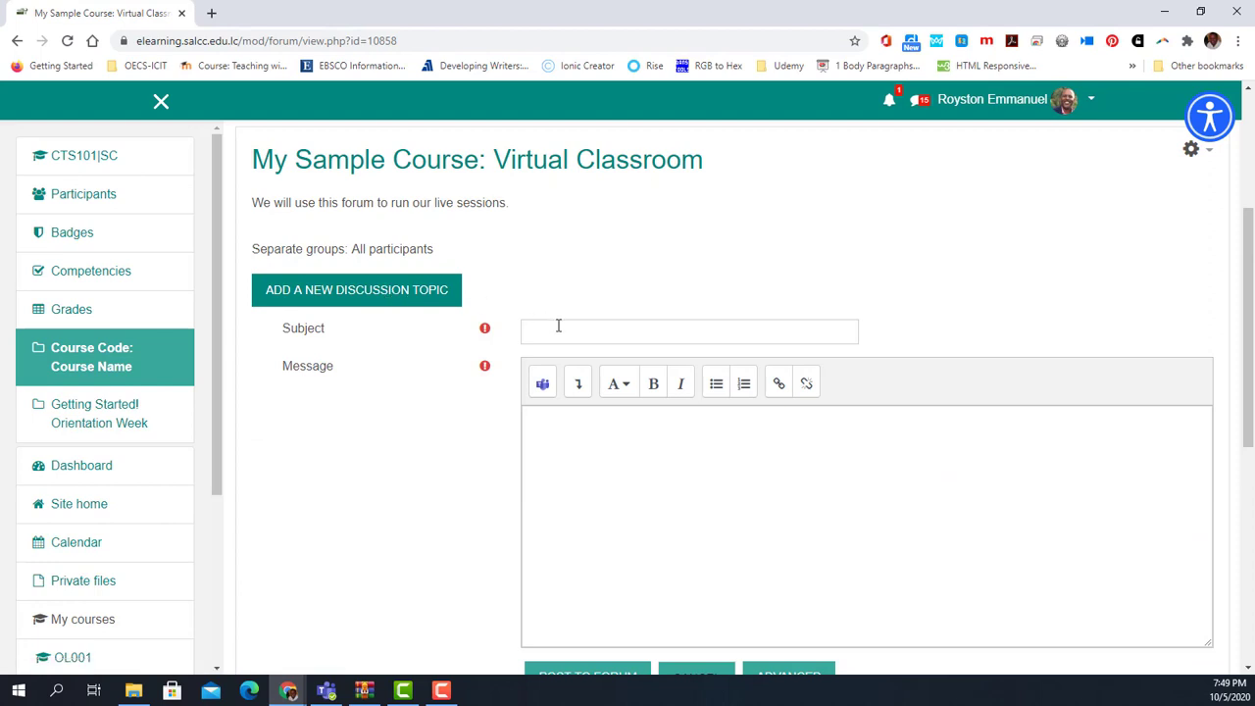
{"action": "left_click", "coordinate": [587, 333]}
{"action": "type", "text": "Session"}
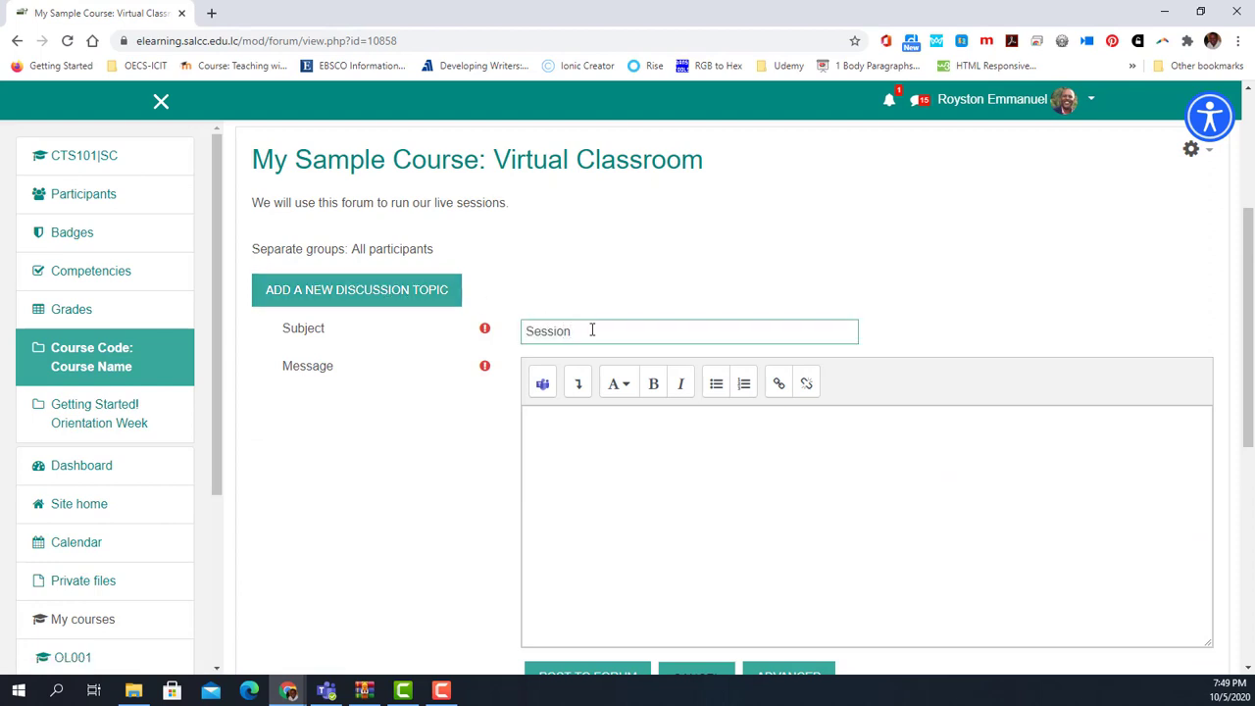
{"action": "type", "text": " One"}
{"action": "scroll", "coordinate": [711, 269], "scroll_direction": "down", "scroll_amount": 1}
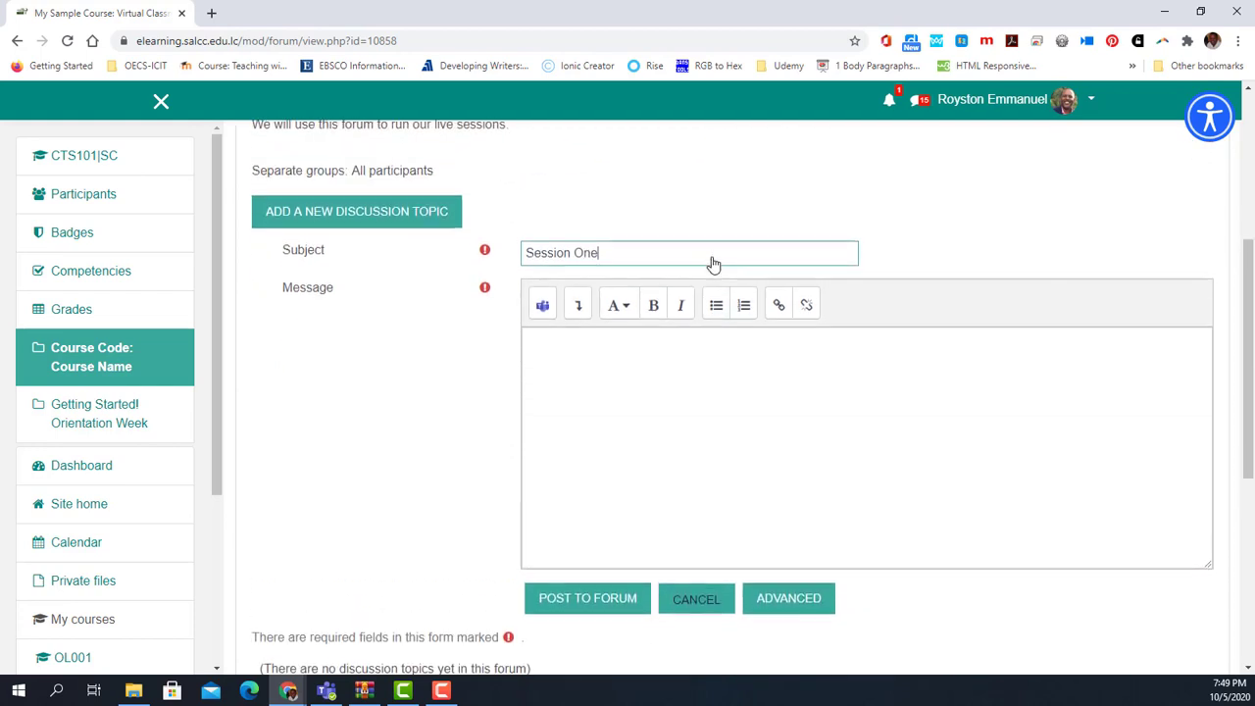
{"action": "left_click_drag", "start_coordinate": [627, 251], "coordinate": [521, 253]}
{"action": "left_click", "coordinate": [646, 254]}
{"action": "type", "text": ": How to use Microsoft Teams Meet"}
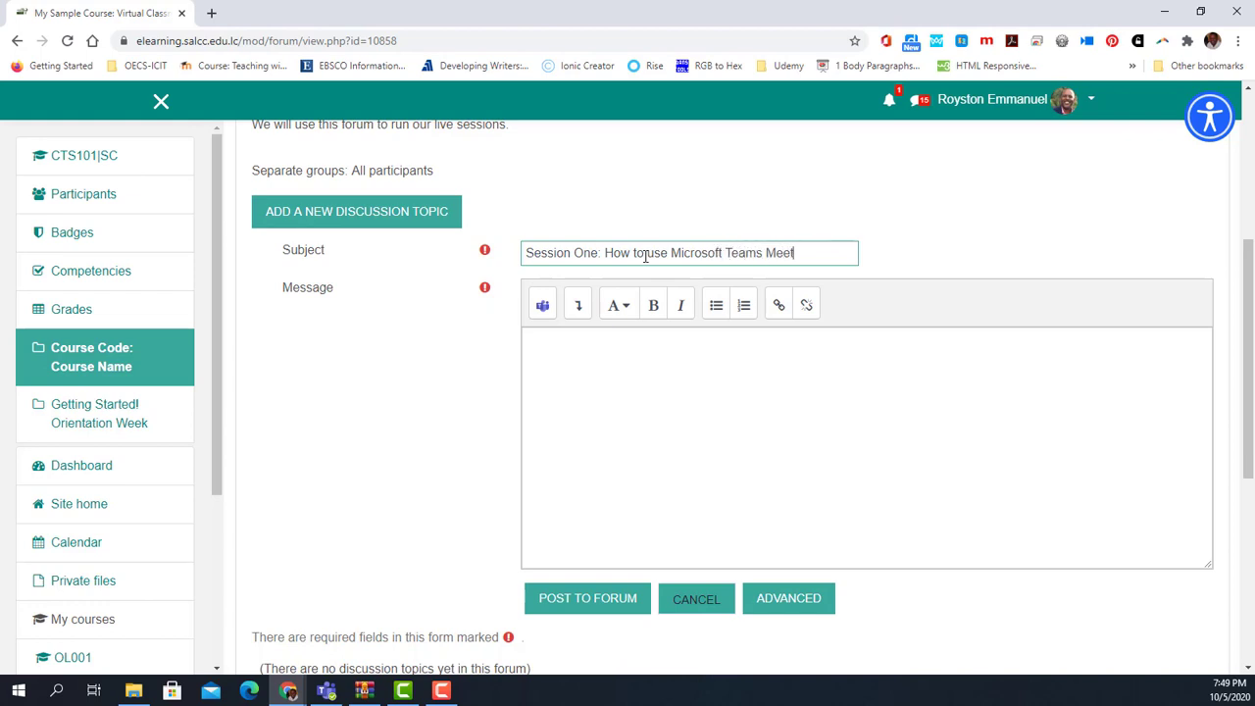
{"action": "type", "text": "ing."}
Step: Expand the editor toolbar and open the Teams Meeting insertion dialog
{"action": "left_click", "coordinate": [574, 305]}
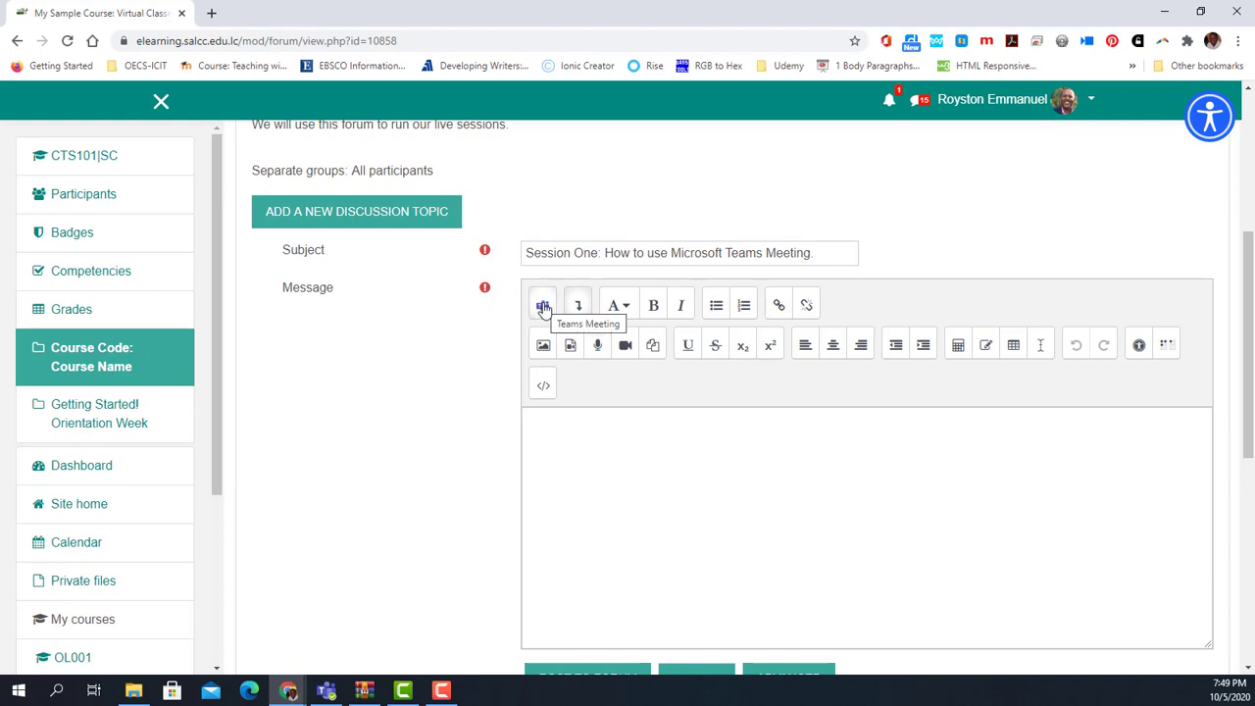
{"action": "scroll", "coordinate": [726, 382], "scroll_direction": "down", "scroll_amount": 1}
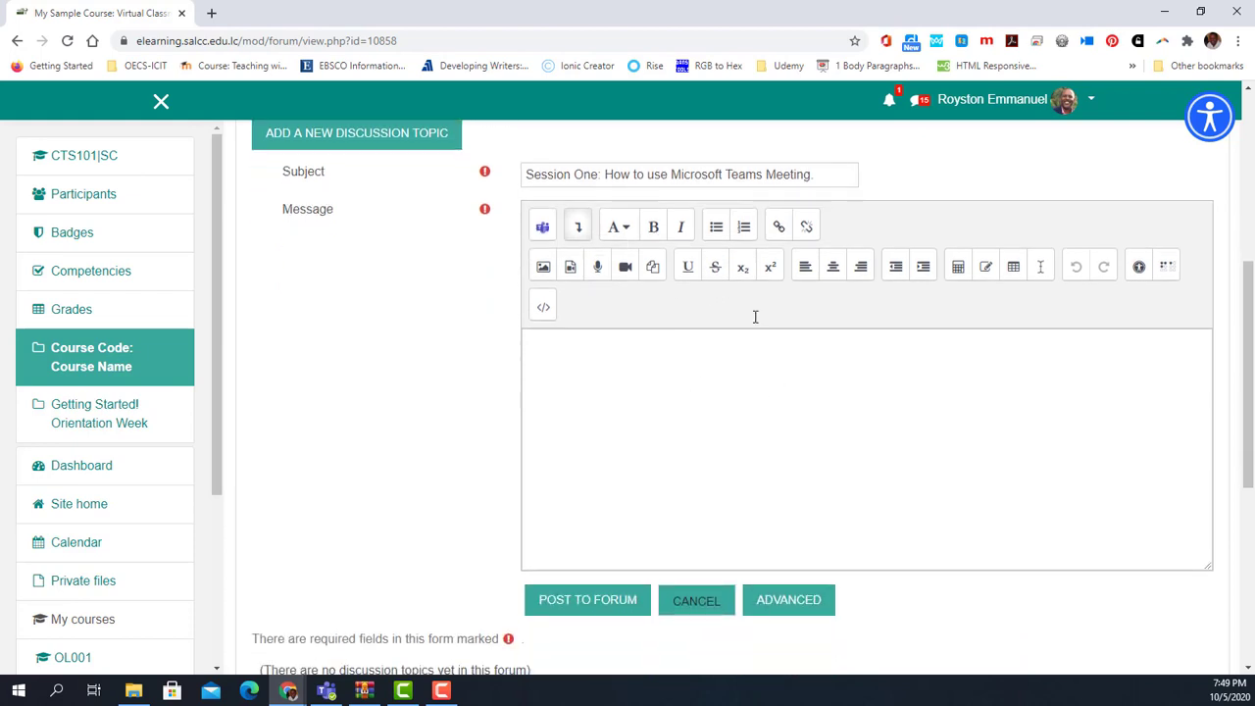
{"action": "left_click", "coordinate": [542, 228]}
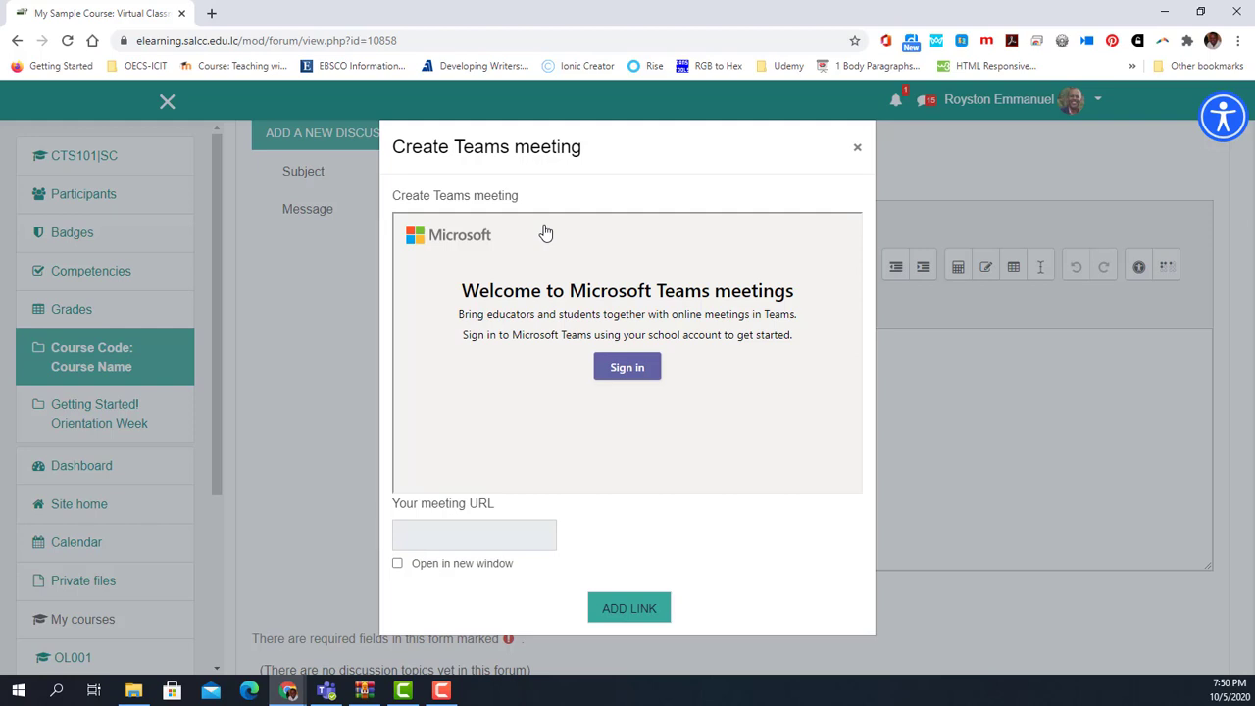
Step: Sign in to Microsoft Teams and start creating a new meeting link
{"action": "scroll", "coordinate": [660, 361], "scroll_direction": "down", "scroll_amount": 1}
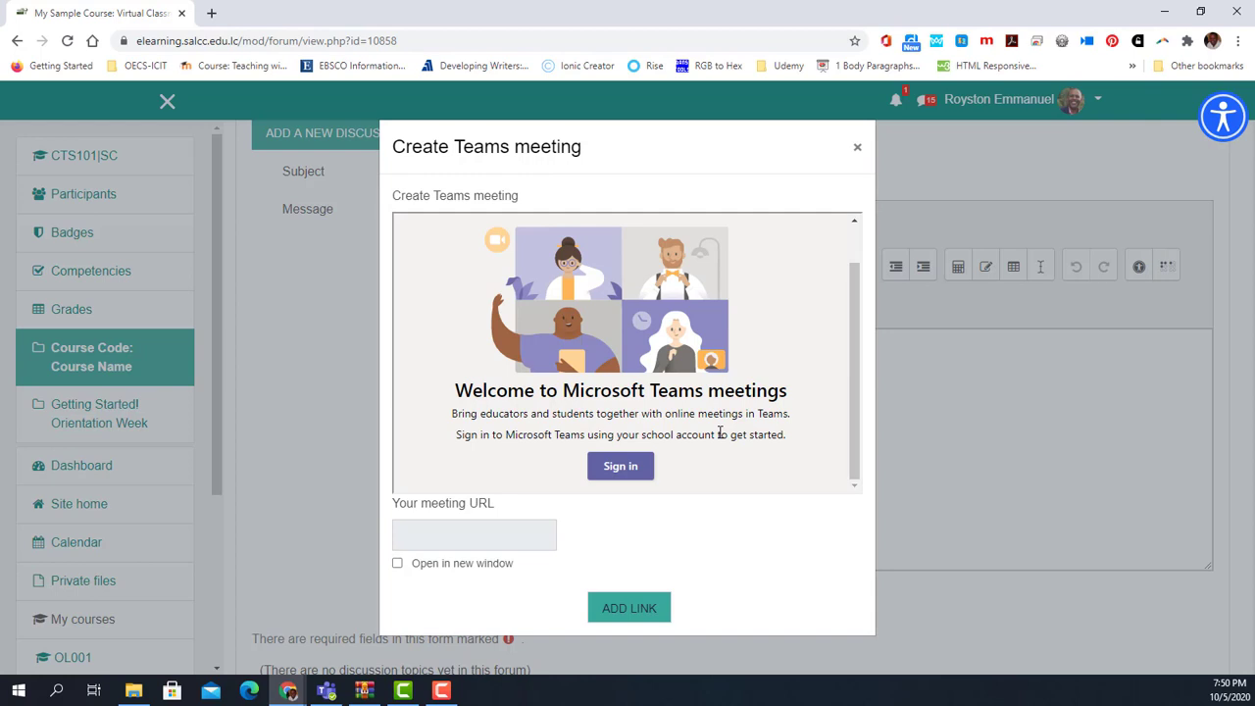
{"action": "left_click", "coordinate": [631, 469]}
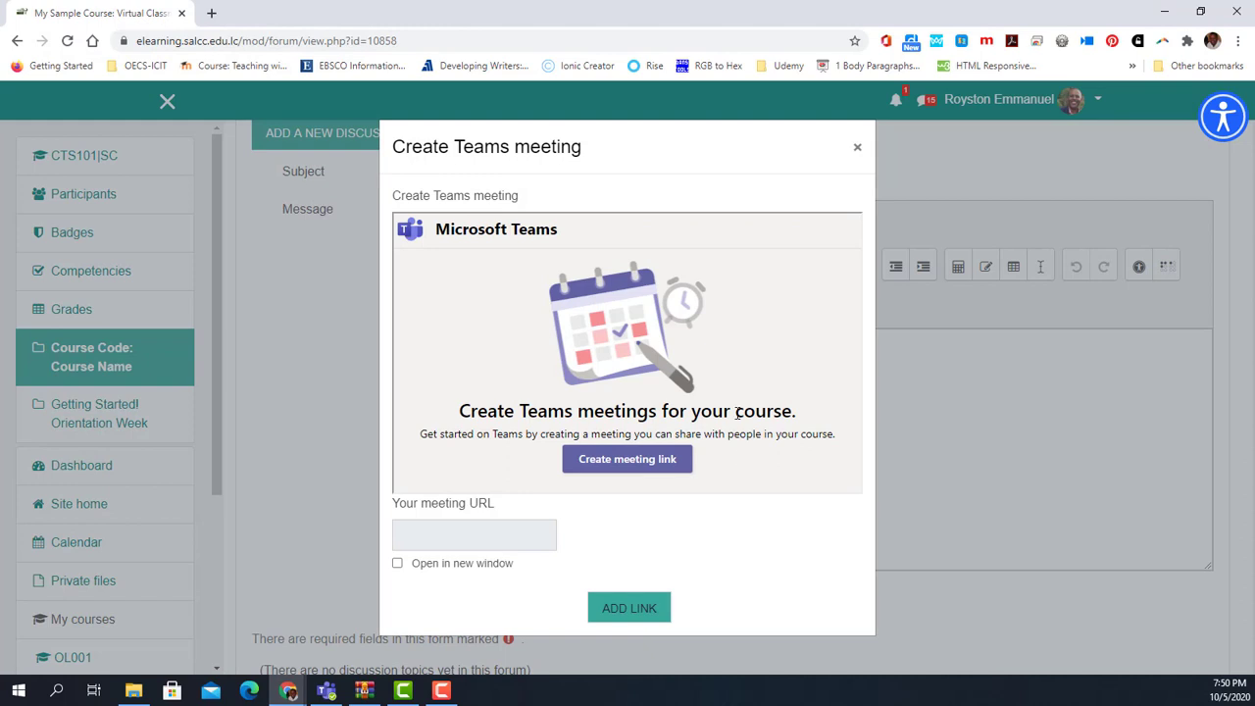
{"action": "left_click", "coordinate": [635, 467]}
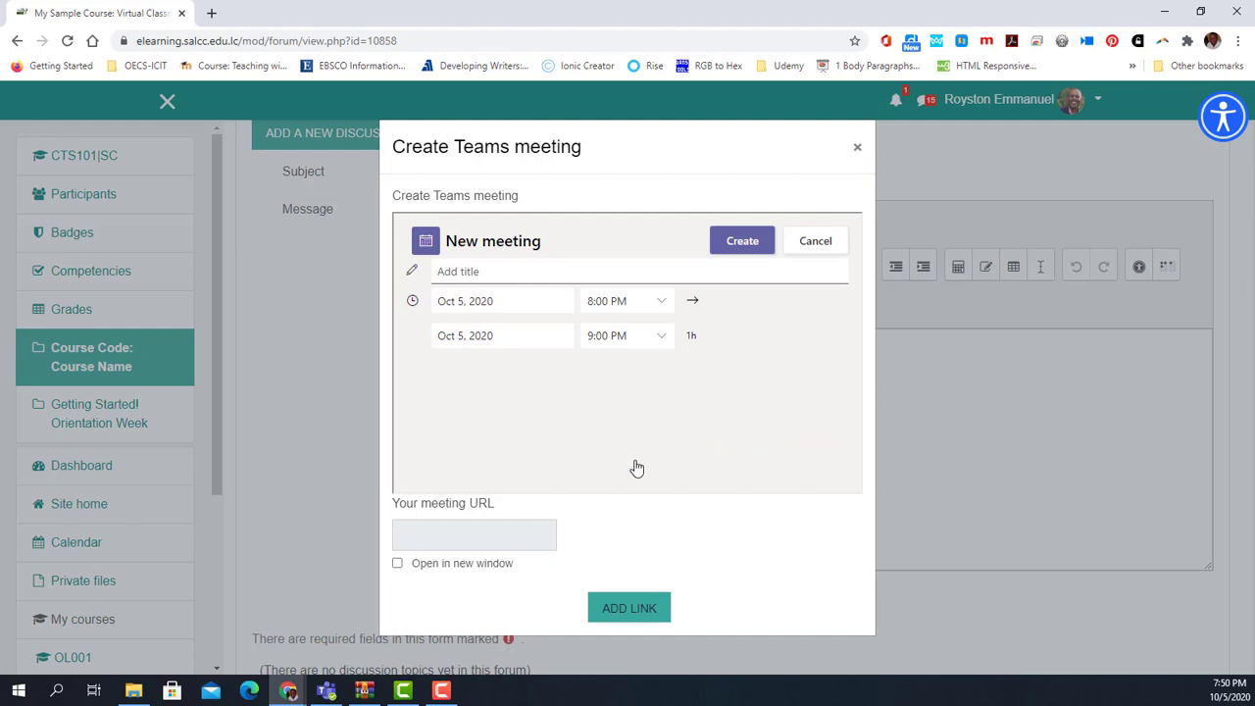
Step: Title the meeting 'Session One: How to use Microsoft Teams Meetings'
{"action": "left_click", "coordinate": [516, 273]}
{"action": "type", "text": "Session "}
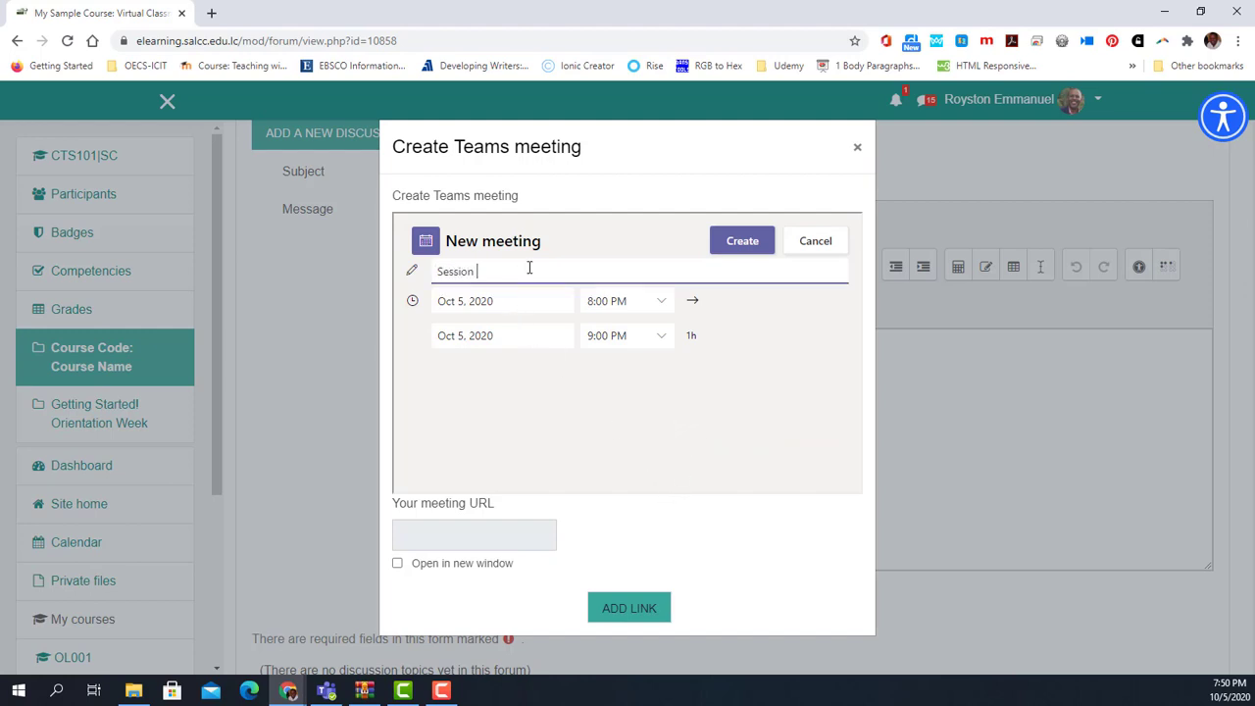
{"action": "type", "text": "One: How to use microsoft"}
{"action": "key", "text": "BackSpace"}
{"action": "key", "text": "BackSpace"}
{"action": "key", "text": "BackSpace"}
{"action": "key", "text": "BackSpace"}
{"action": "key", "text": "BackSpace"}
{"action": "key", "text": "BackSpace"}
{"action": "key", "text": "BackSpace"}
{"action": "key", "text": "BackSpace"}
{"action": "key", "text": "BackSpace"}
{"action": "key", "text": "BackSpace"}
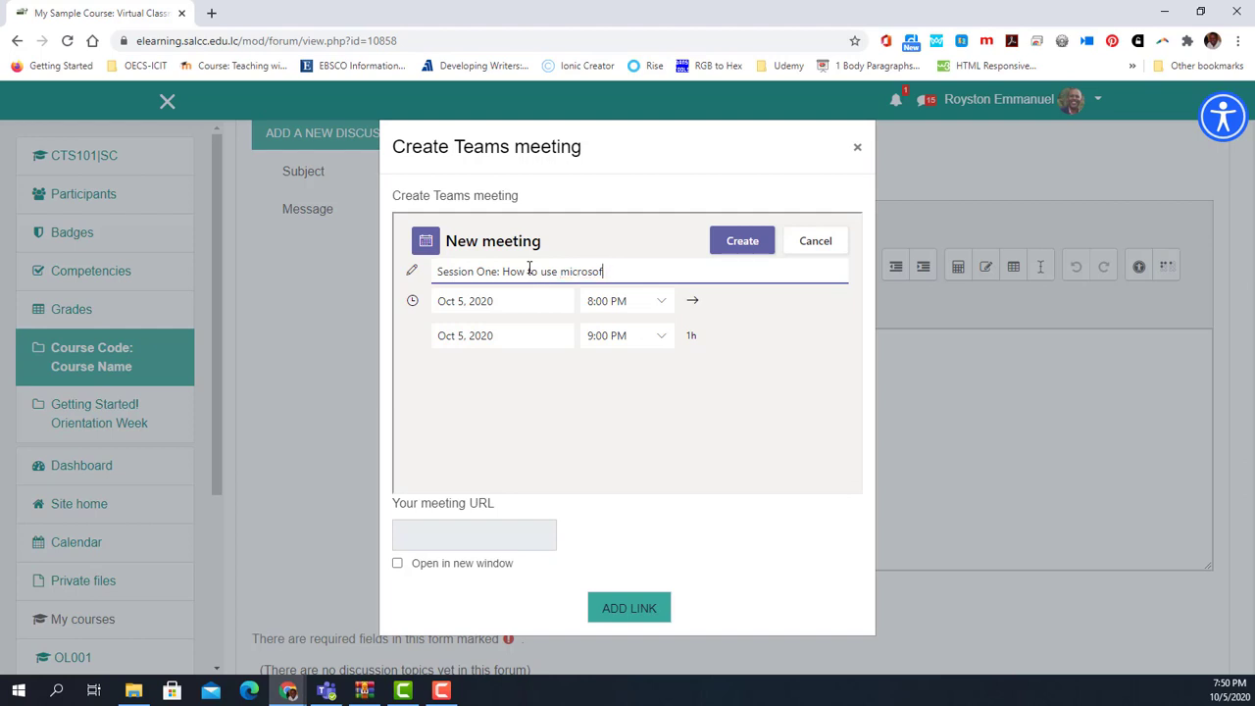
{"action": "type", "text": "Microsoft teams Meetings"}
{"action": "left_click", "coordinate": [614, 272]}
{"action": "key", "text": "BackSpace"}
{"action": "type", "text": "T"}
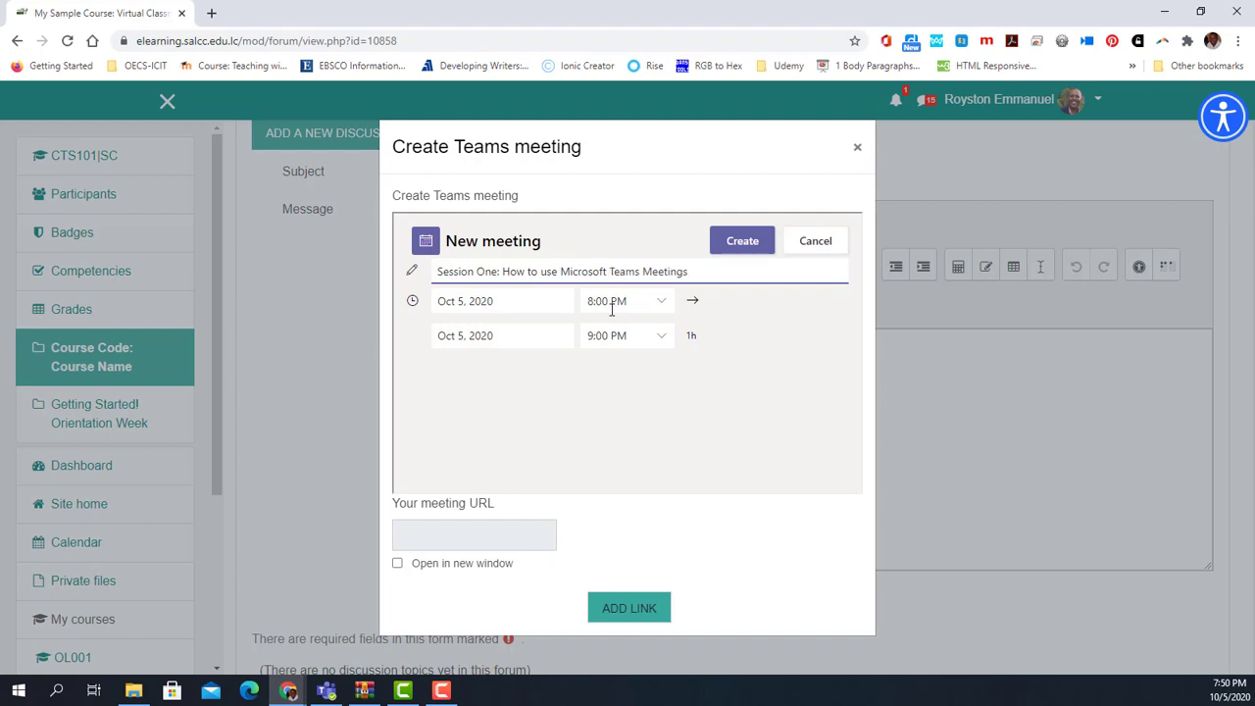
Step: Schedule it for Oct 12, 2020 at 9:00 AM and create the meeting
{"action": "left_click", "coordinate": [485, 306]}
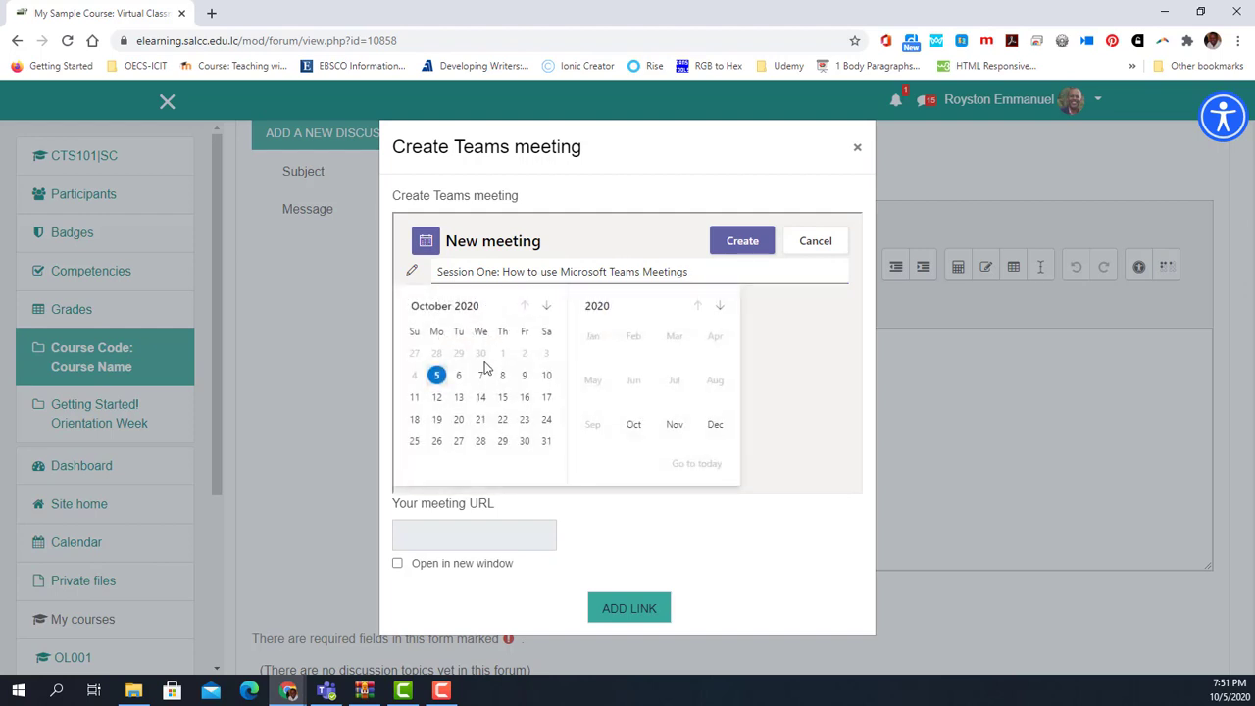
{"action": "left_click", "coordinate": [438, 400]}
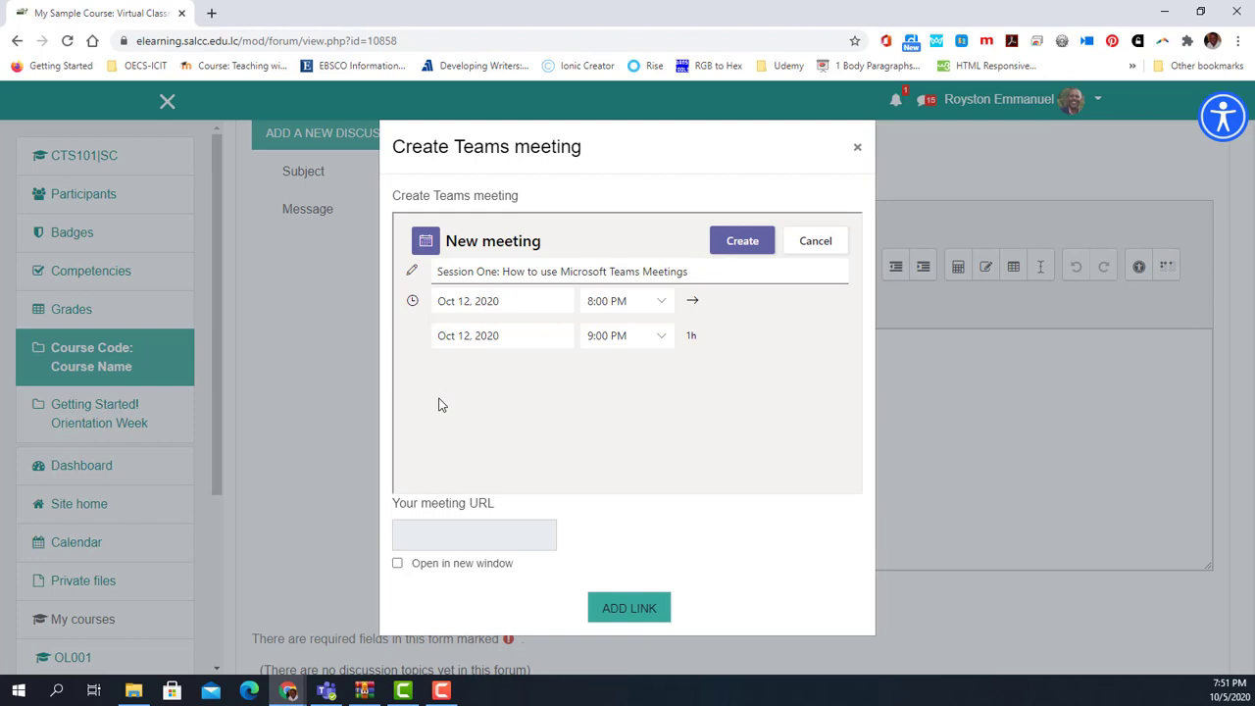
{"action": "left_click", "coordinate": [664, 305]}
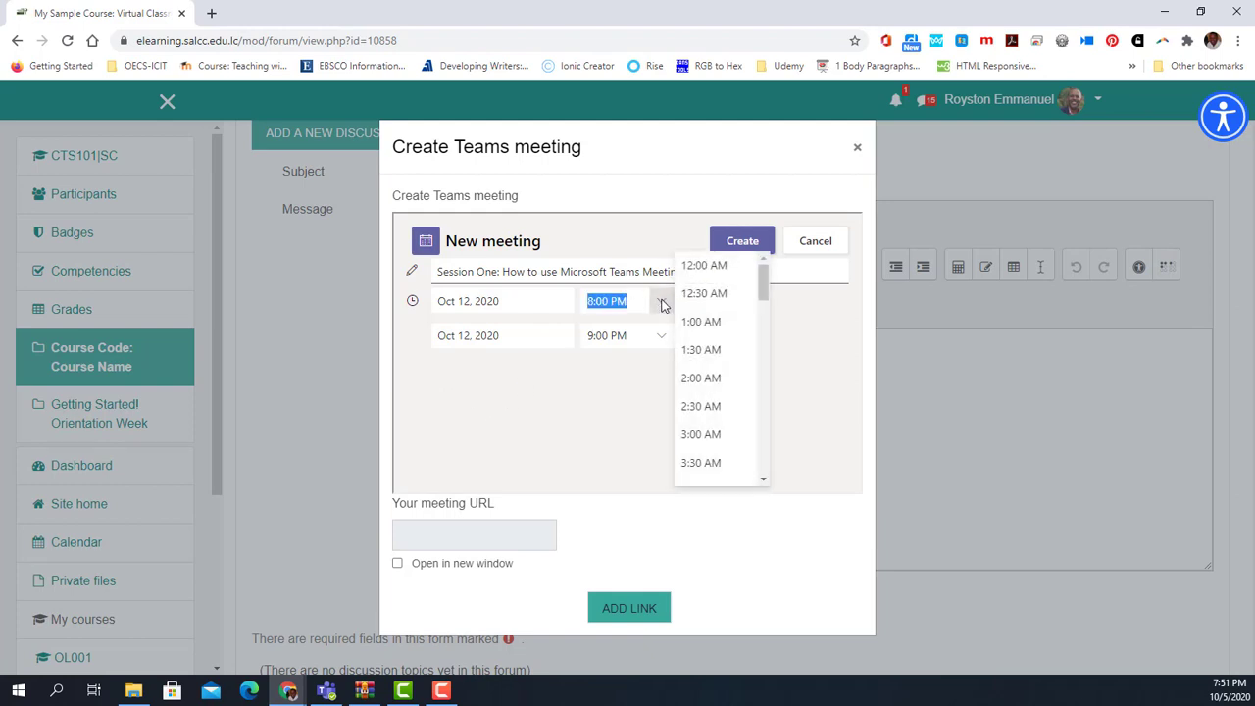
{"action": "scroll", "coordinate": [726, 412], "scroll_direction": "down", "scroll_amount": 3}
{"action": "scroll", "coordinate": [731, 419], "scroll_direction": "down", "scroll_amount": 1}
{"action": "scroll", "coordinate": [728, 422], "scroll_direction": "up", "scroll_amount": 2}
{"action": "scroll", "coordinate": [728, 426], "scroll_direction": "down", "scroll_amount": 1}
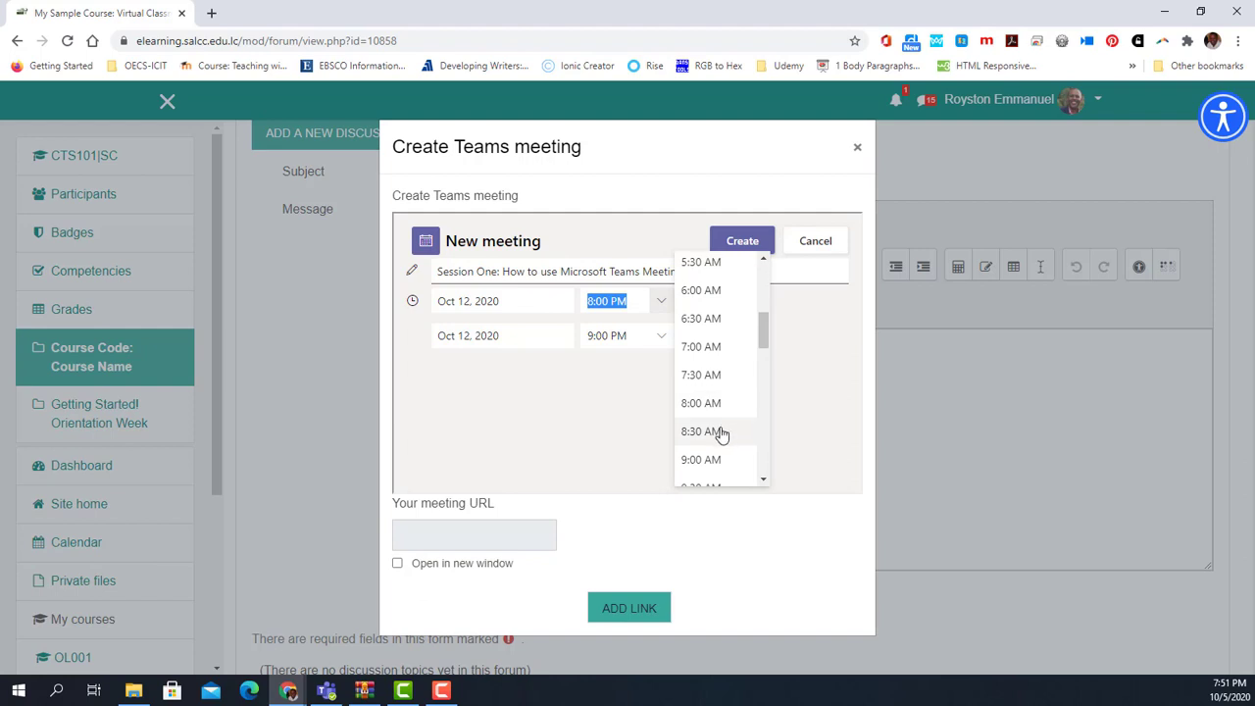
{"action": "left_click", "coordinate": [715, 460]}
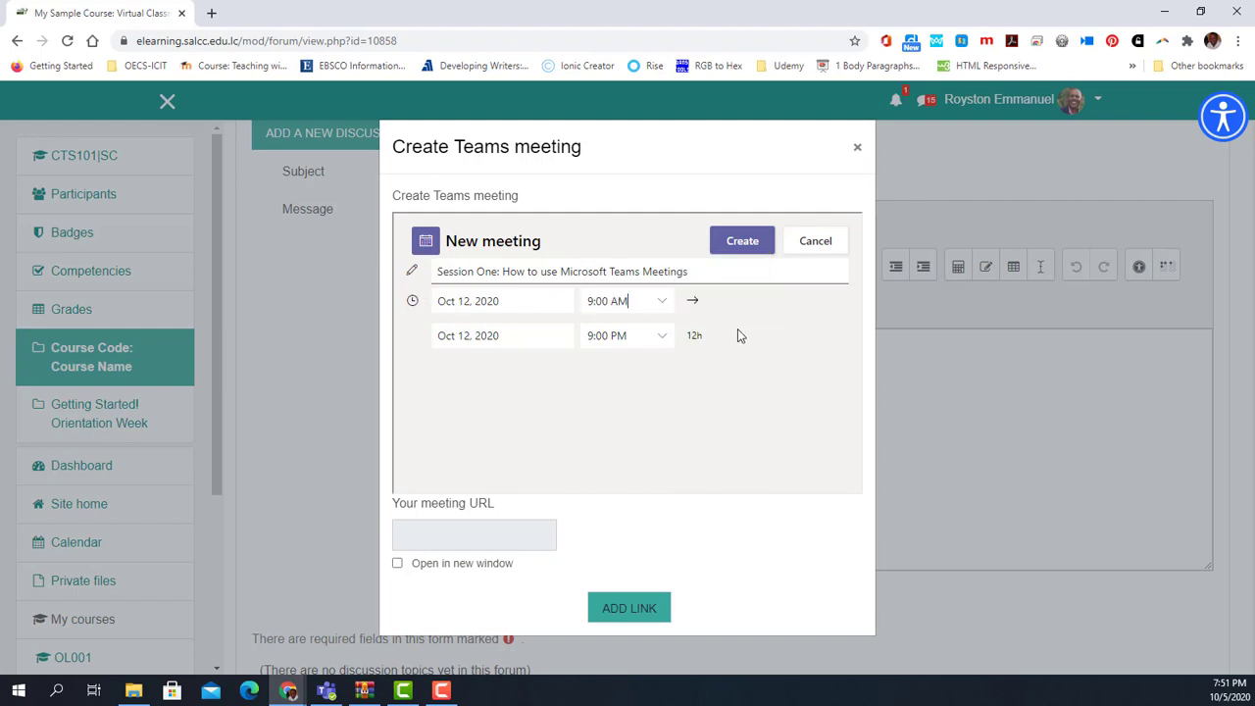
{"action": "left_click", "coordinate": [740, 242]}
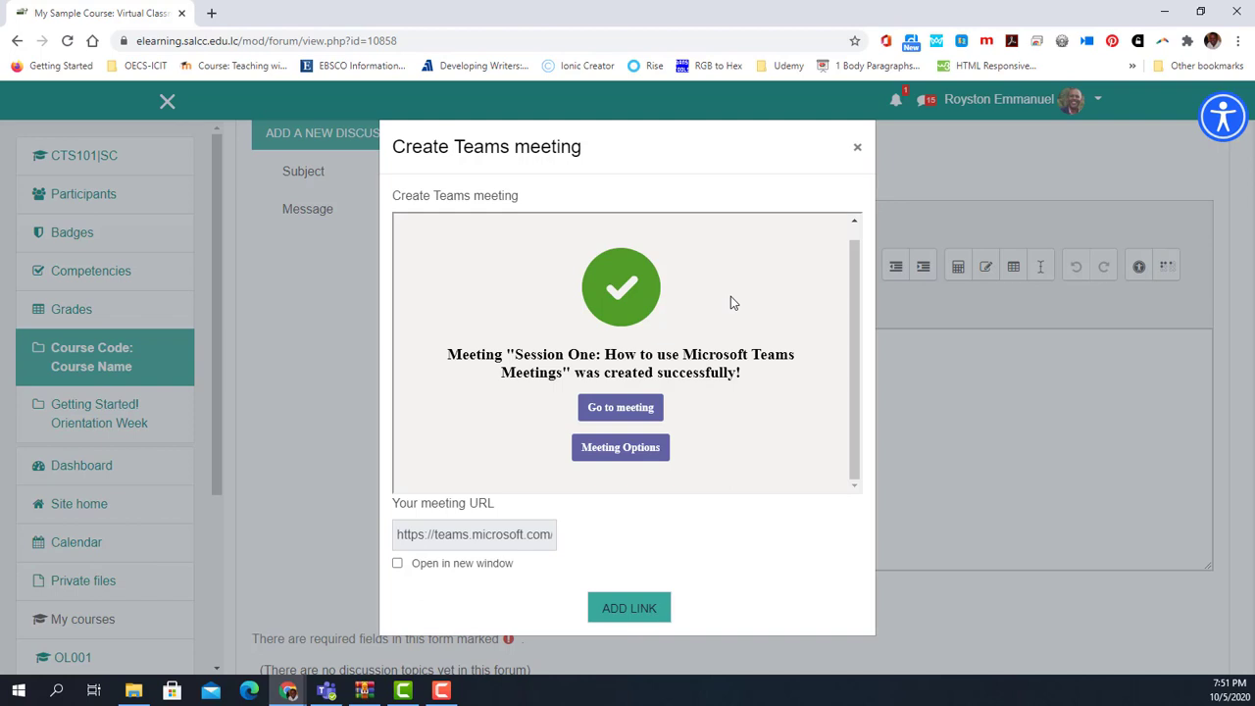
Step: Open the Teams Meeting Options page from the success dialog
{"action": "left_click", "coordinate": [631, 457]}
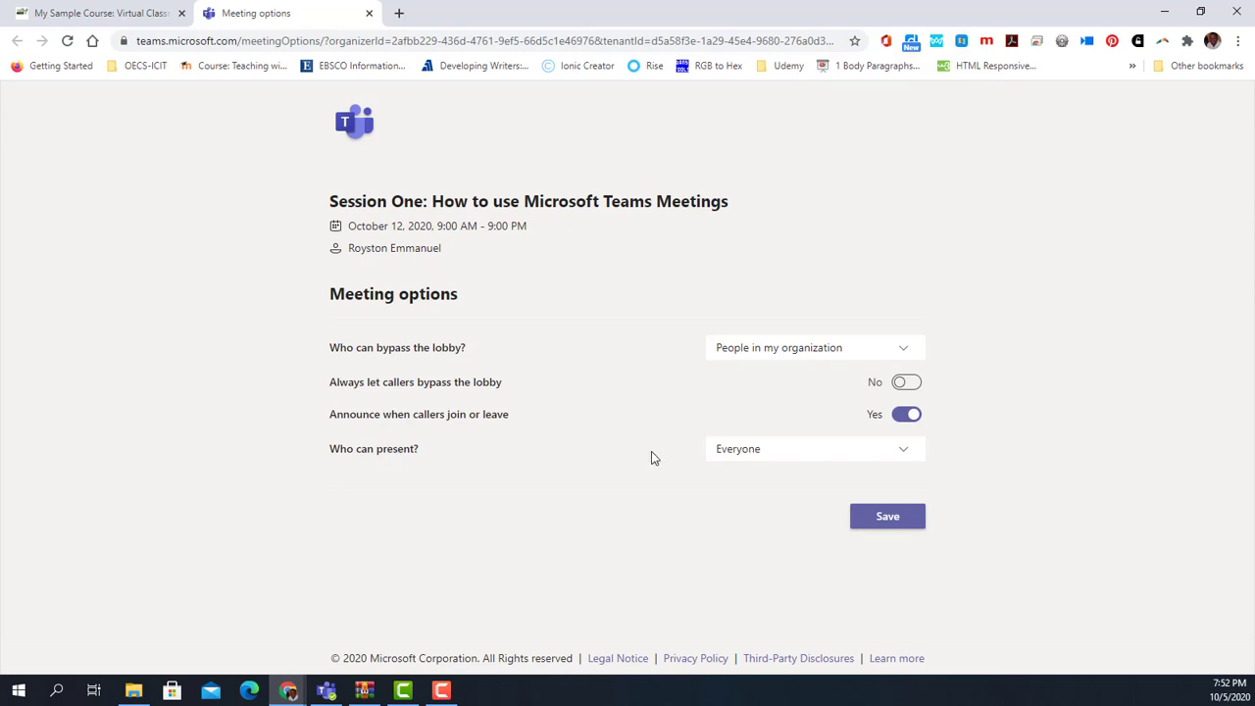
Step: Set 'Who can present?' to Only me, save, and return to the Moodle tab
{"action": "left_click", "coordinate": [904, 453]}
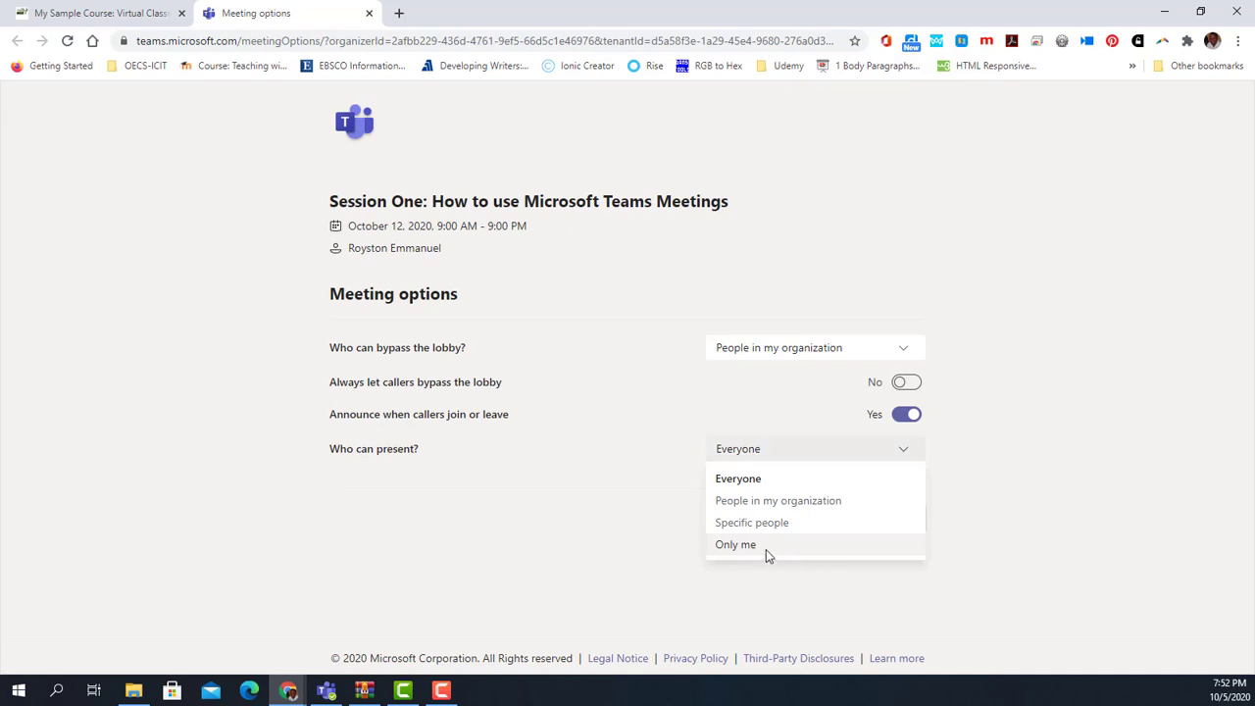
{"action": "left_click", "coordinate": [766, 549]}
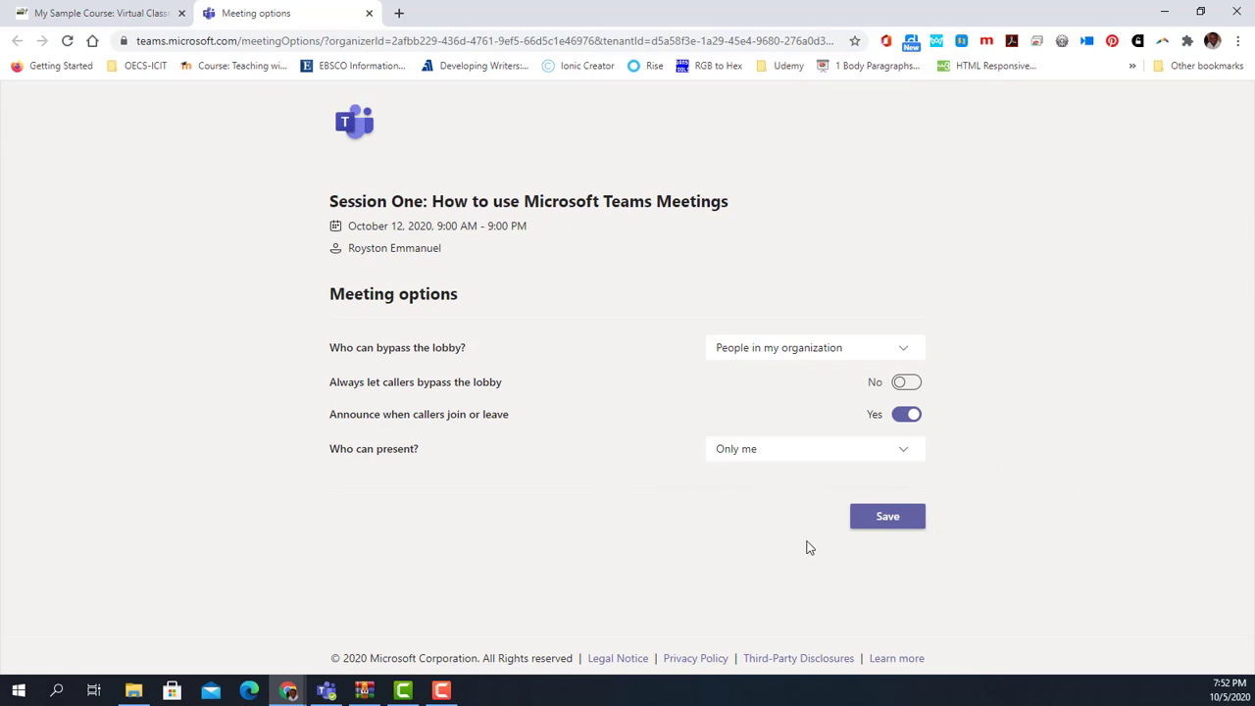
{"action": "left_click", "coordinate": [882, 521]}
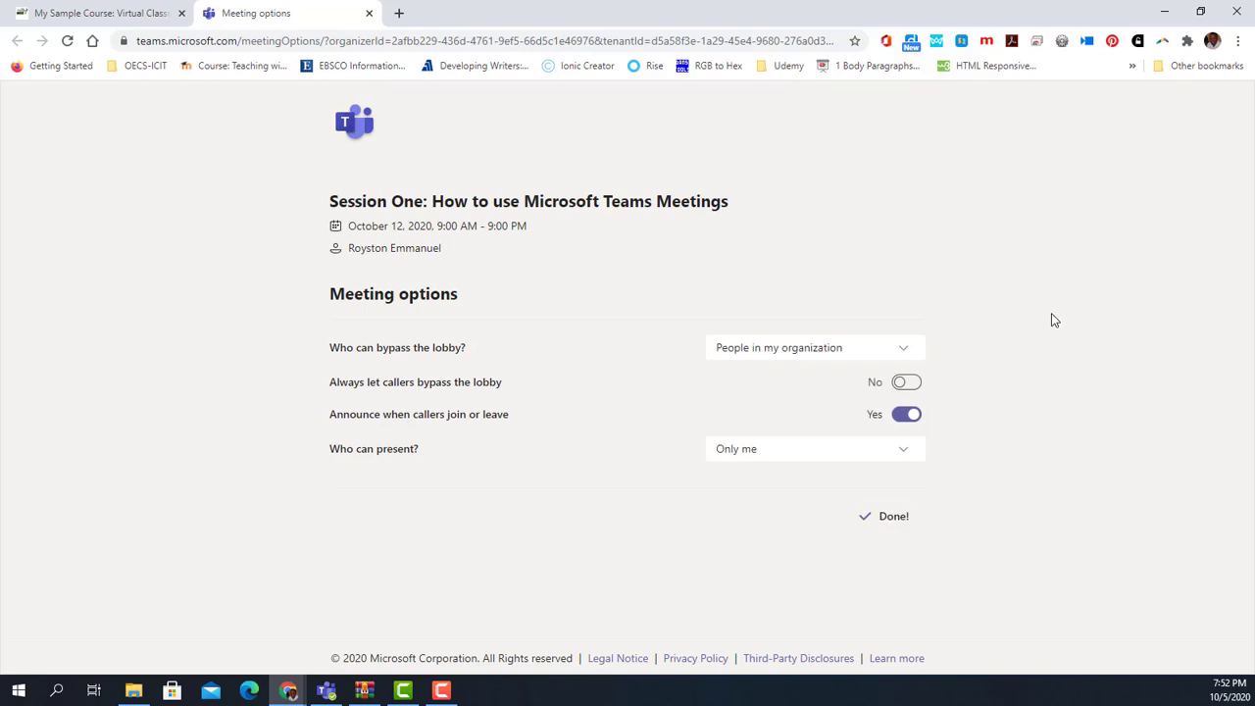
{"action": "left_click", "coordinate": [130, 11]}
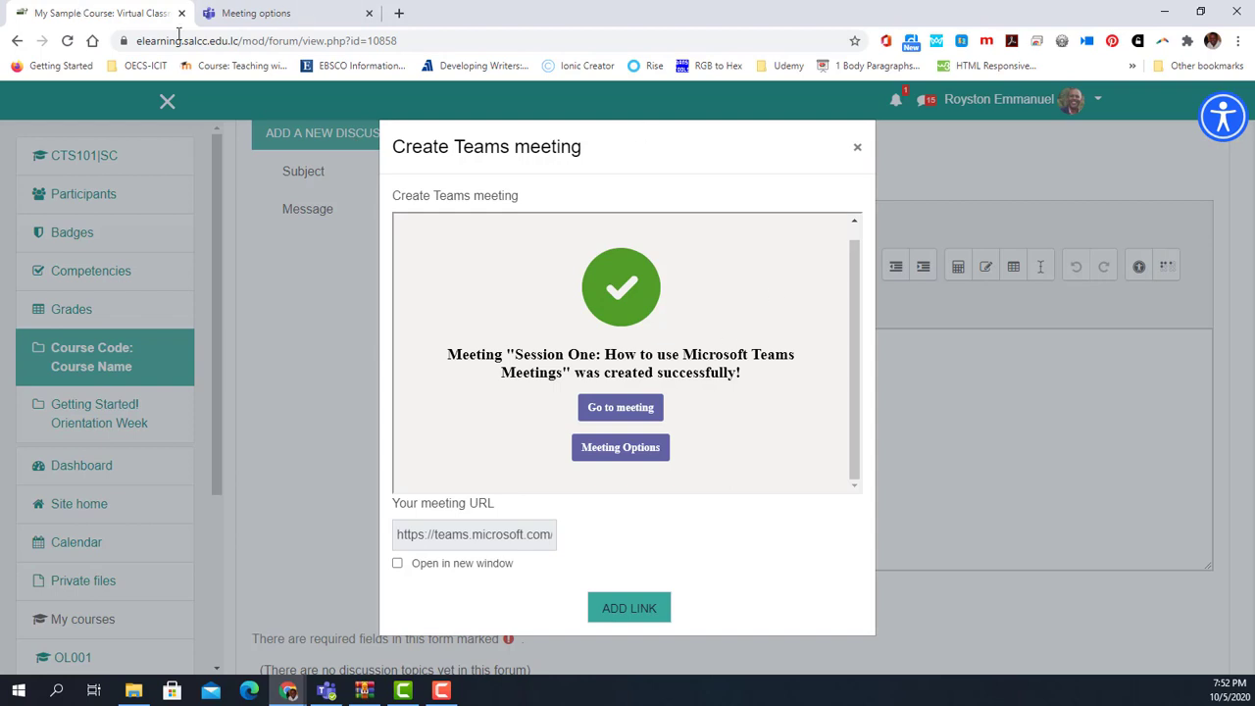
Step: Add the Teams meeting link to the message and post it to the forum
{"action": "left_click", "coordinate": [651, 612]}
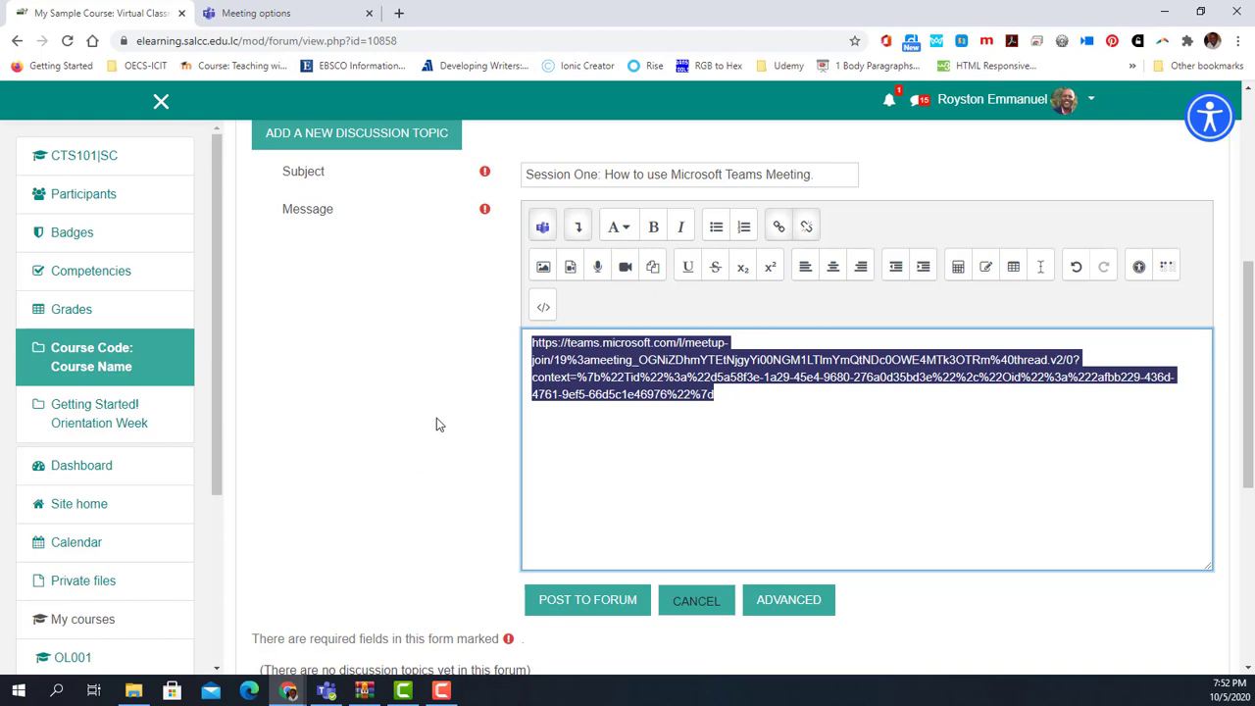
{"action": "left_click", "coordinate": [585, 602]}
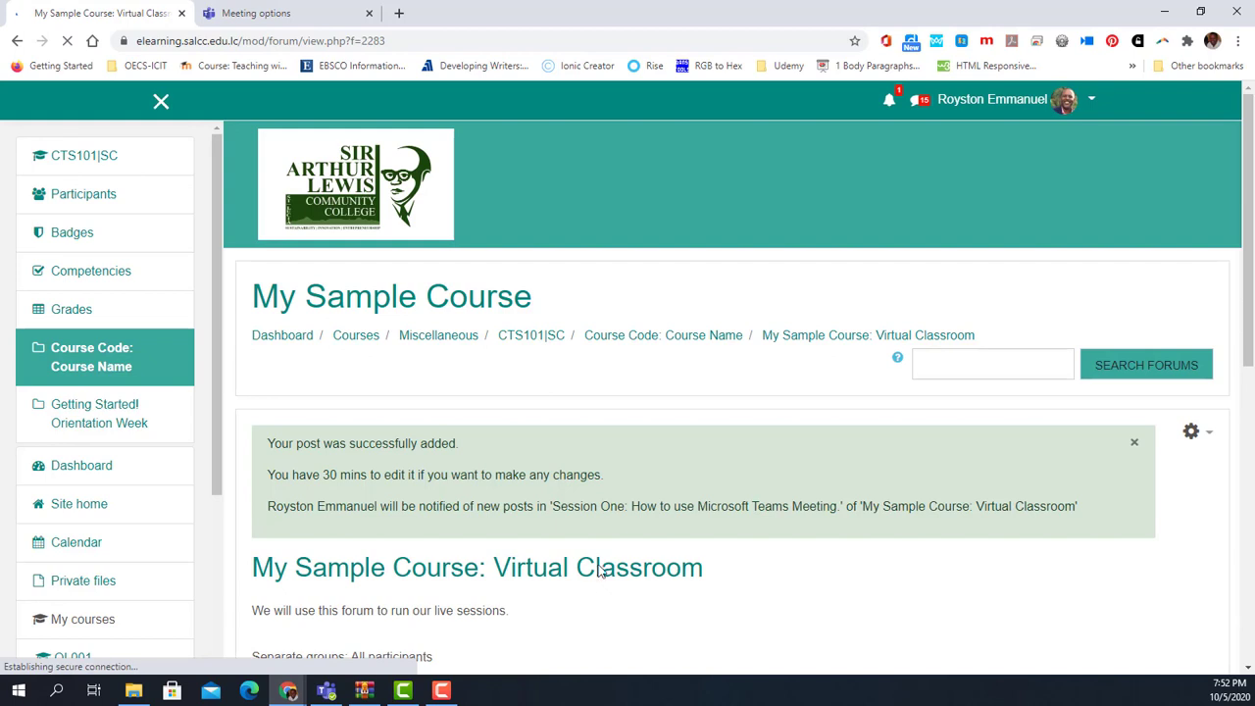
{"action": "scroll", "coordinate": [594, 583], "scroll_direction": "down", "scroll_amount": 2}
{"action": "scroll", "coordinate": [602, 559], "scroll_direction": "down", "scroll_amount": 2}
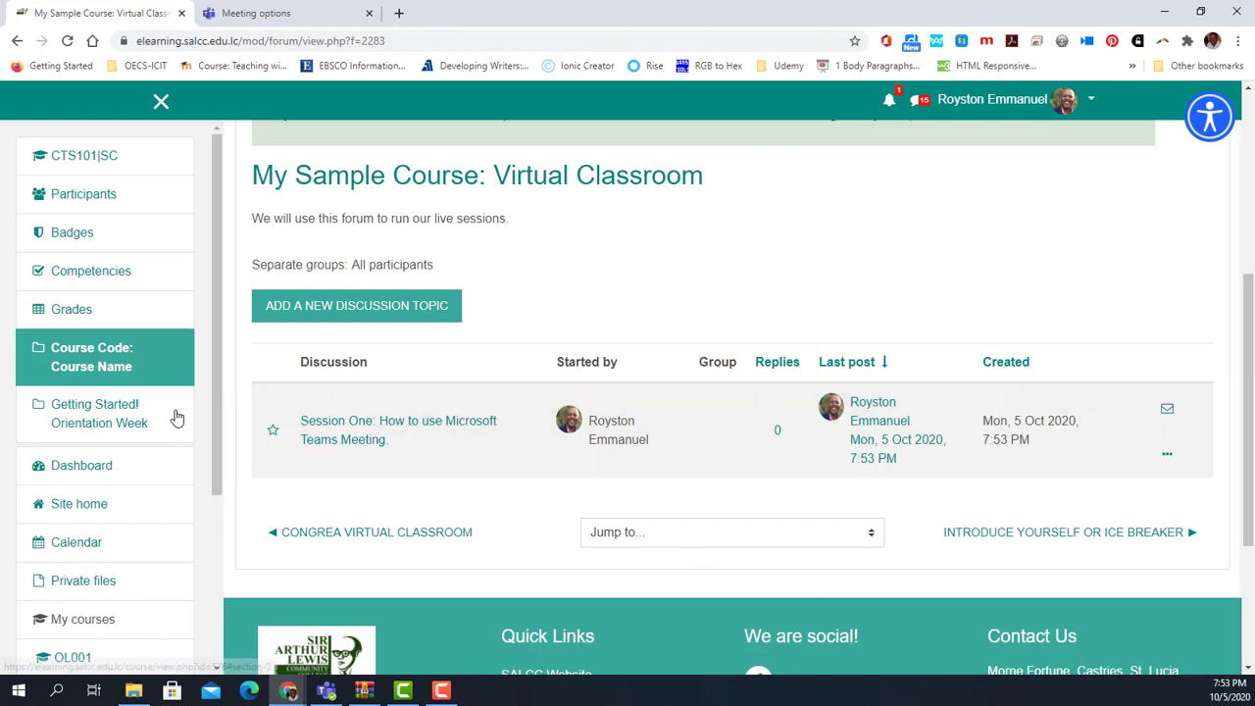
Step: Open the Session One discussion and follow its Teams meeting link
{"action": "left_click", "coordinate": [420, 429]}
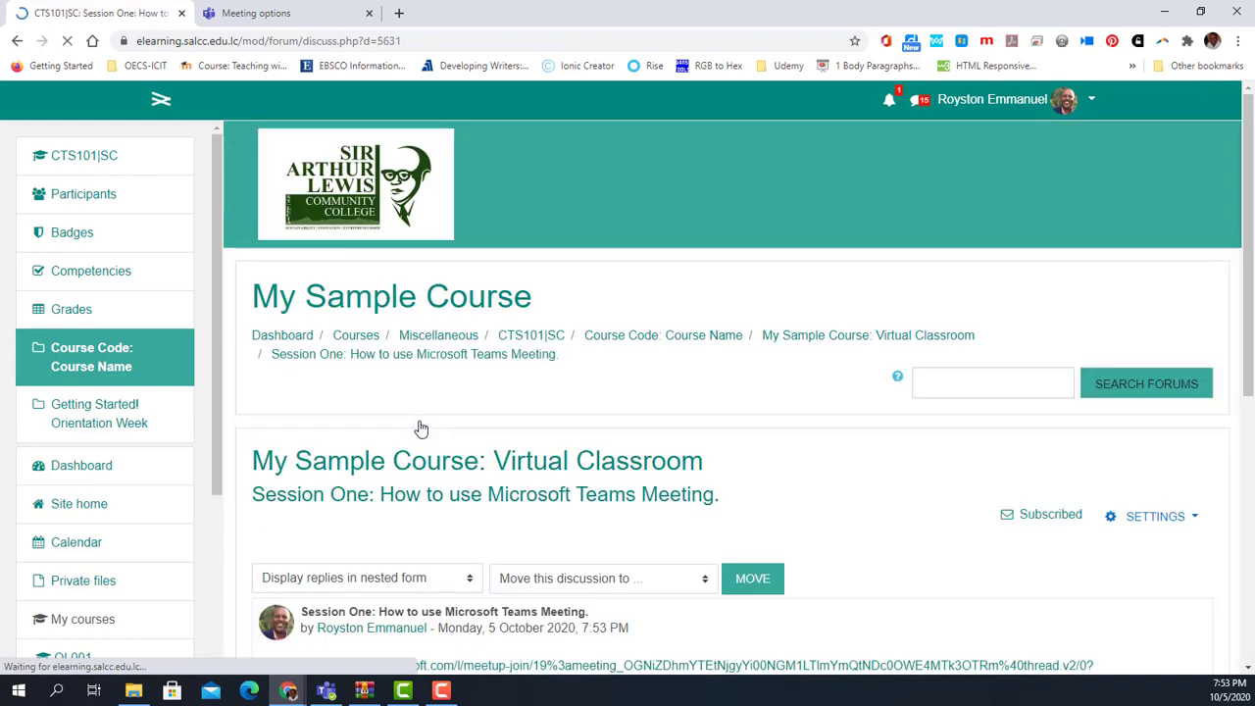
{"action": "scroll", "coordinate": [539, 427], "scroll_direction": "down", "scroll_amount": 2}
{"action": "scroll", "coordinate": [539, 426], "scroll_direction": "down", "scroll_amount": 1}
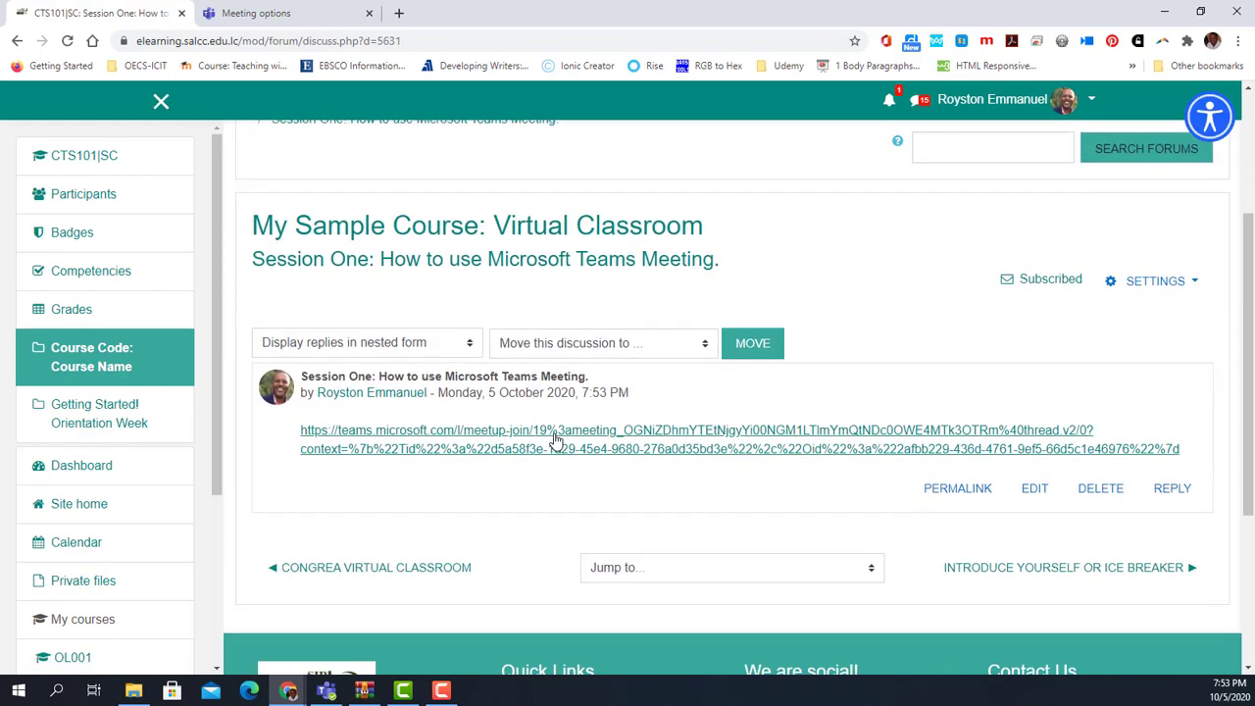
{"action": "left_click", "coordinate": [748, 434]}
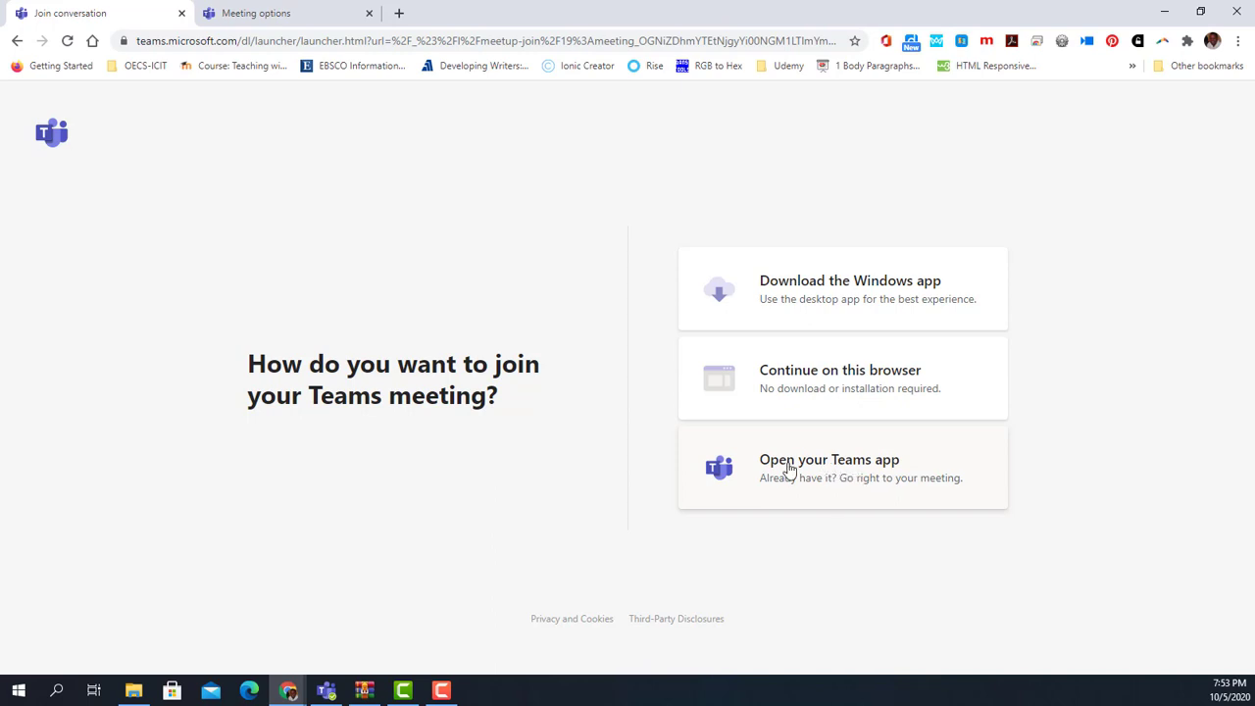
Step: Join the Session One meeting in the browser with camera and microphone turned off
{"action": "left_click", "coordinate": [855, 389]}
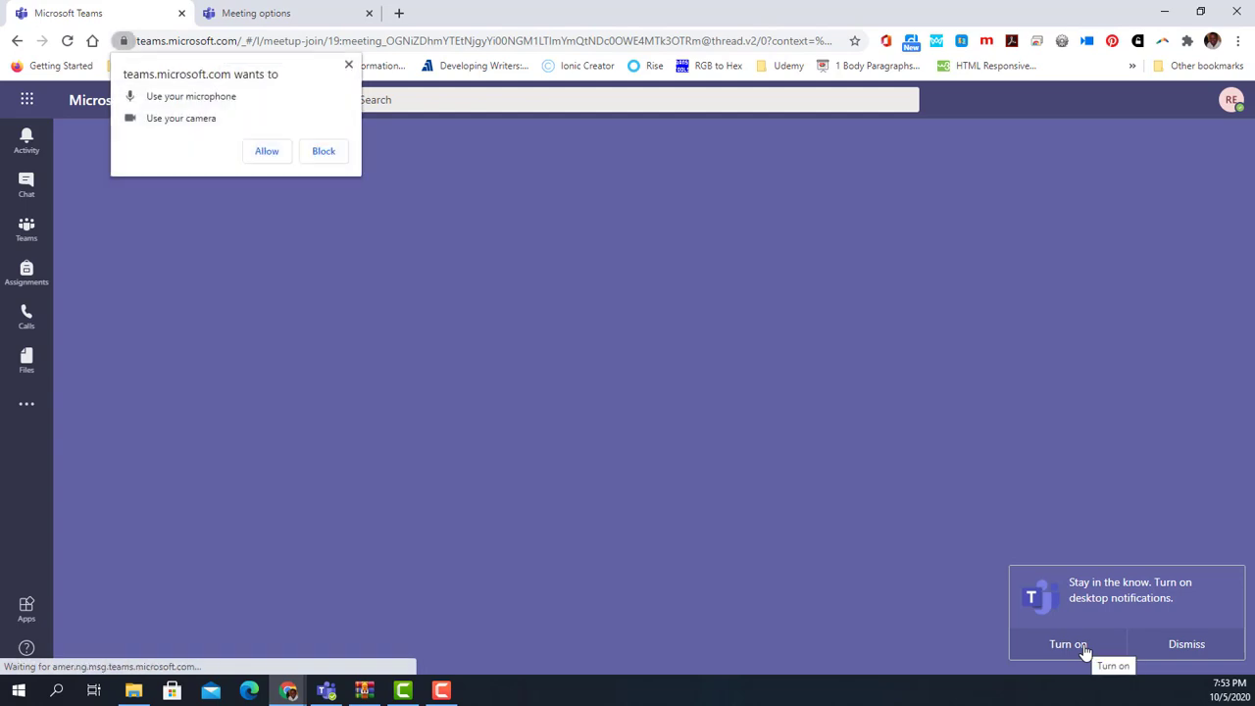
{"action": "left_click", "coordinate": [268, 155]}
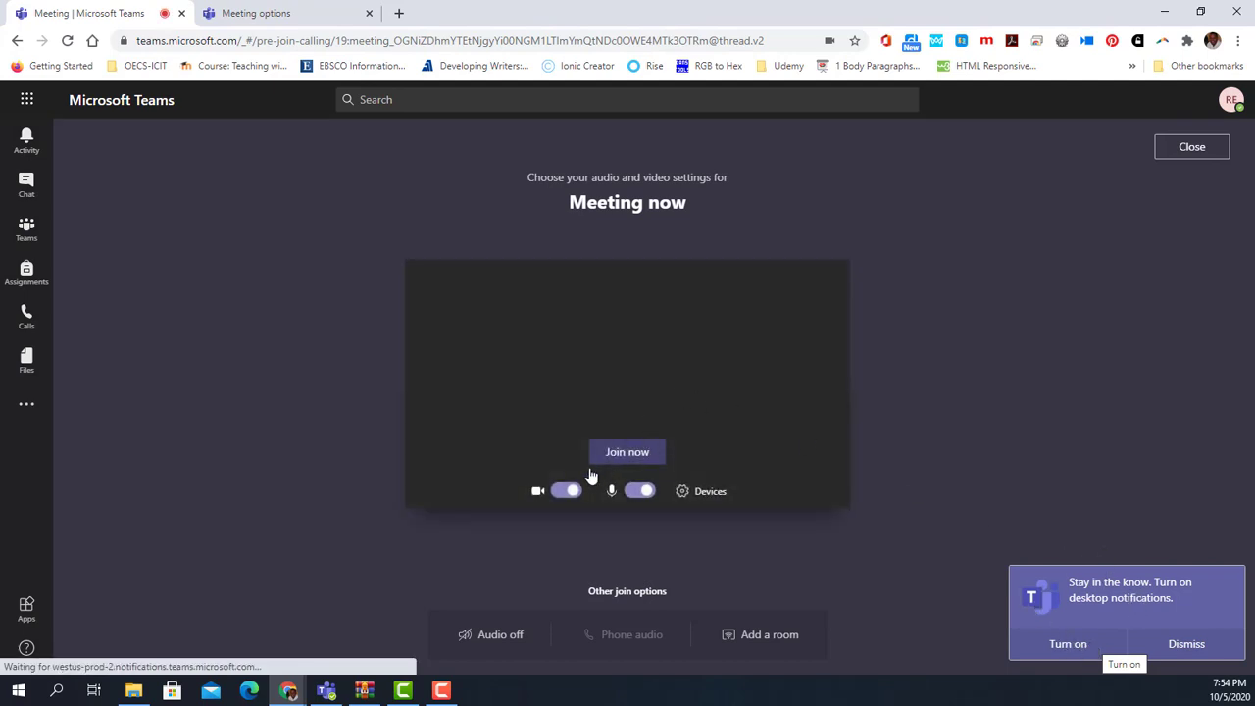
{"action": "left_click", "coordinate": [567, 494]}
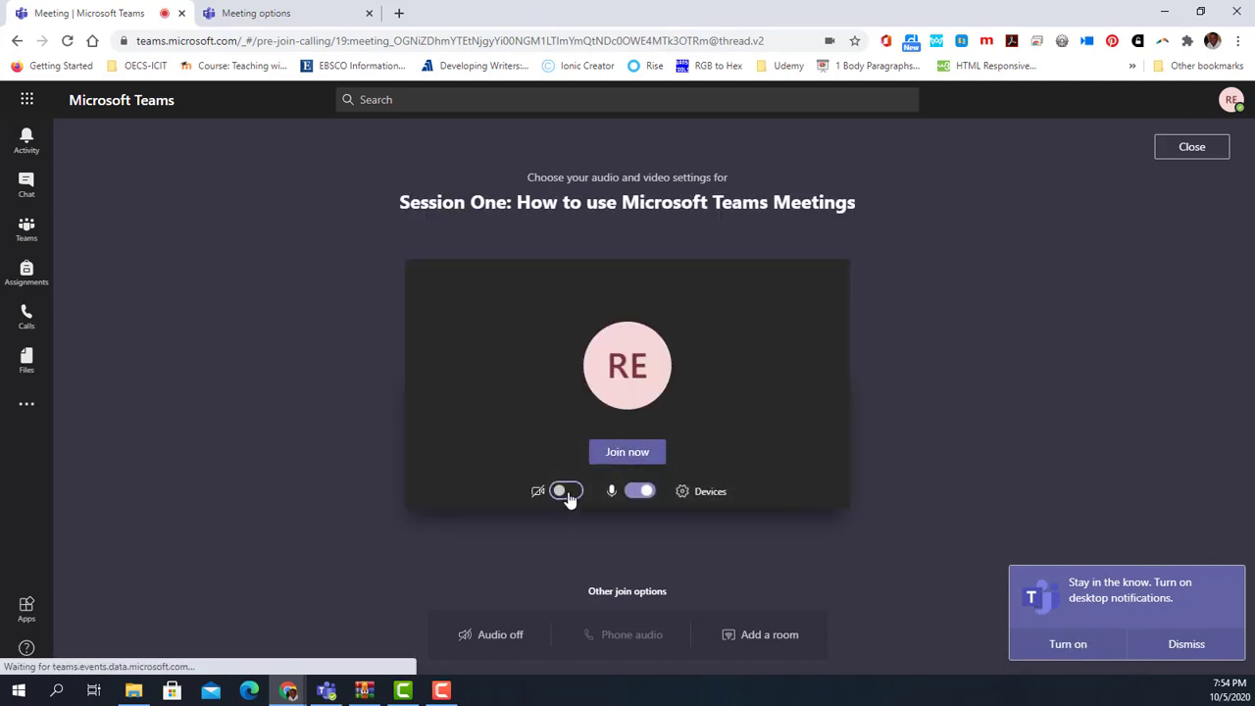
{"action": "left_click", "coordinate": [640, 490]}
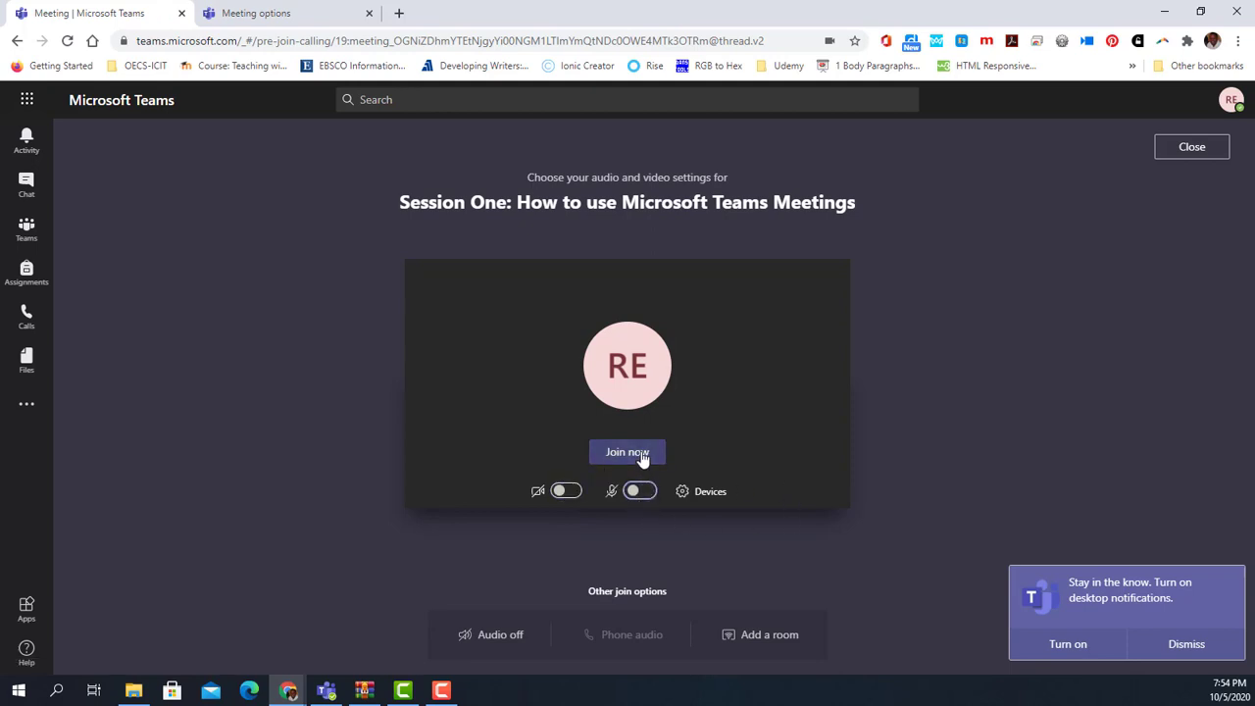
{"action": "left_click", "coordinate": [642, 456]}
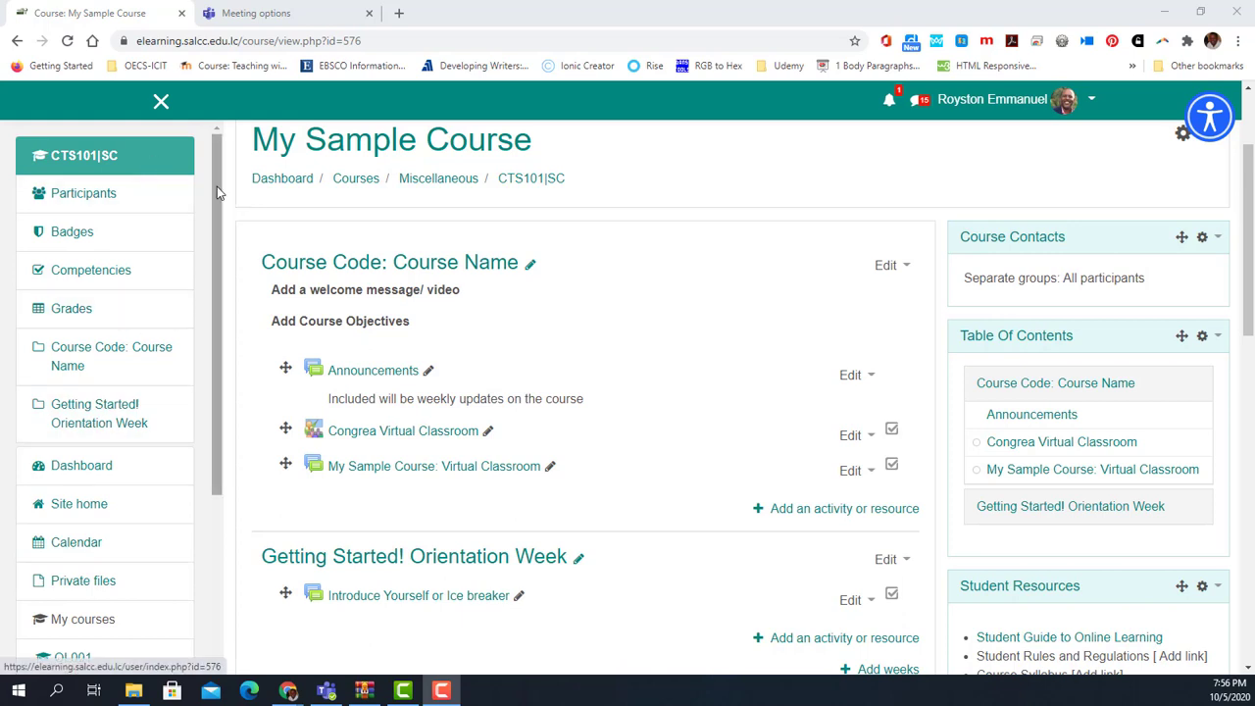
Step: Open the course calendar and start a new event on Saturday 10 October 2020
{"action": "scroll", "coordinate": [187, 225], "scroll_direction": "down", "scroll_amount": 1}
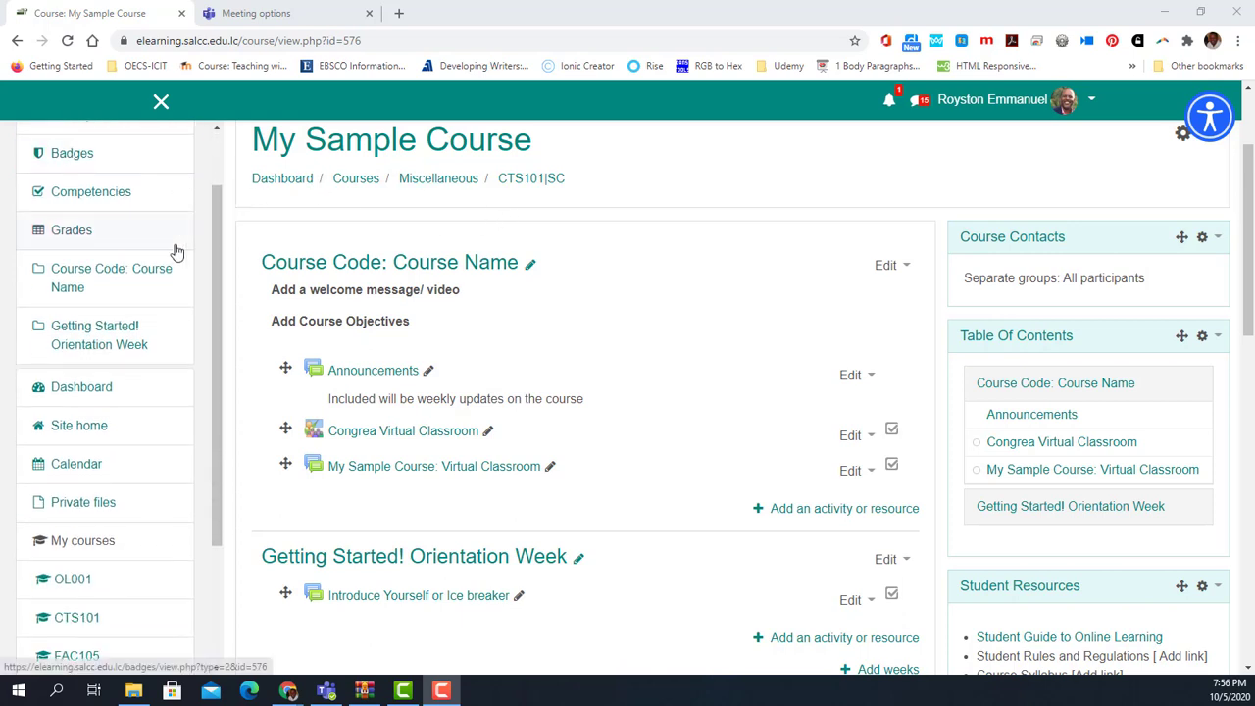
{"action": "left_click", "coordinate": [85, 467]}
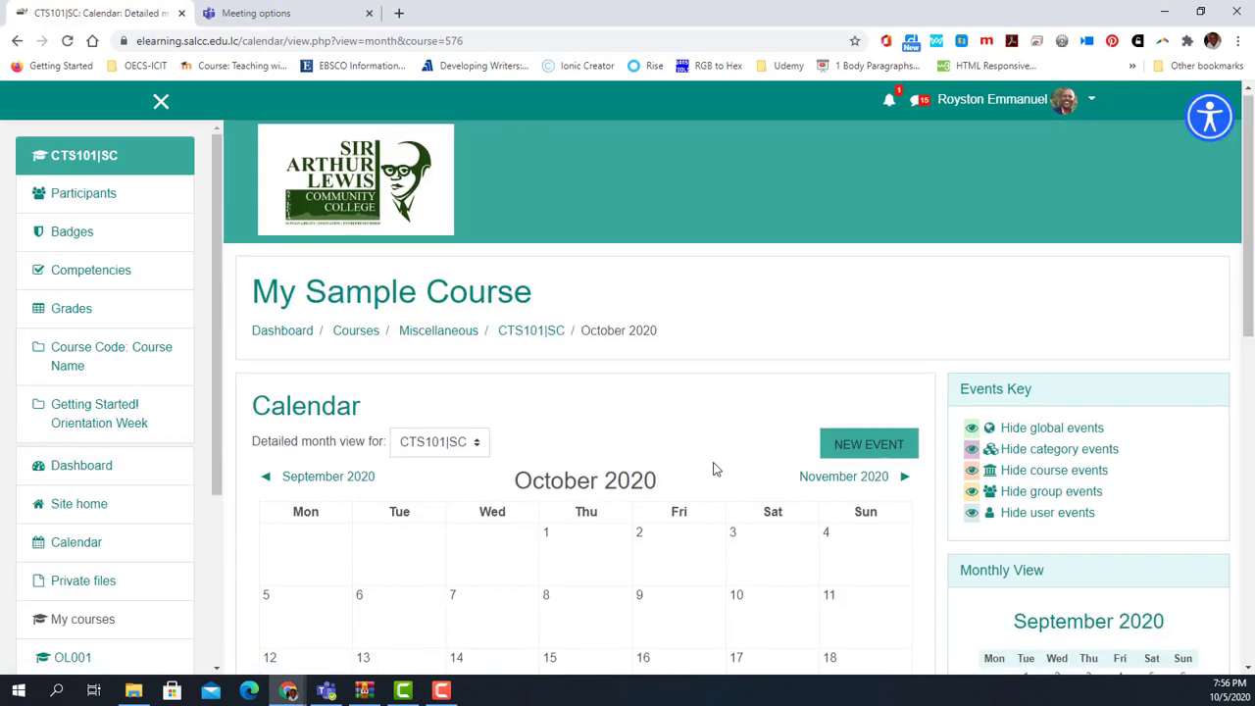
{"action": "scroll", "coordinate": [712, 465], "scroll_direction": "down", "scroll_amount": 2}
{"action": "scroll", "coordinate": [722, 482], "scroll_direction": "down", "scroll_amount": 1}
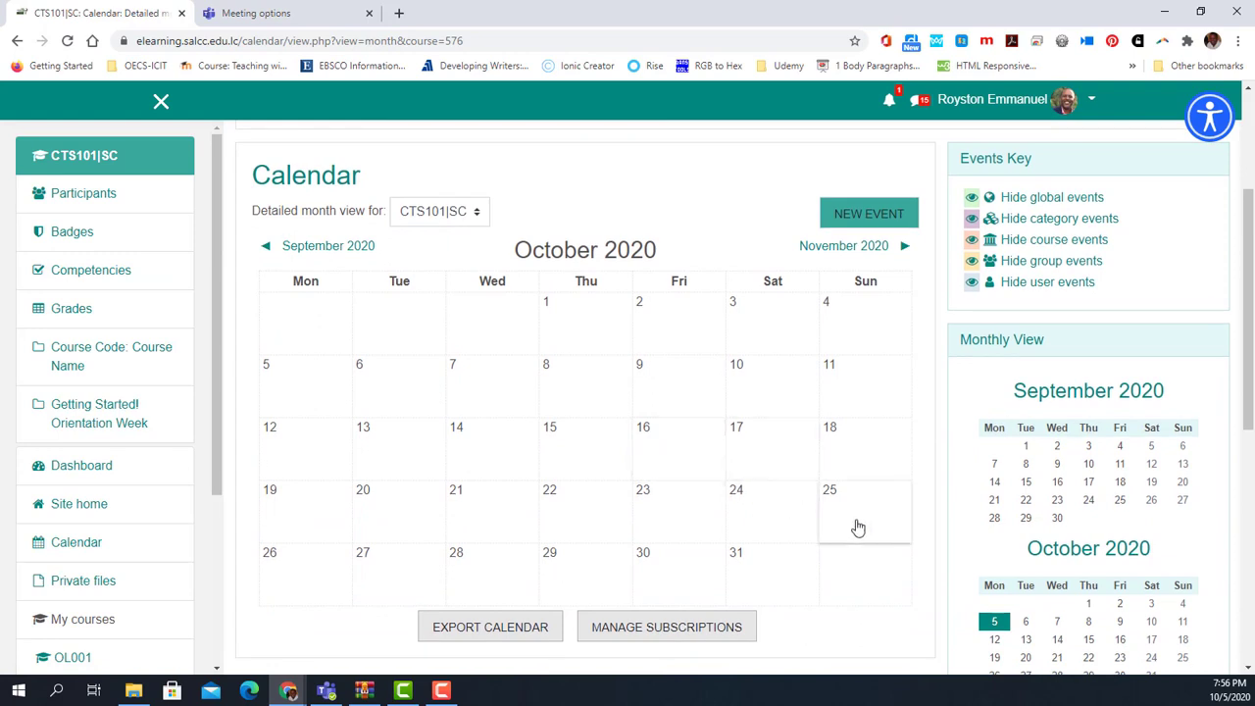
{"action": "left_click", "coordinate": [745, 370]}
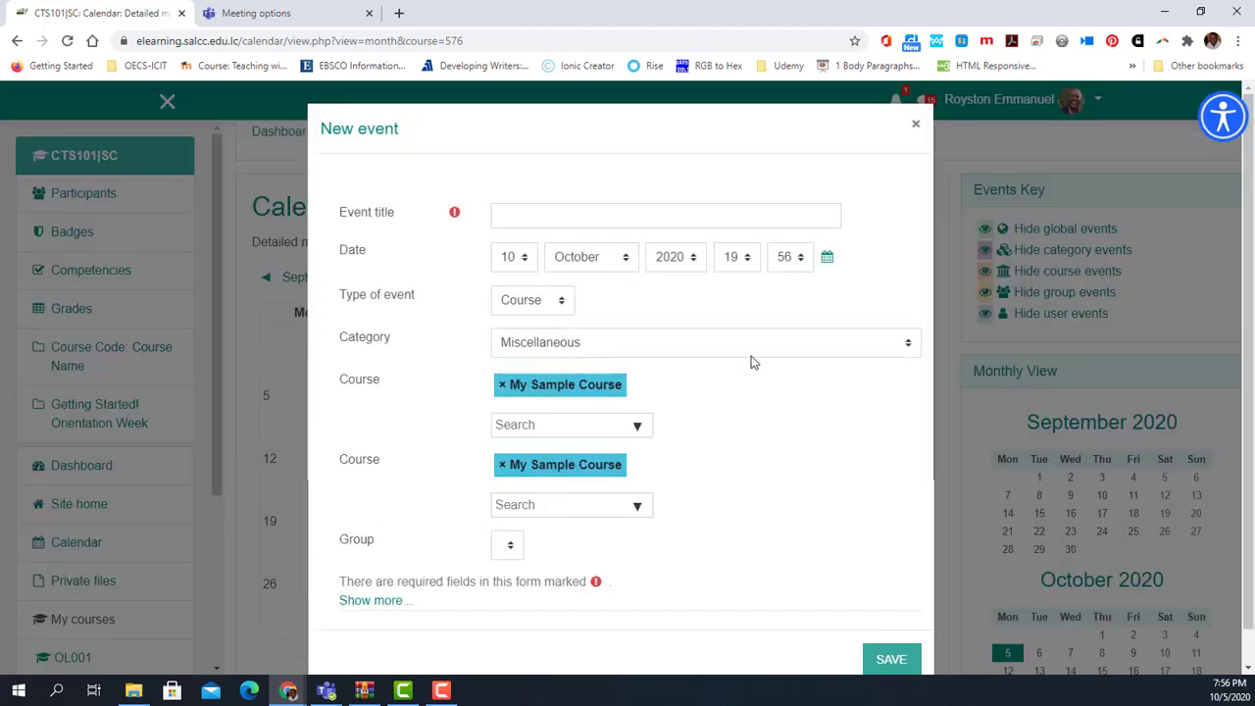
{"action": "left_click", "coordinate": [662, 221]}
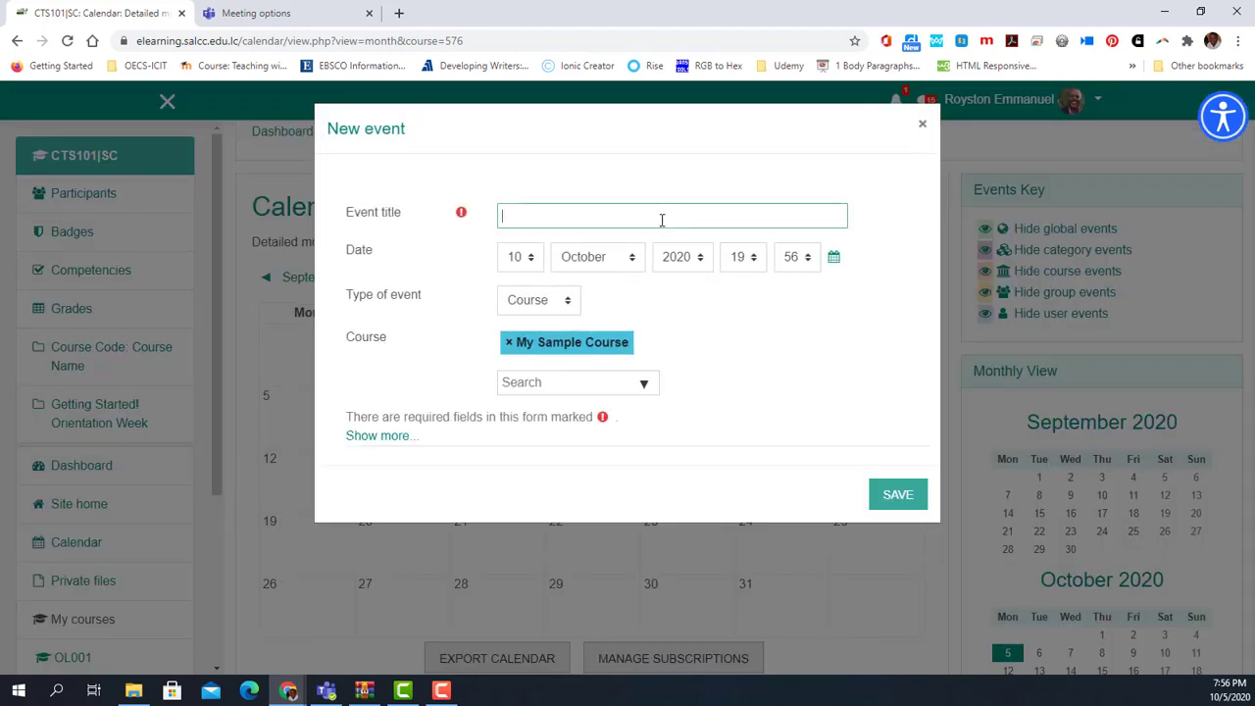
{"action": "type", "text": "Session One: How to use Microsoft teams Meetings"}
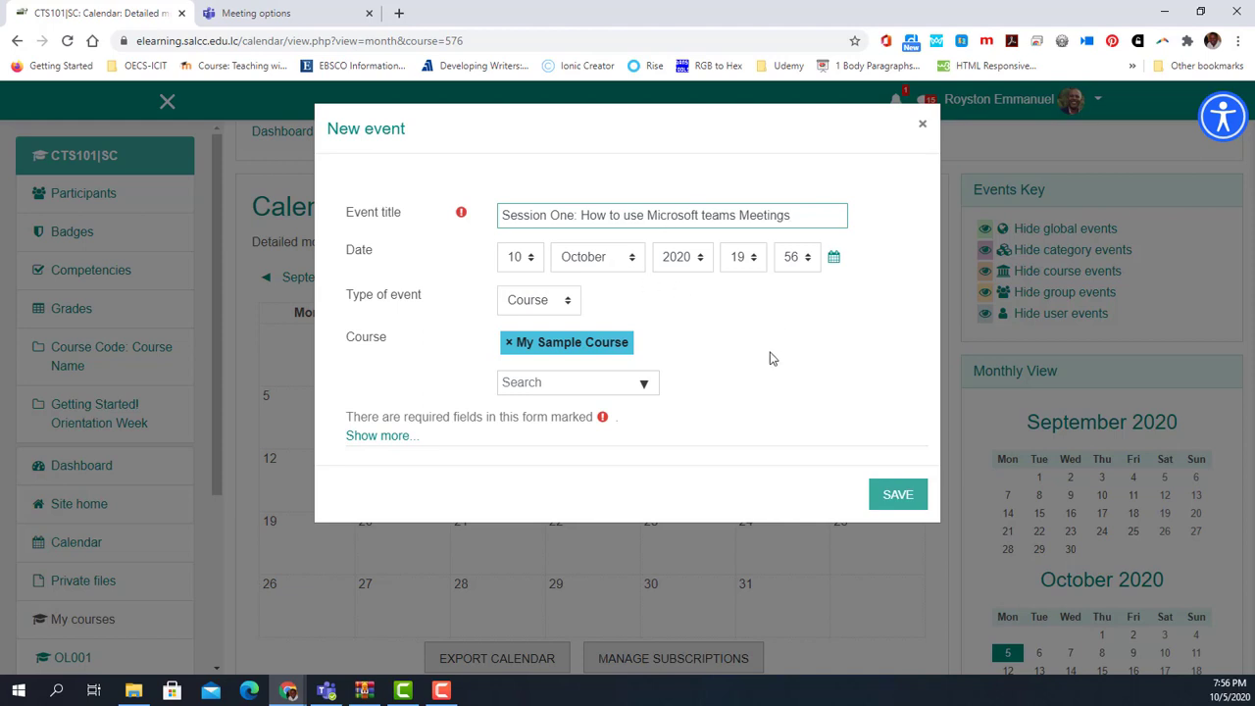
{"action": "left_click", "coordinate": [395, 435]}
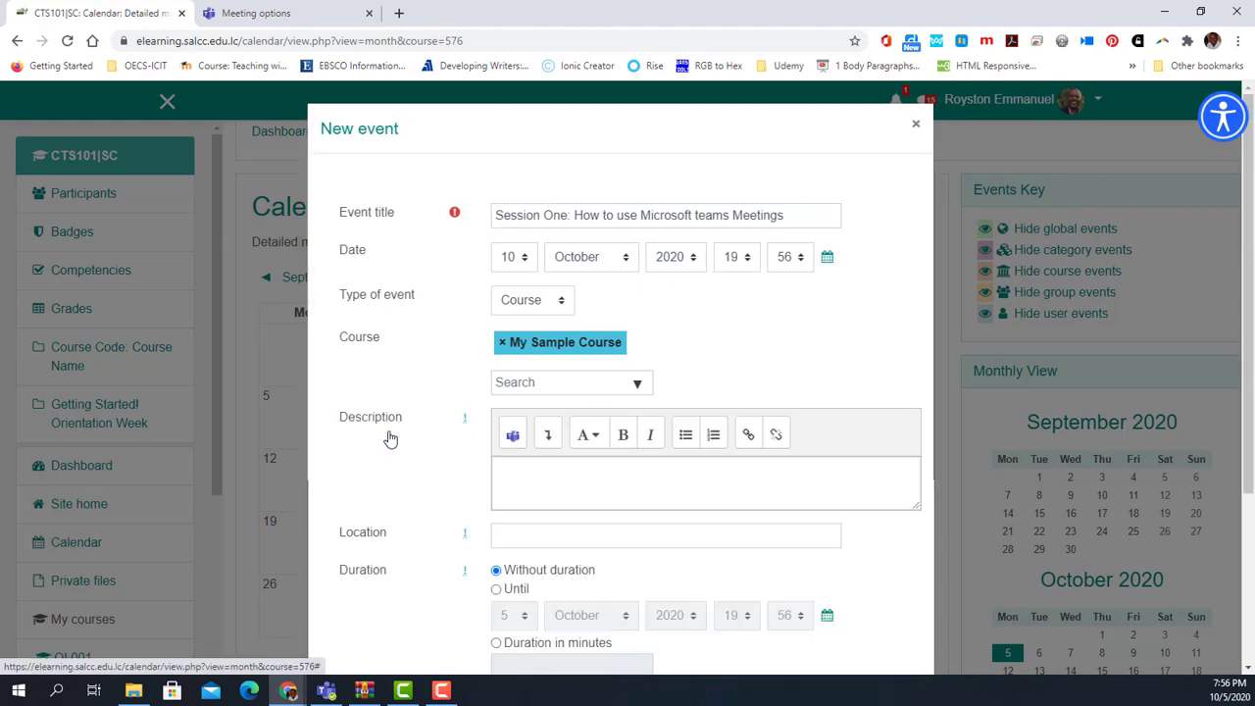
{"action": "scroll", "coordinate": [770, 349], "scroll_direction": "down", "scroll_amount": 3}
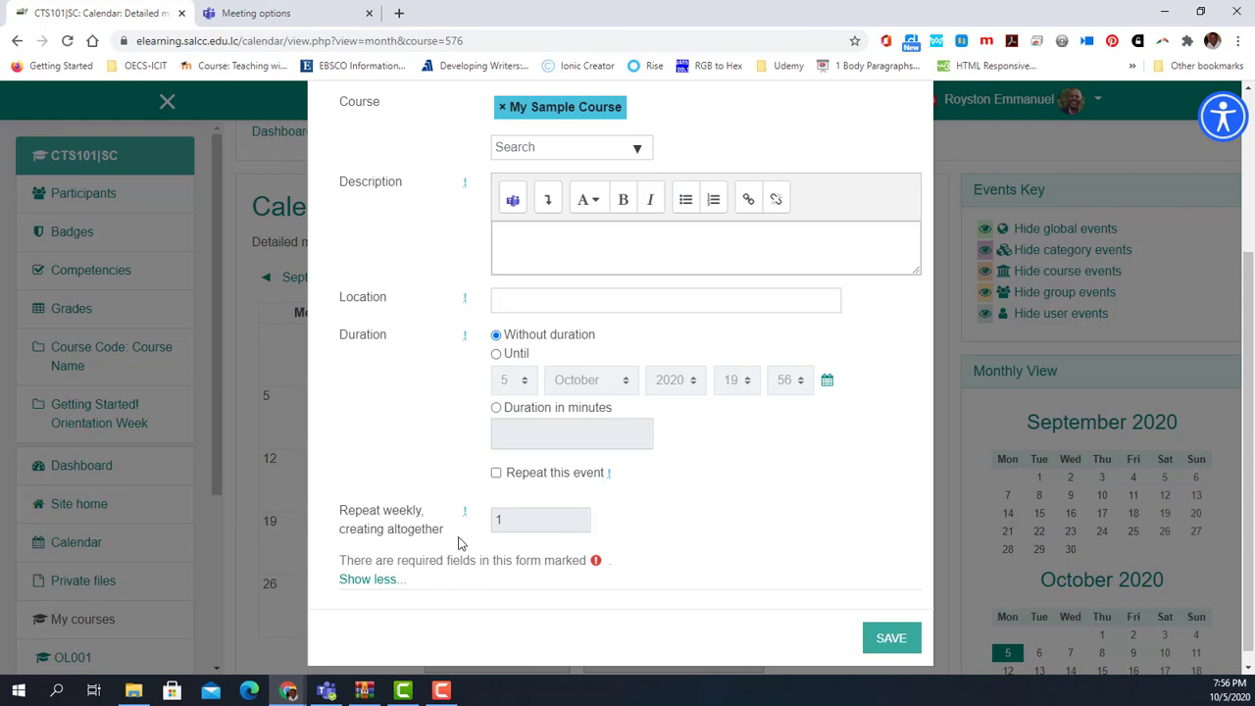
{"action": "left_click", "coordinate": [373, 581]}
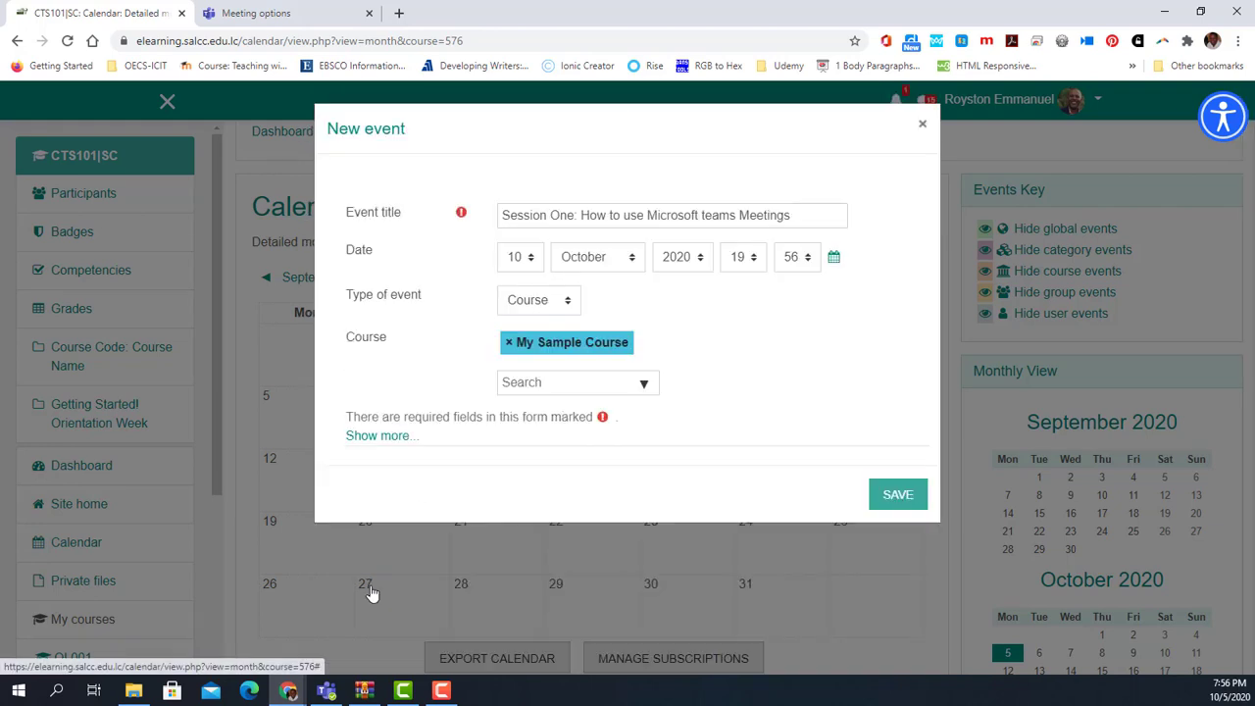
{"action": "left_click", "coordinate": [385, 439]}
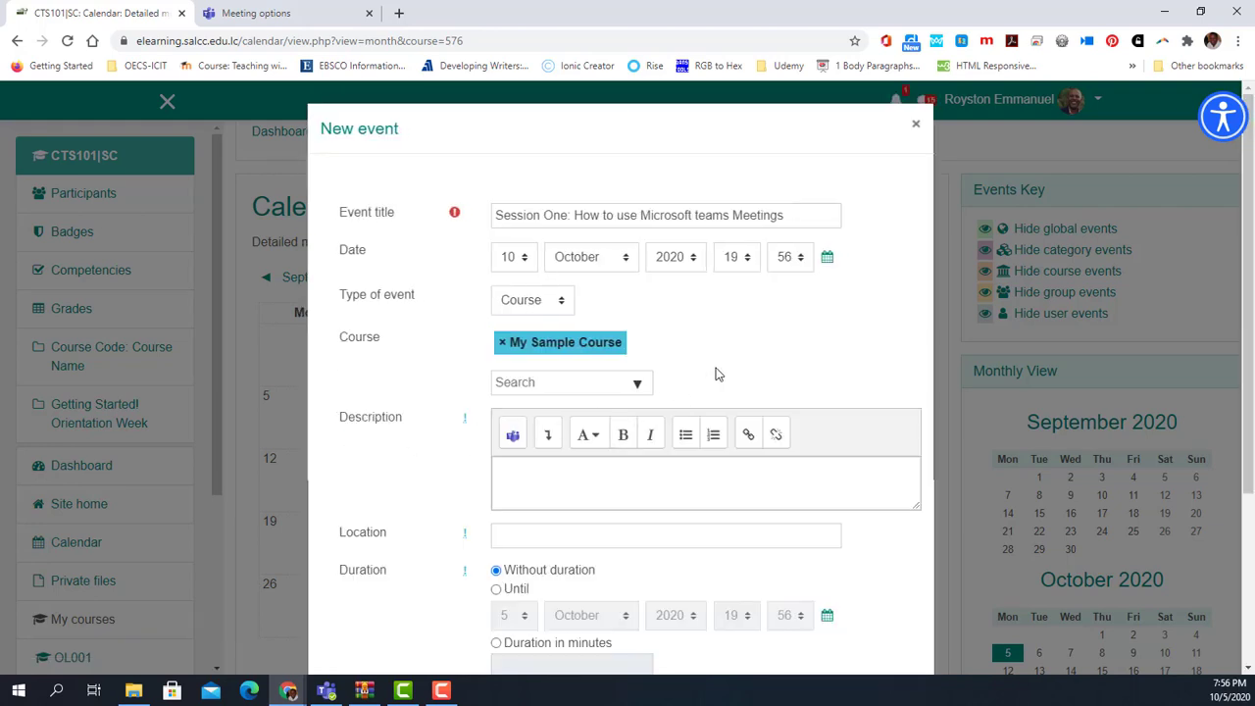
{"action": "left_click", "coordinate": [559, 304]}
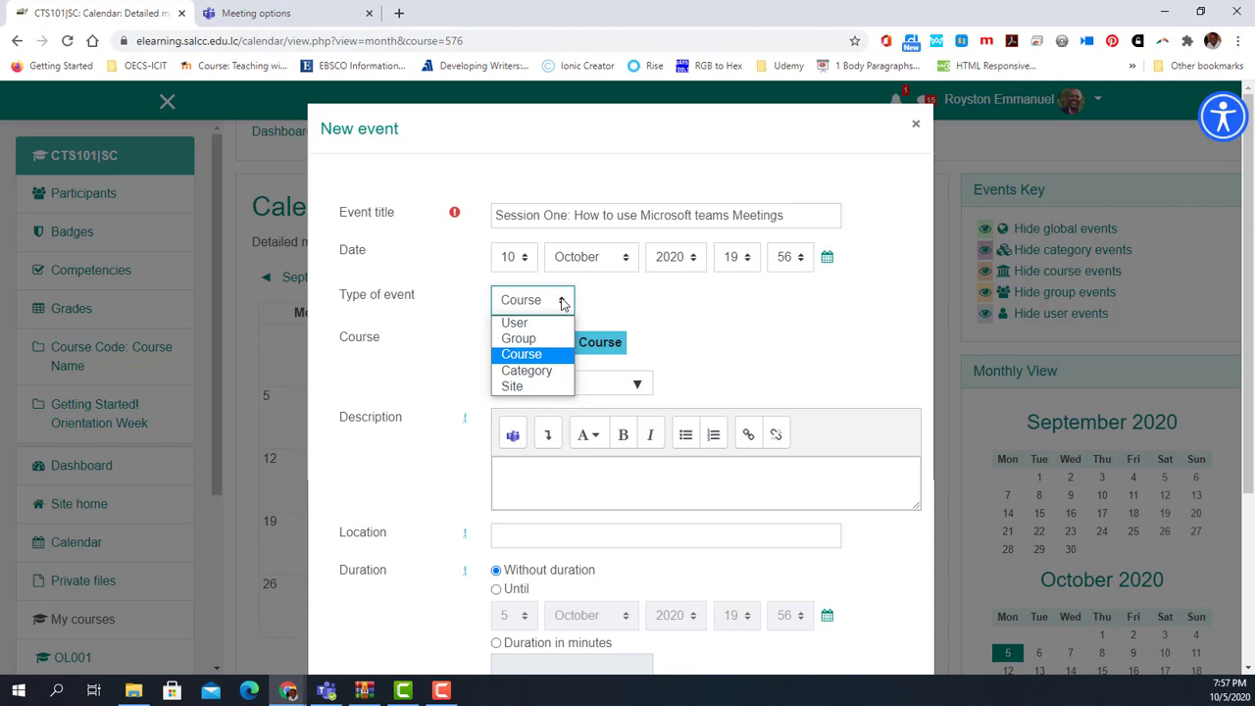
{"action": "left_click", "coordinate": [519, 339]}
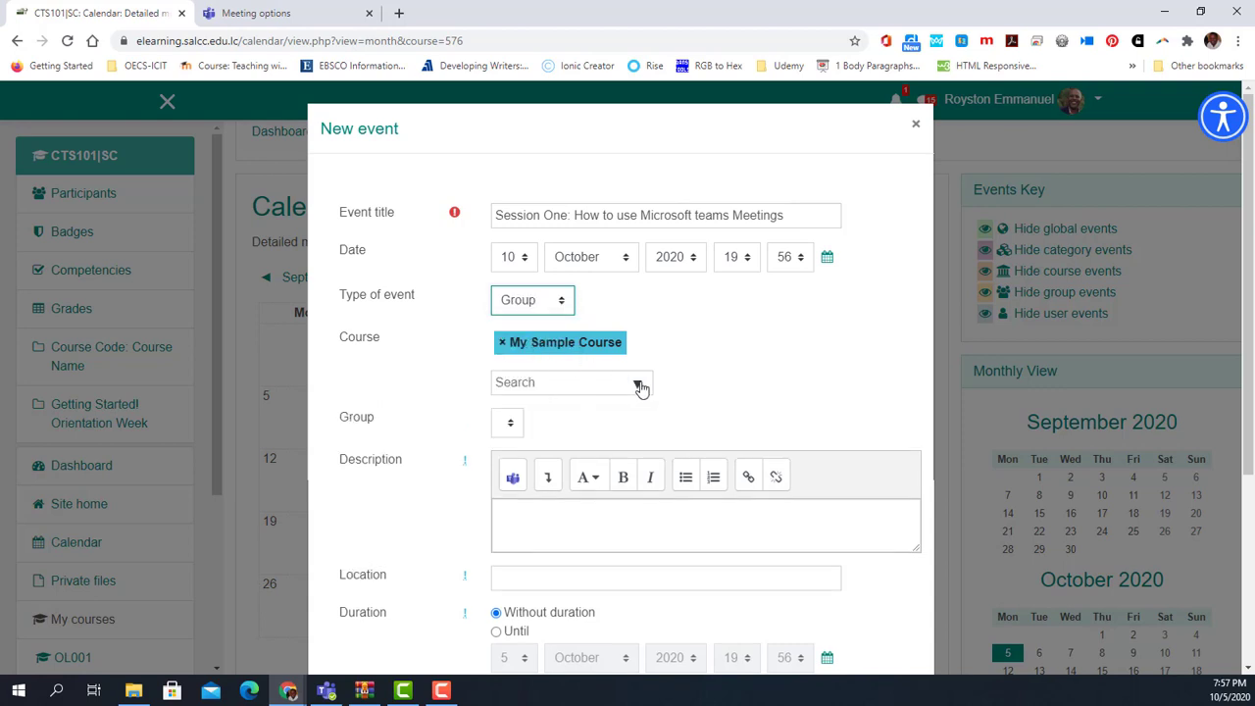
{"action": "left_click", "coordinate": [510, 428]}
{"action": "left_click", "coordinate": [510, 427]}
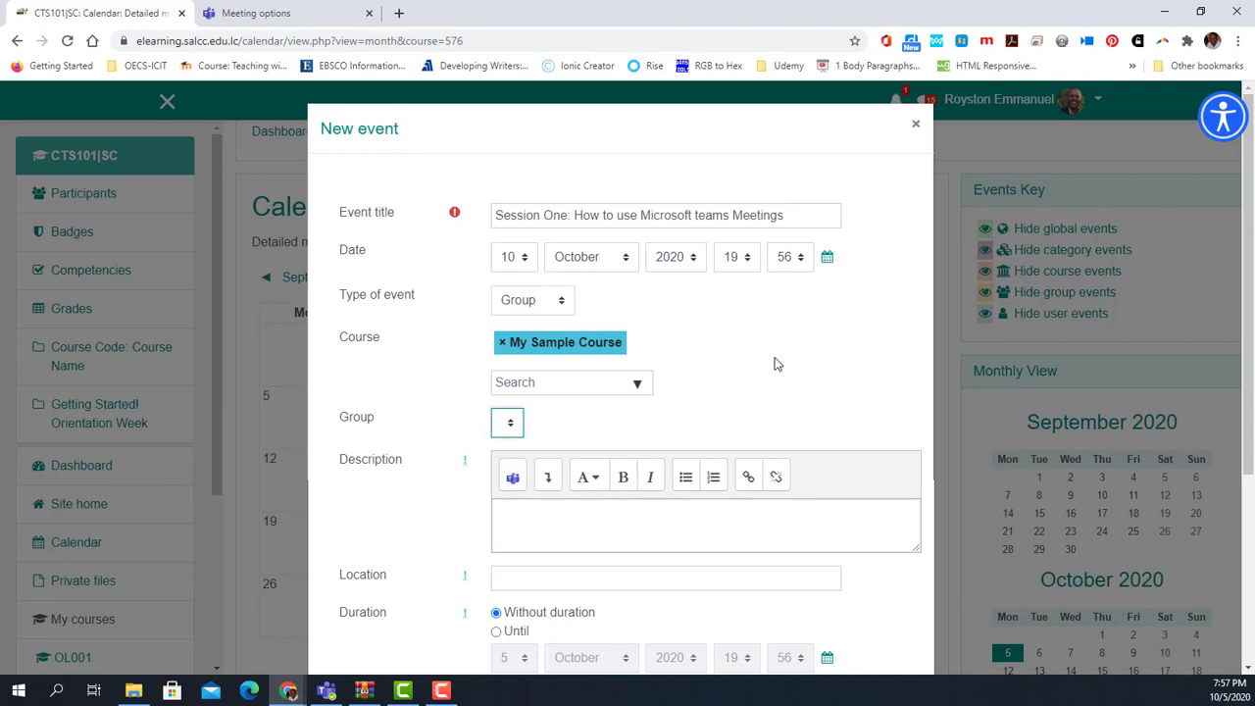
{"action": "left_click", "coordinate": [564, 302]}
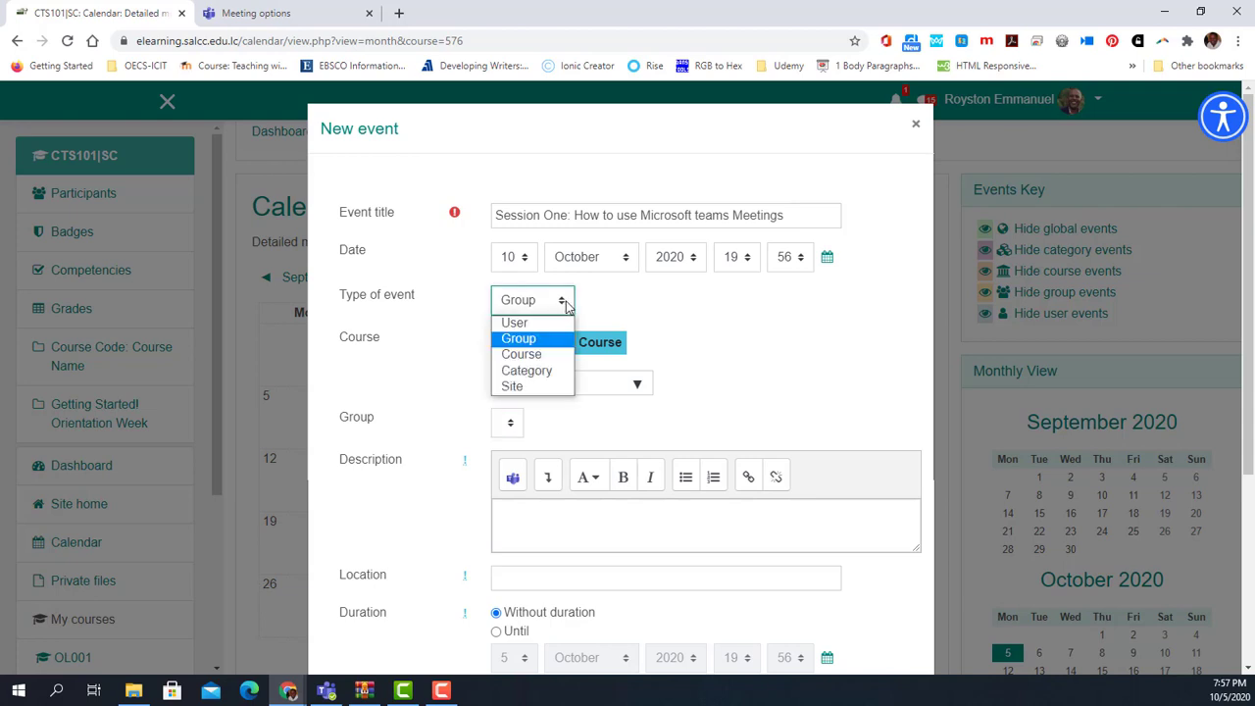
{"action": "left_click", "coordinate": [557, 355]}
{"action": "scroll", "coordinate": [711, 354], "scroll_direction": "down", "scroll_amount": 1}
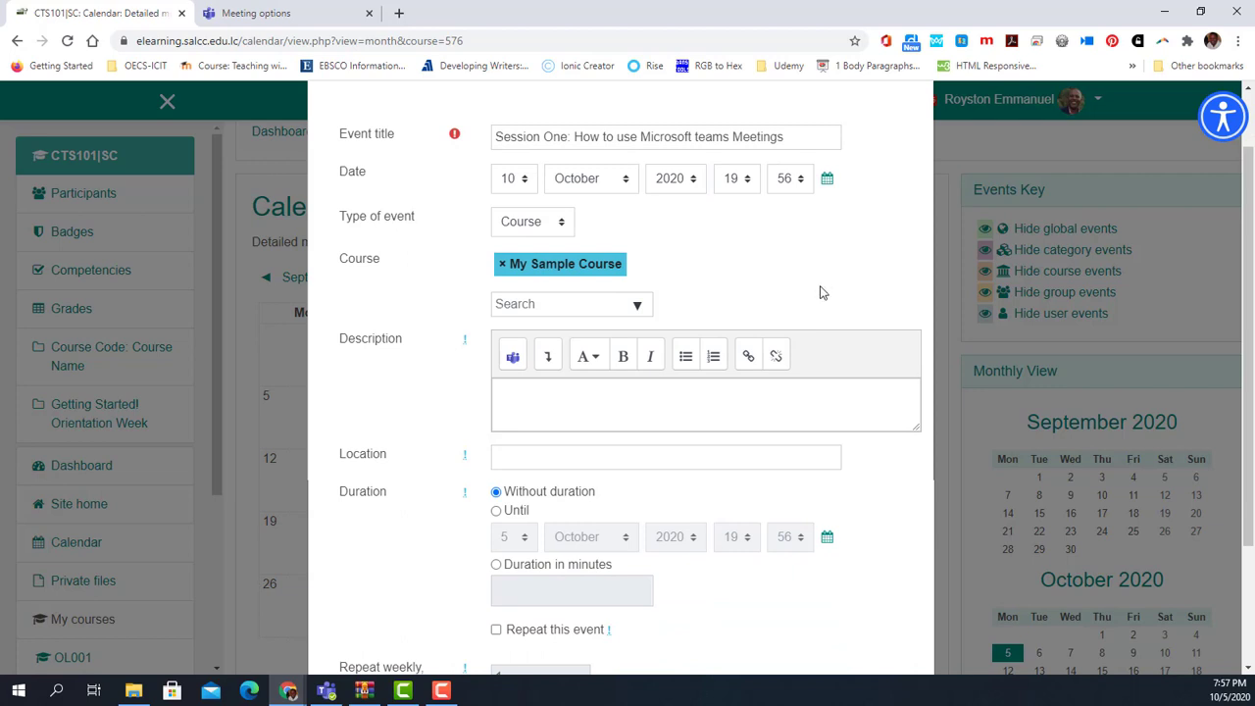
{"action": "scroll", "coordinate": [822, 293], "scroll_direction": "down", "scroll_amount": 1}
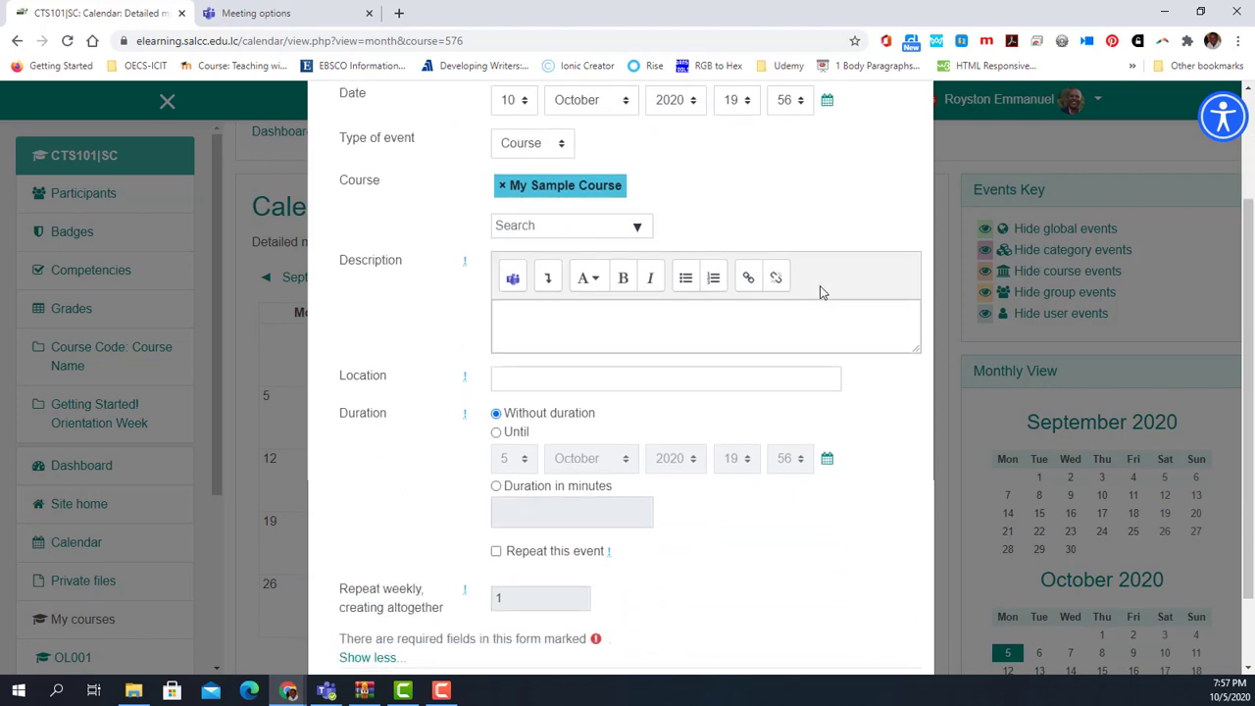
Step: From the description editor, create a Teams meeting titled 'Session one' dated October 10
{"action": "left_click", "coordinate": [511, 281]}
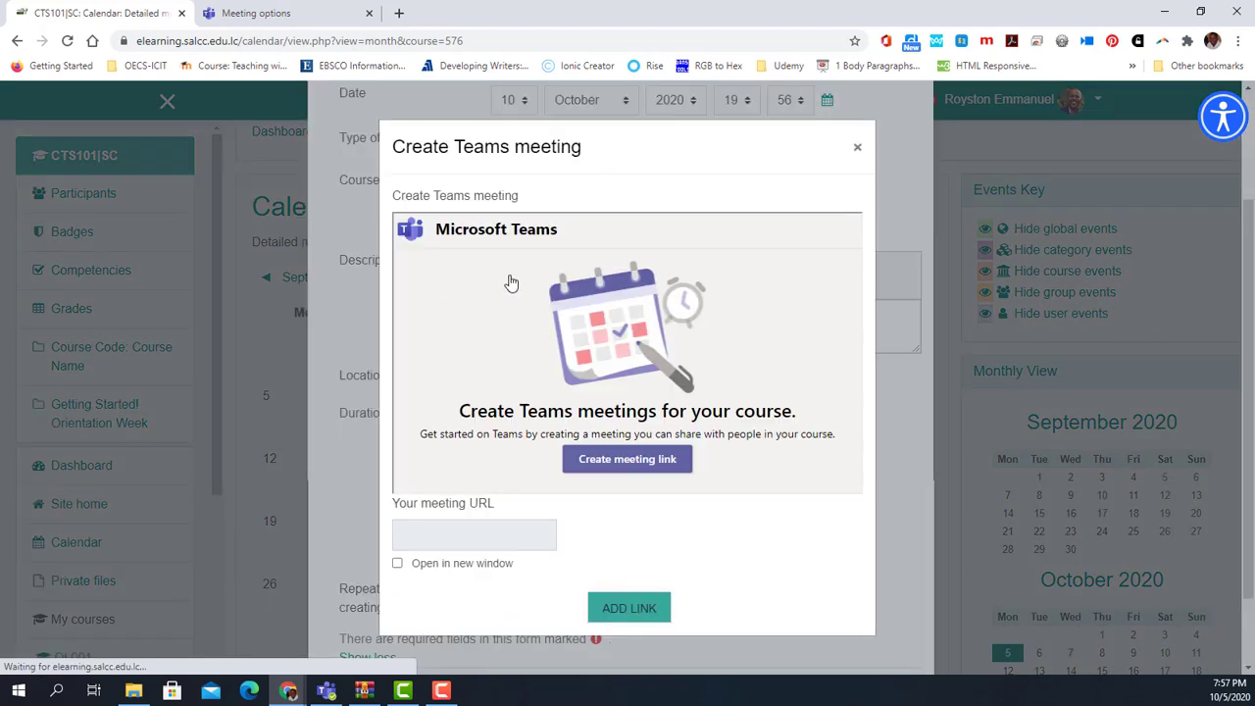
{"action": "left_click", "coordinate": [638, 469]}
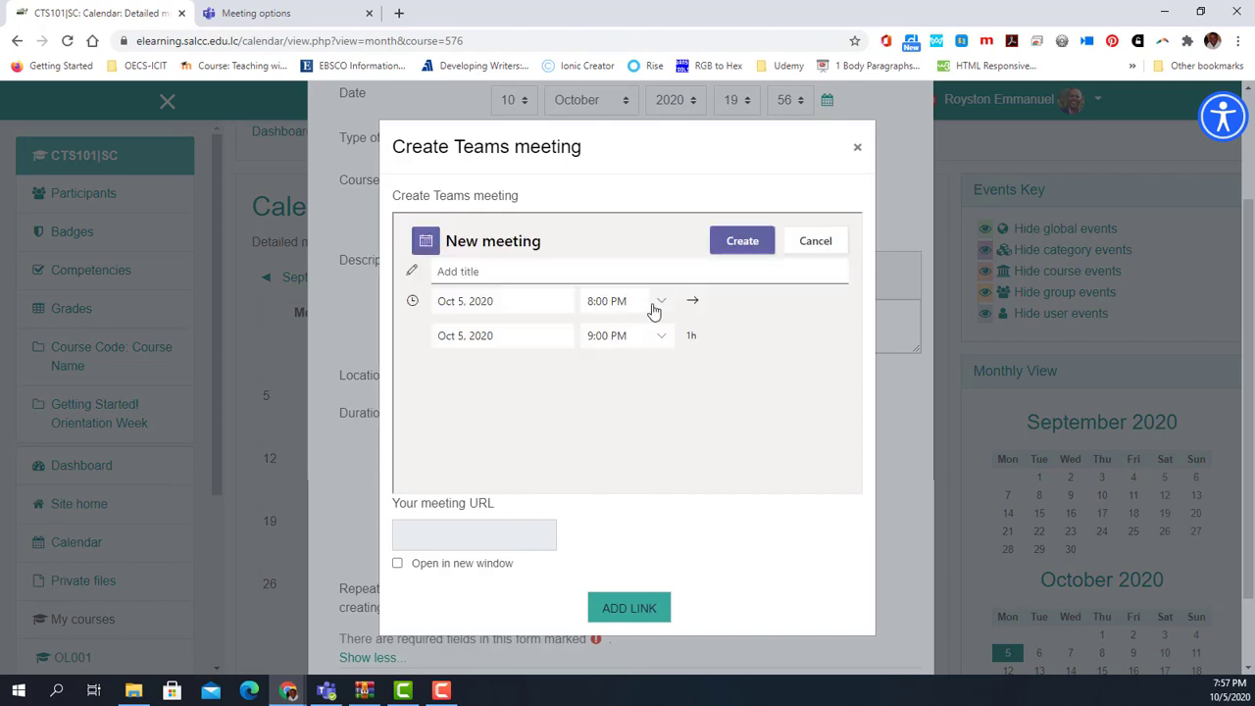
{"action": "left_click", "coordinate": [449, 301]}
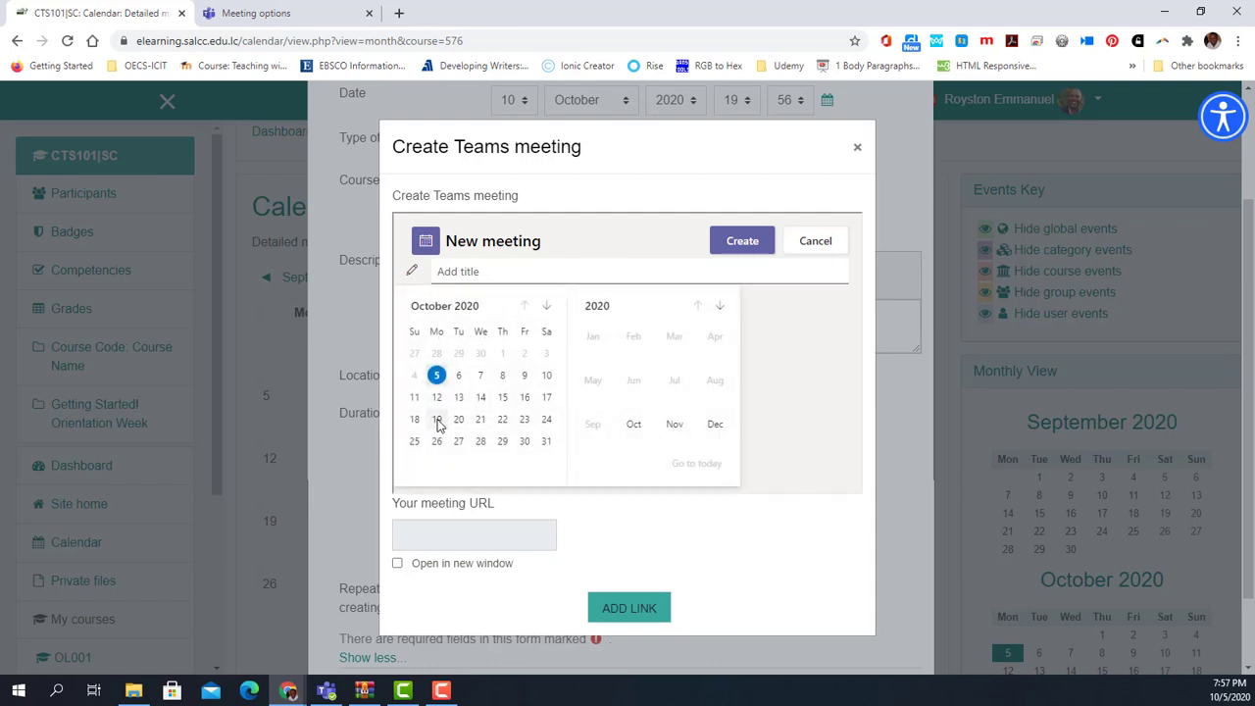
{"action": "left_click", "coordinate": [548, 377]}
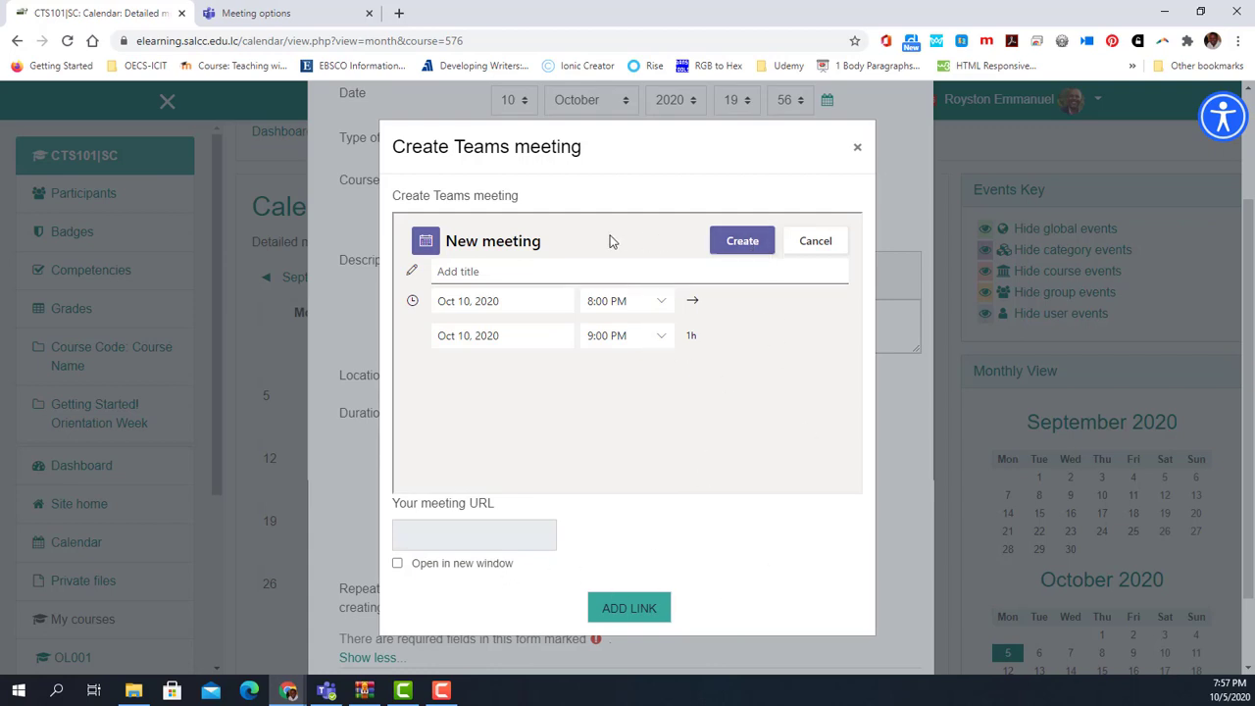
{"action": "left_click", "coordinate": [490, 268]}
{"action": "type", "text": "Session one"}
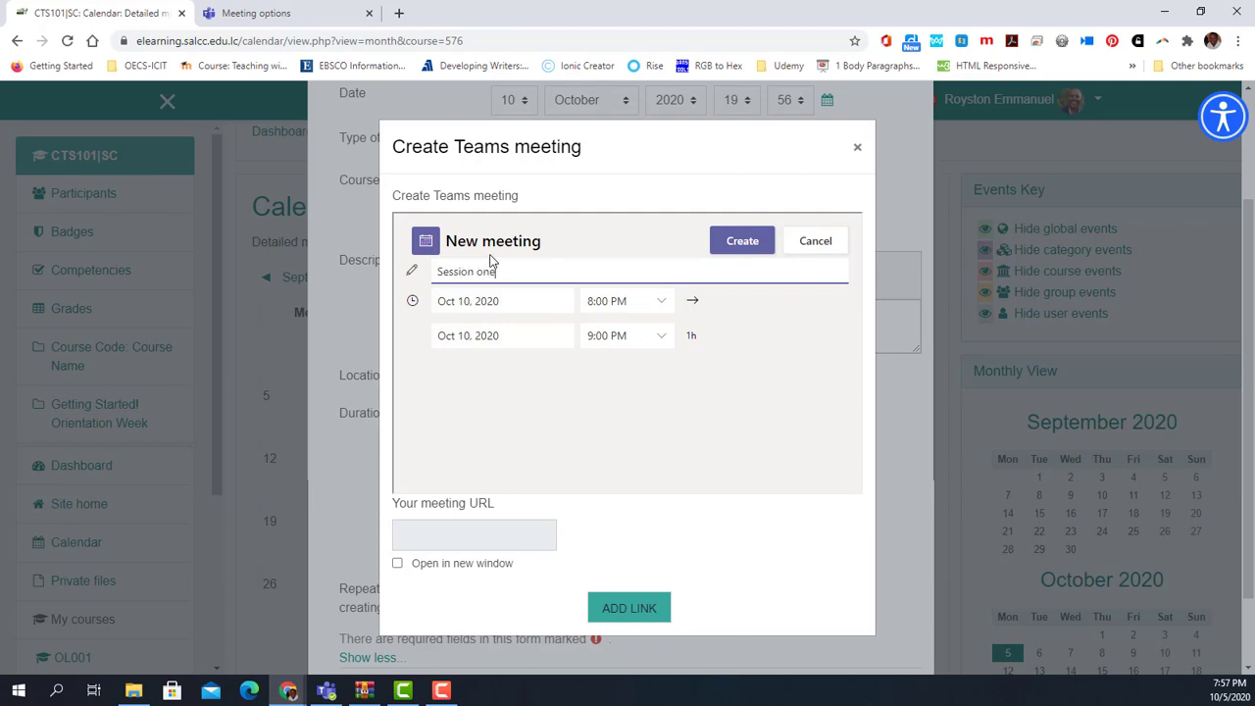
{"action": "left_click", "coordinate": [743, 245]}
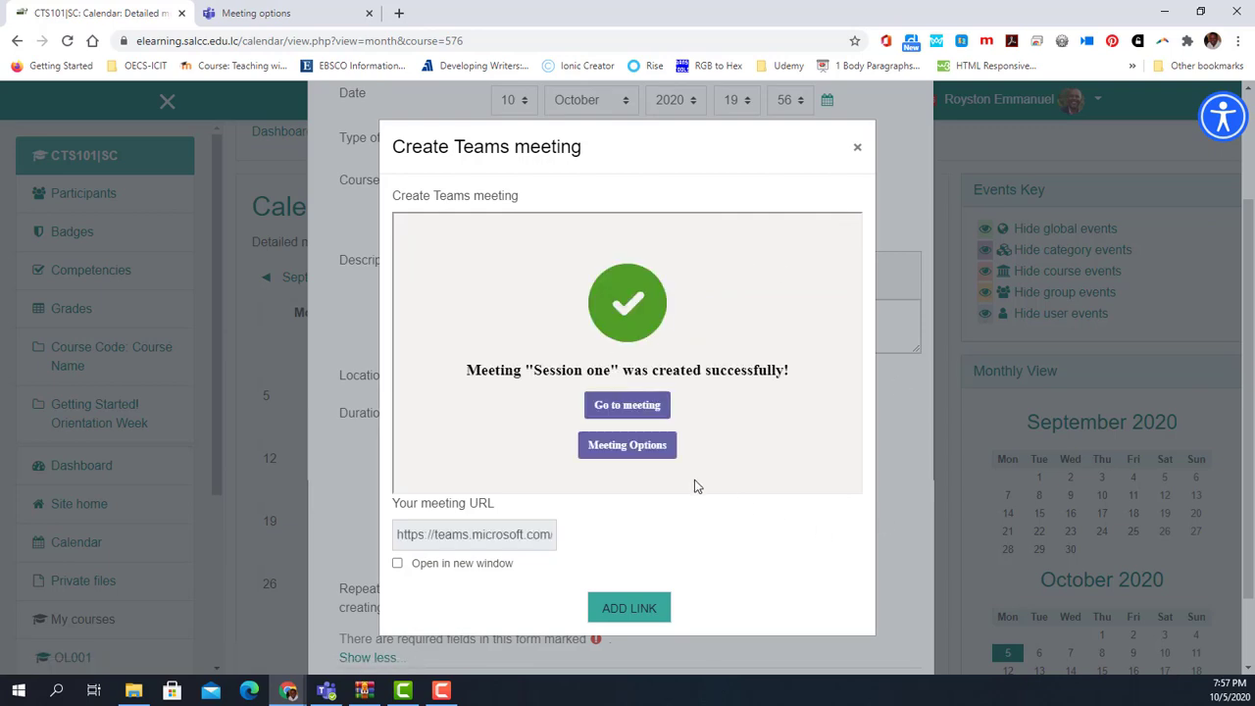
Step: Set Session one's 'Who can present?' option to Only me, save, and return to Moodle
{"action": "left_click", "coordinate": [632, 447]}
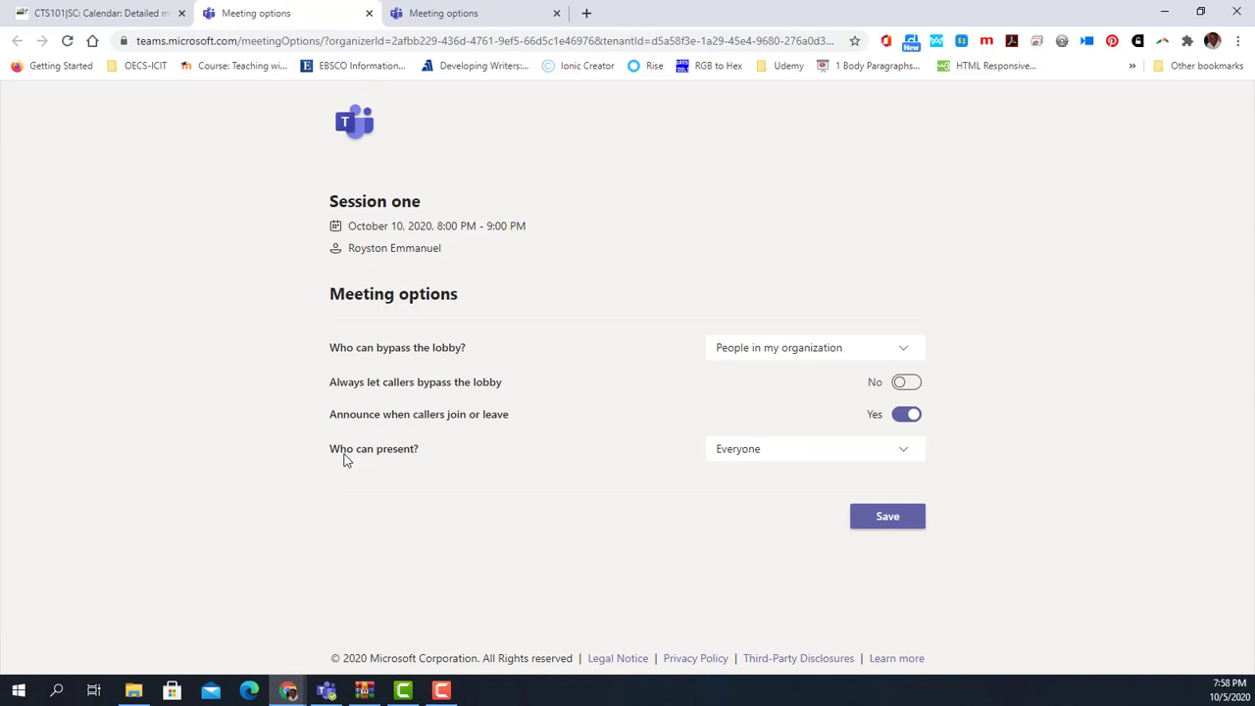
{"action": "left_click", "coordinate": [902, 456]}
{"action": "left_click", "coordinate": [743, 546]}
{"action": "left_click", "coordinate": [888, 519]}
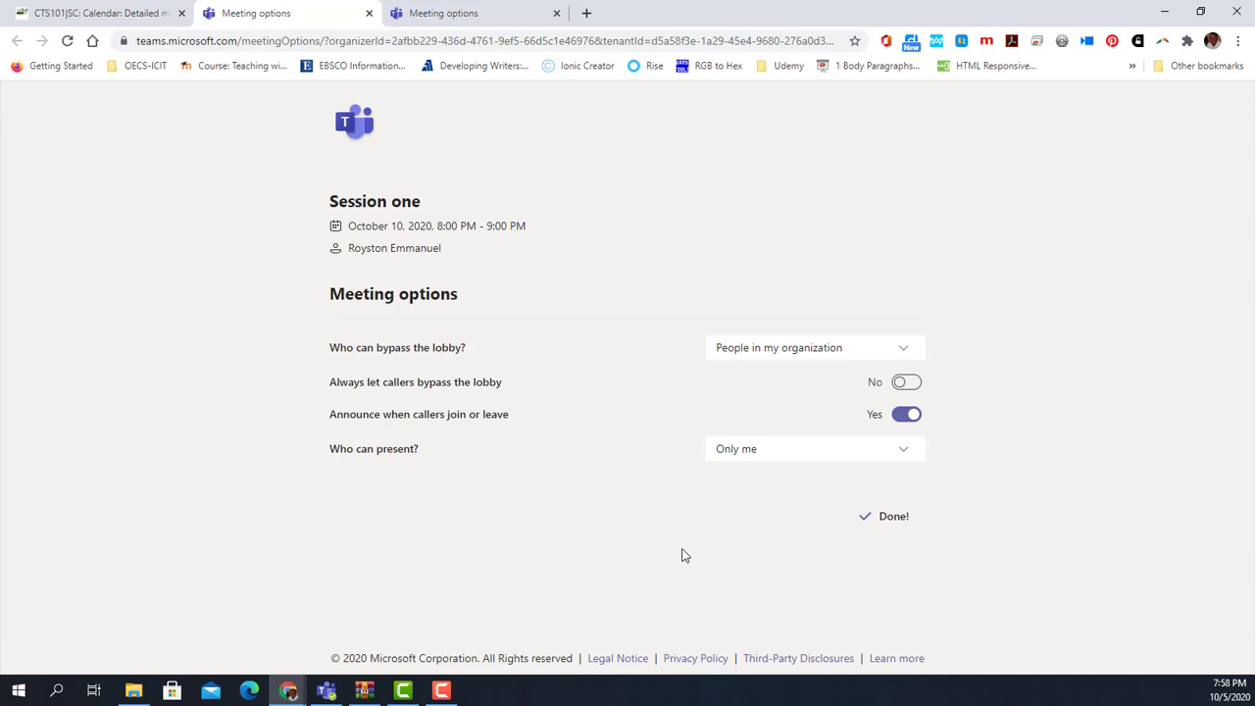
{"action": "left_click", "coordinate": [98, 13]}
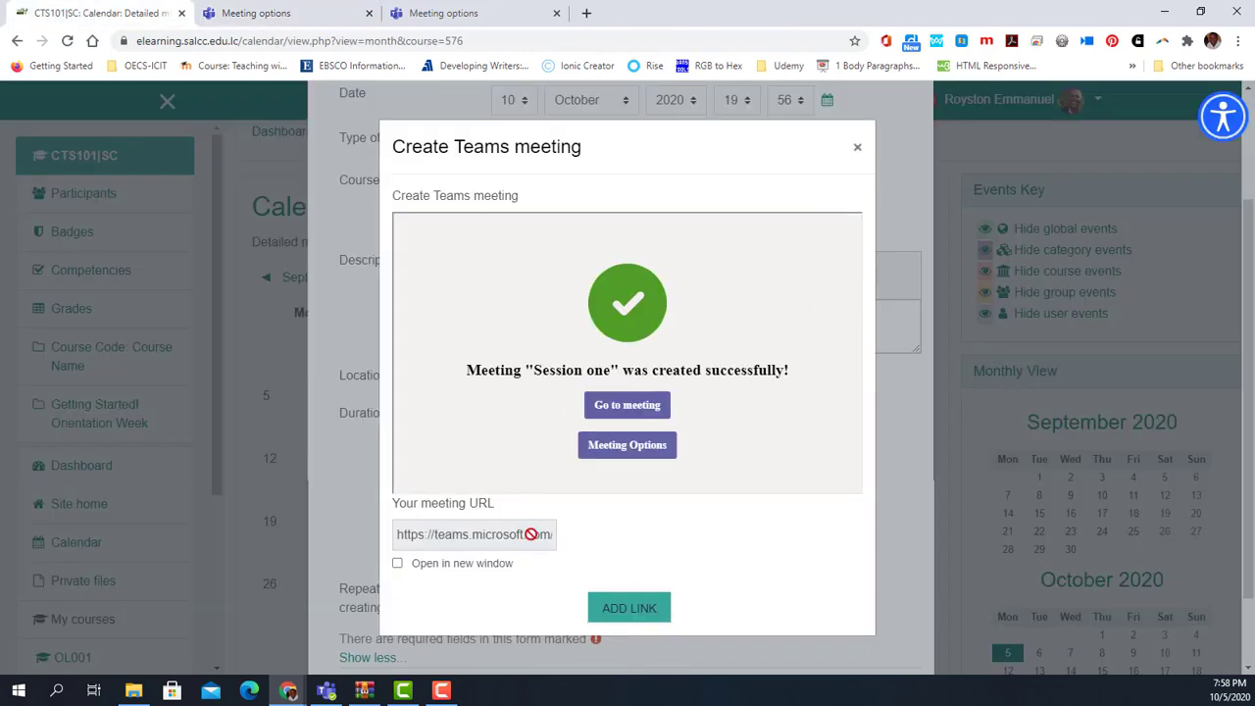
Step: Insert the Teams meeting link into the description and repeat the event weekly 4 times
{"action": "left_click", "coordinate": [628, 608]}
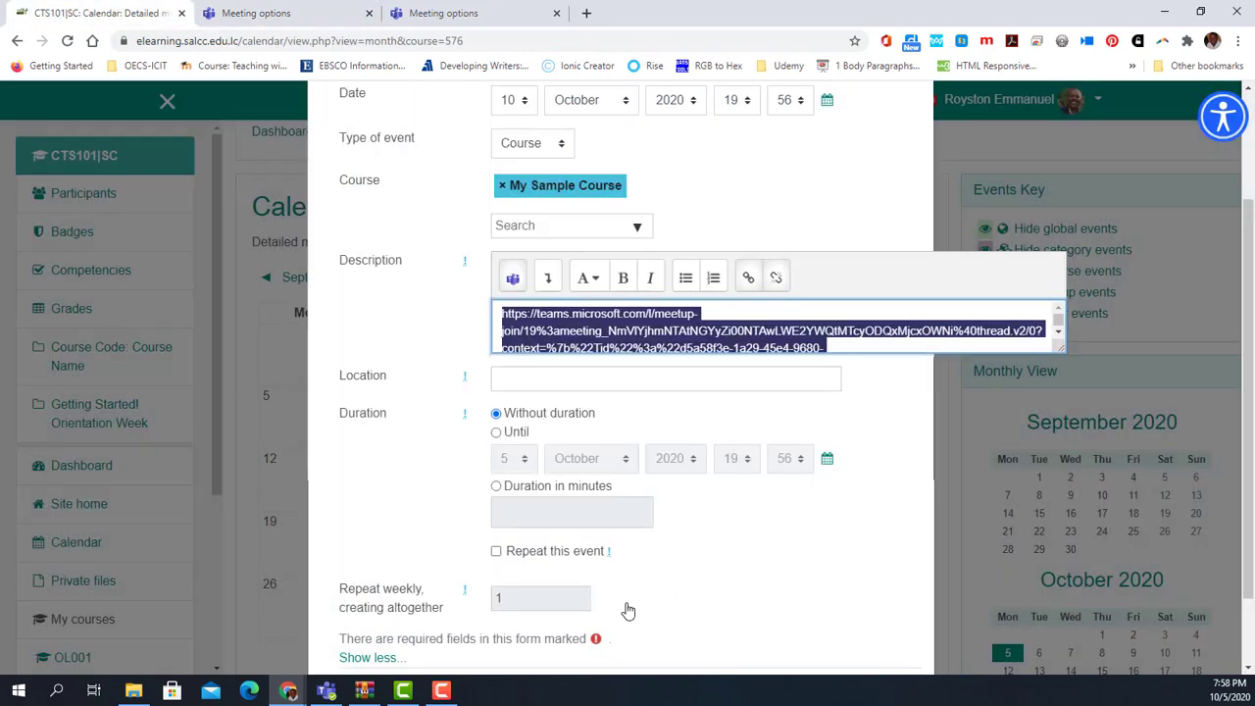
{"action": "scroll", "coordinate": [712, 504], "scroll_direction": "down", "scroll_amount": 2}
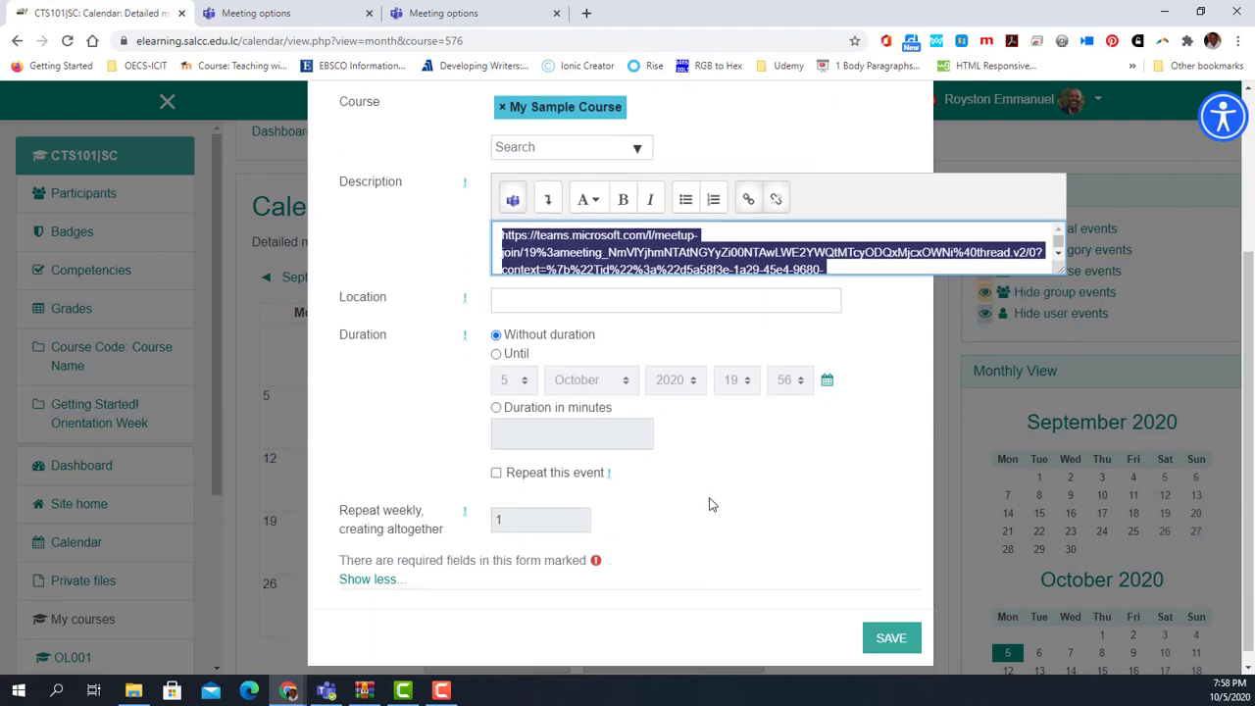
{"action": "left_click", "coordinate": [497, 474]}
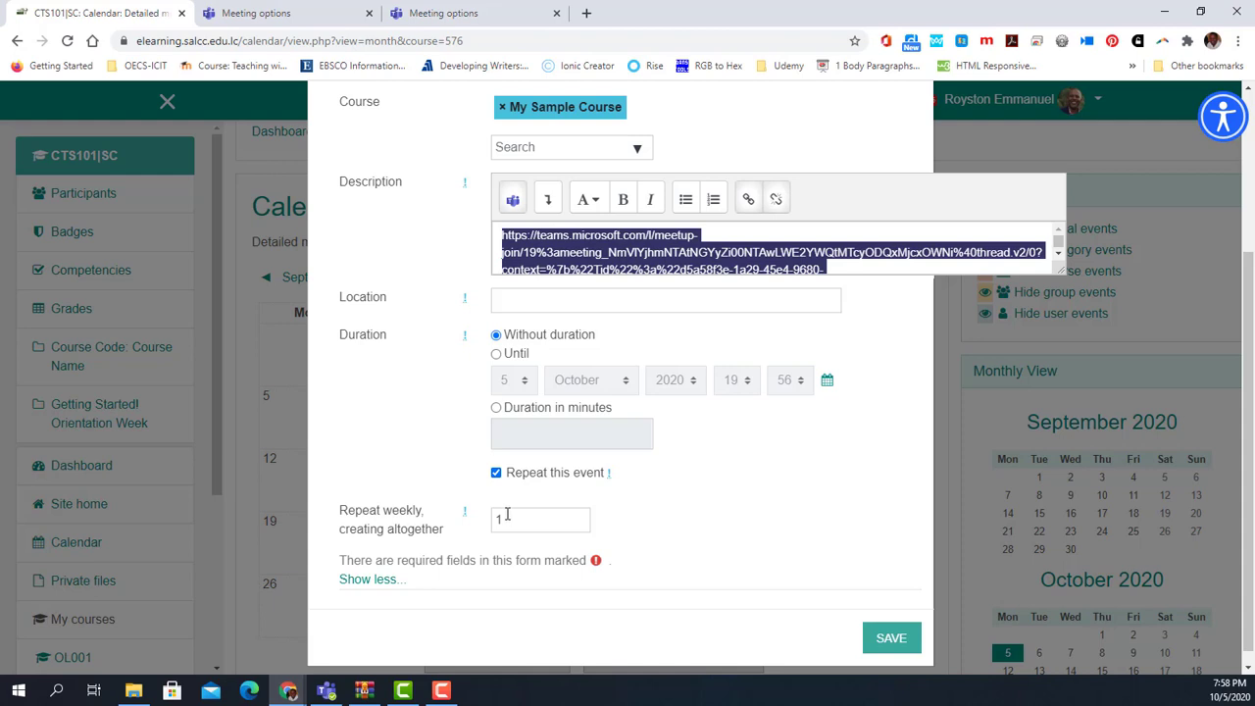
{"action": "left_click_drag", "start_coordinate": [510, 526], "coordinate": [482, 521]}
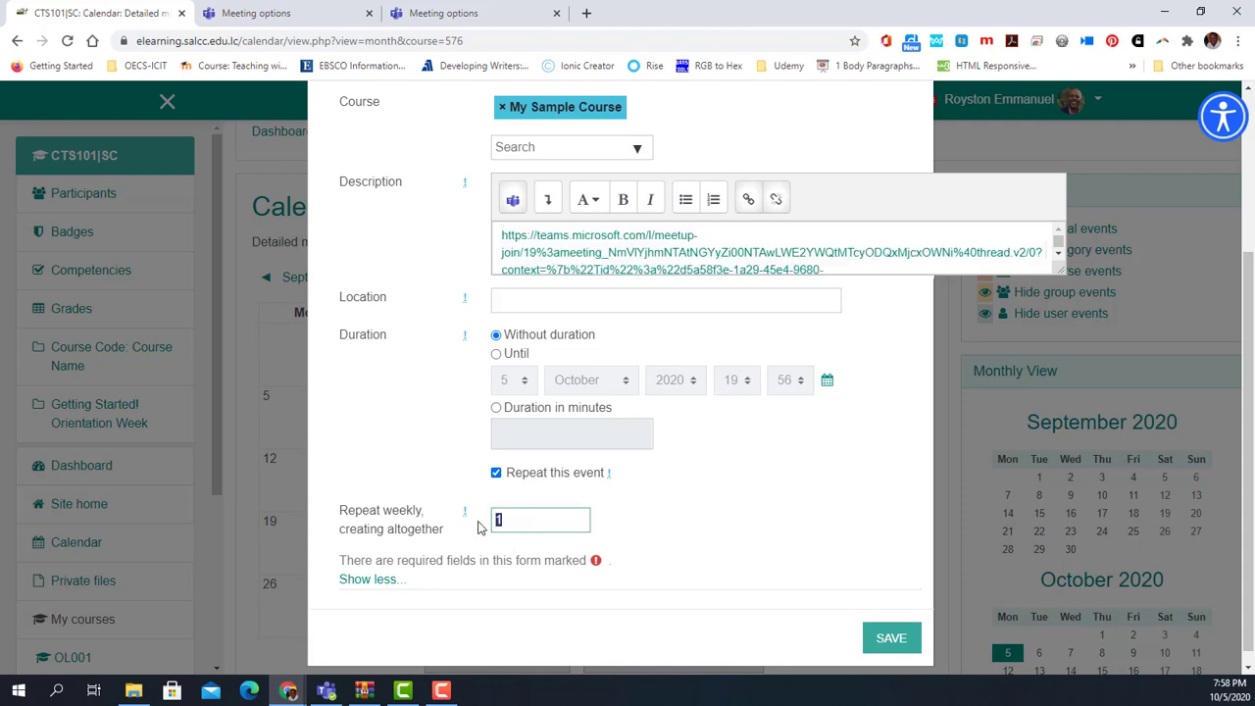
{"action": "type", "text": "4"}
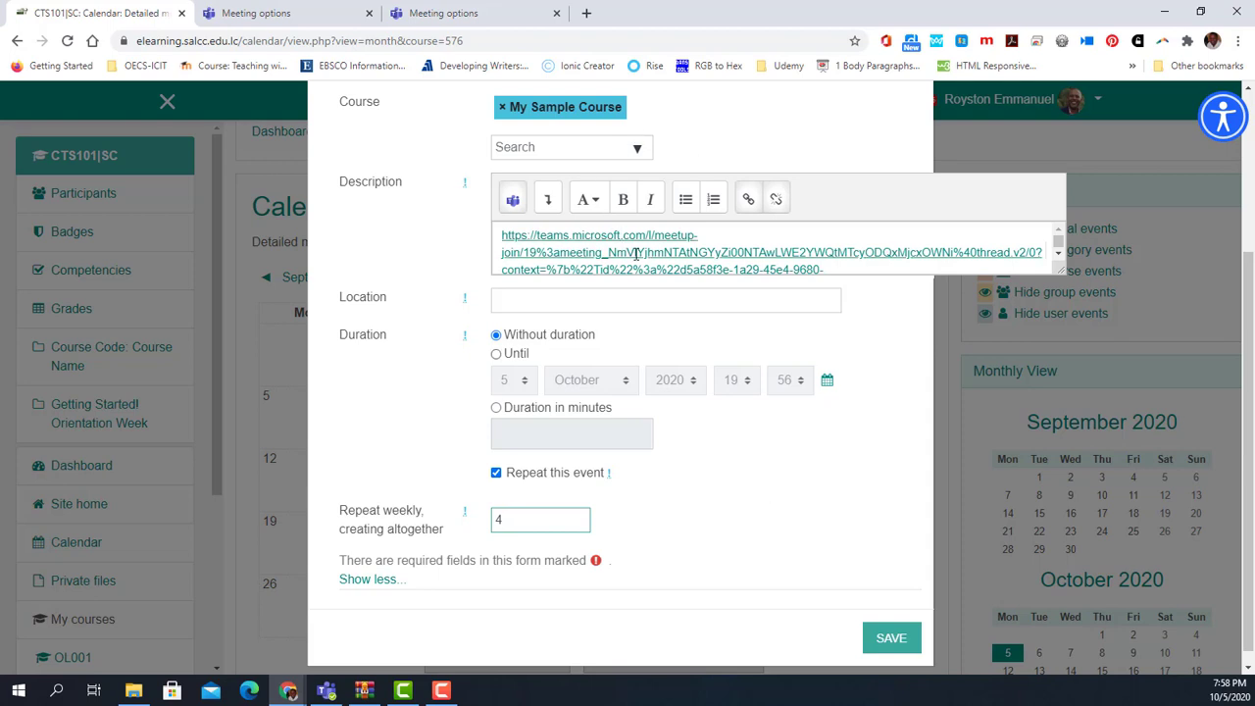
Step: Set the event start time to 20:00 and save the repeating event
{"action": "scroll", "coordinate": [591, 131], "scroll_direction": "up", "scroll_amount": 1}
{"action": "scroll", "coordinate": [686, 147], "scroll_direction": "up", "scroll_amount": 1}
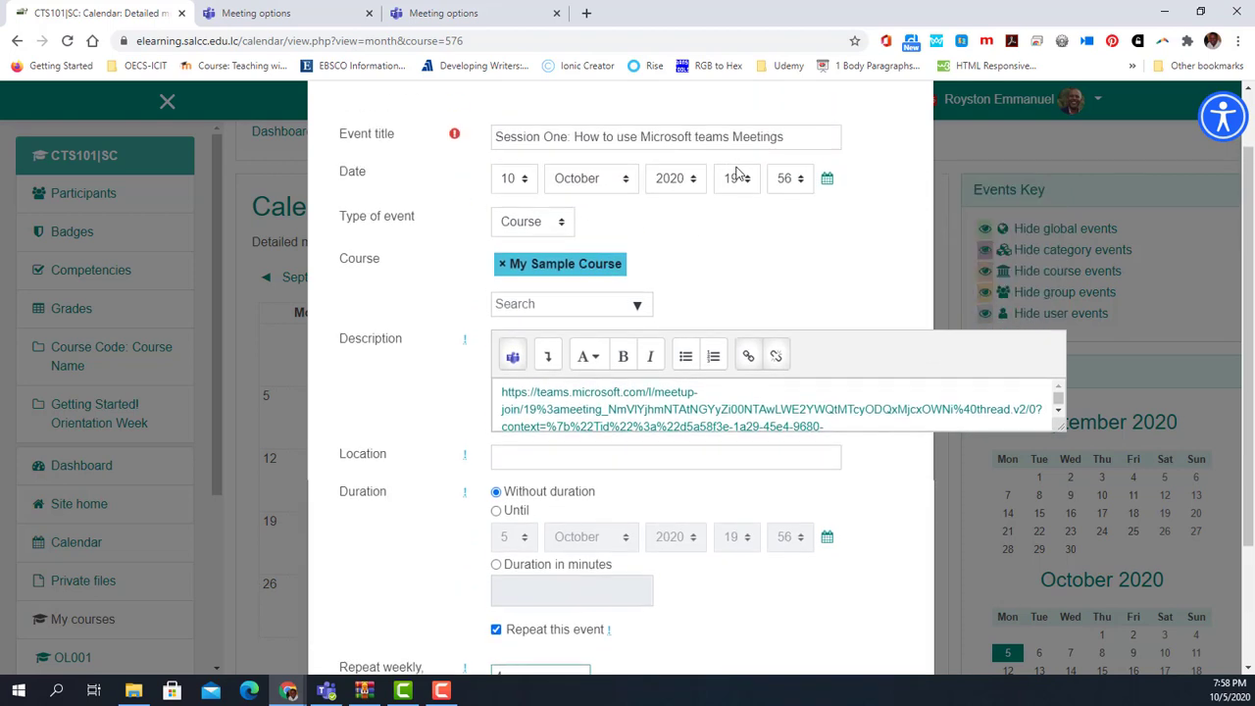
{"action": "left_click", "coordinate": [747, 181]}
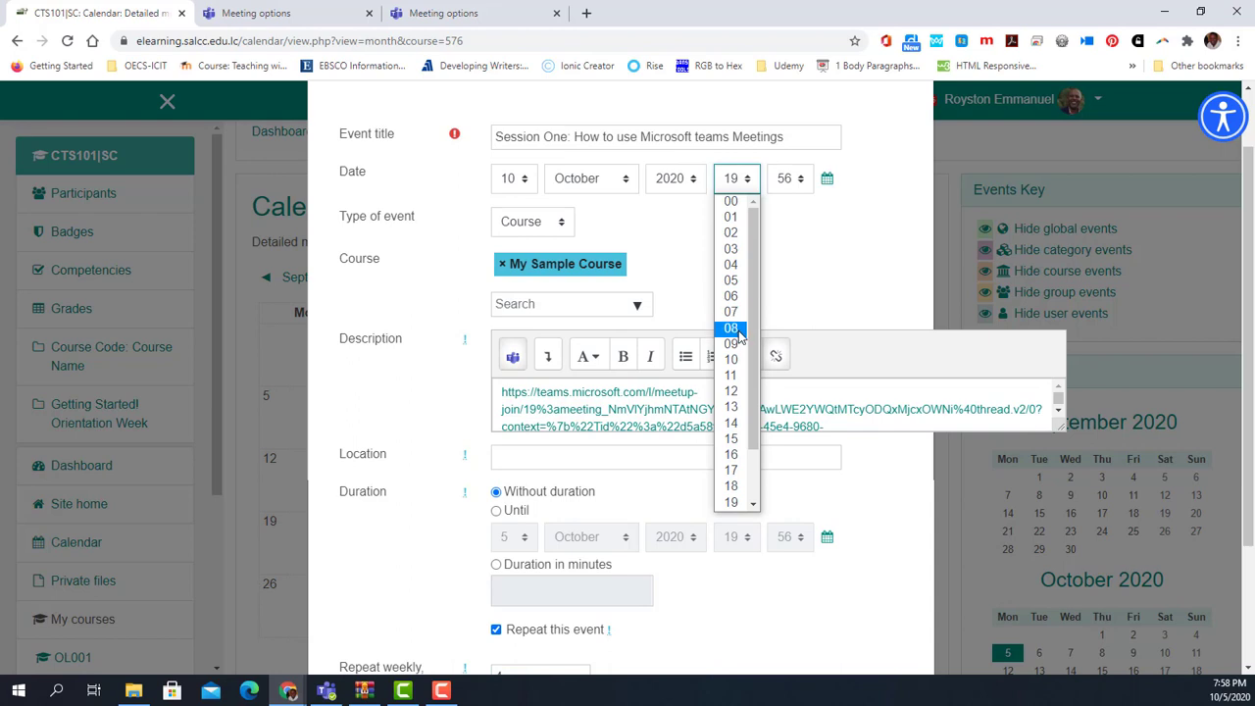
{"action": "left_click", "coordinate": [733, 328]}
{"action": "left_click", "coordinate": [747, 180]}
{"action": "left_click_drag", "start_coordinate": [752, 387], "coordinate": [723, 416]}
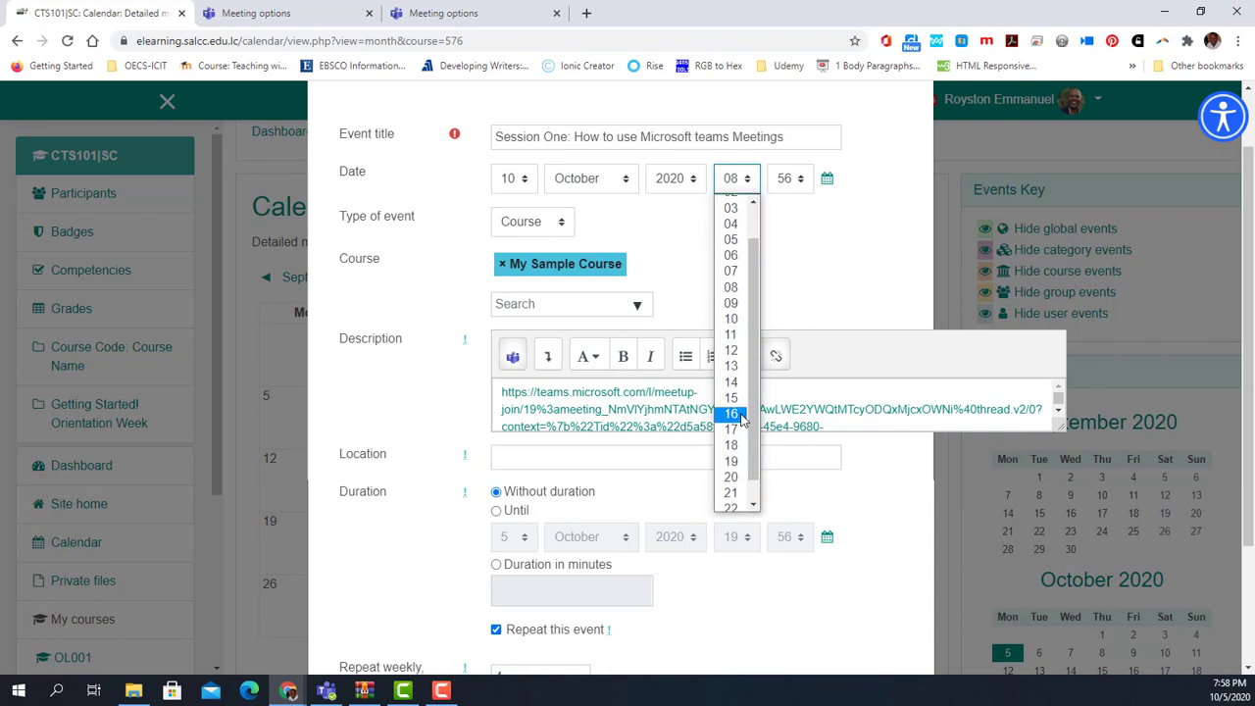
{"action": "left_click", "coordinate": [731, 478]}
{"action": "left_click", "coordinate": [799, 180]}
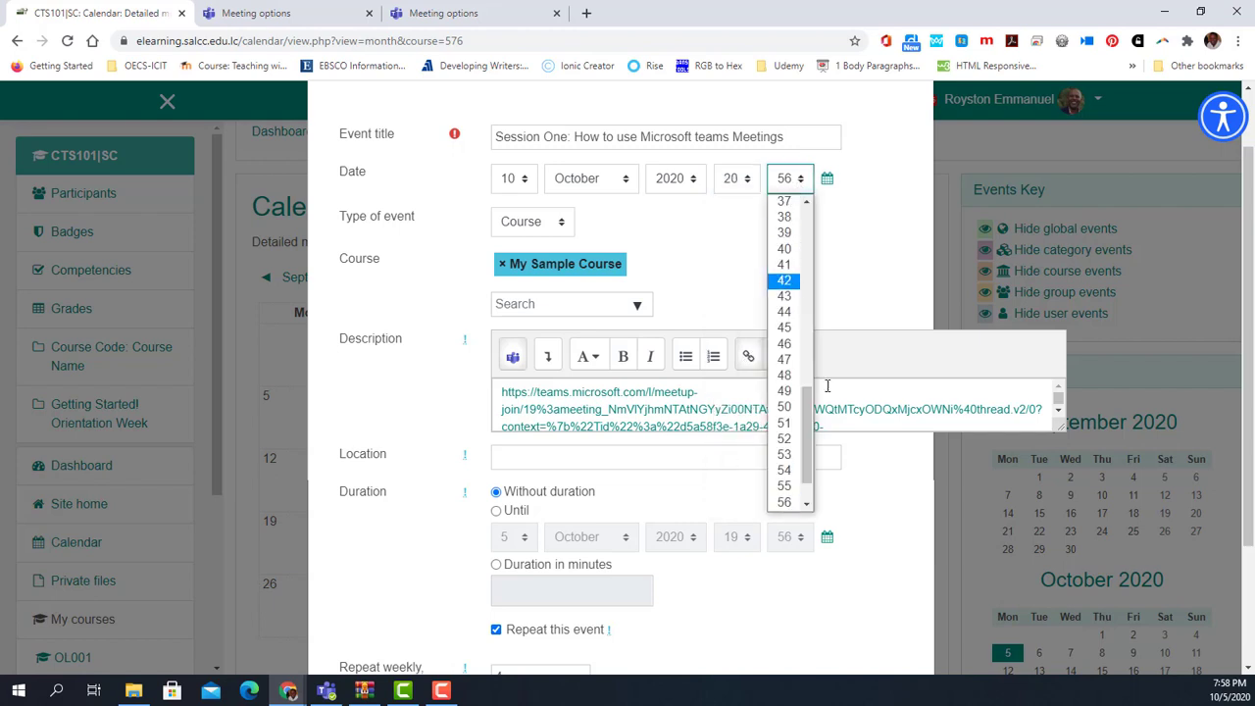
{"action": "scroll", "coordinate": [795, 285], "scroll_direction": "up", "scroll_amount": 10}
{"action": "left_click", "coordinate": [796, 205]}
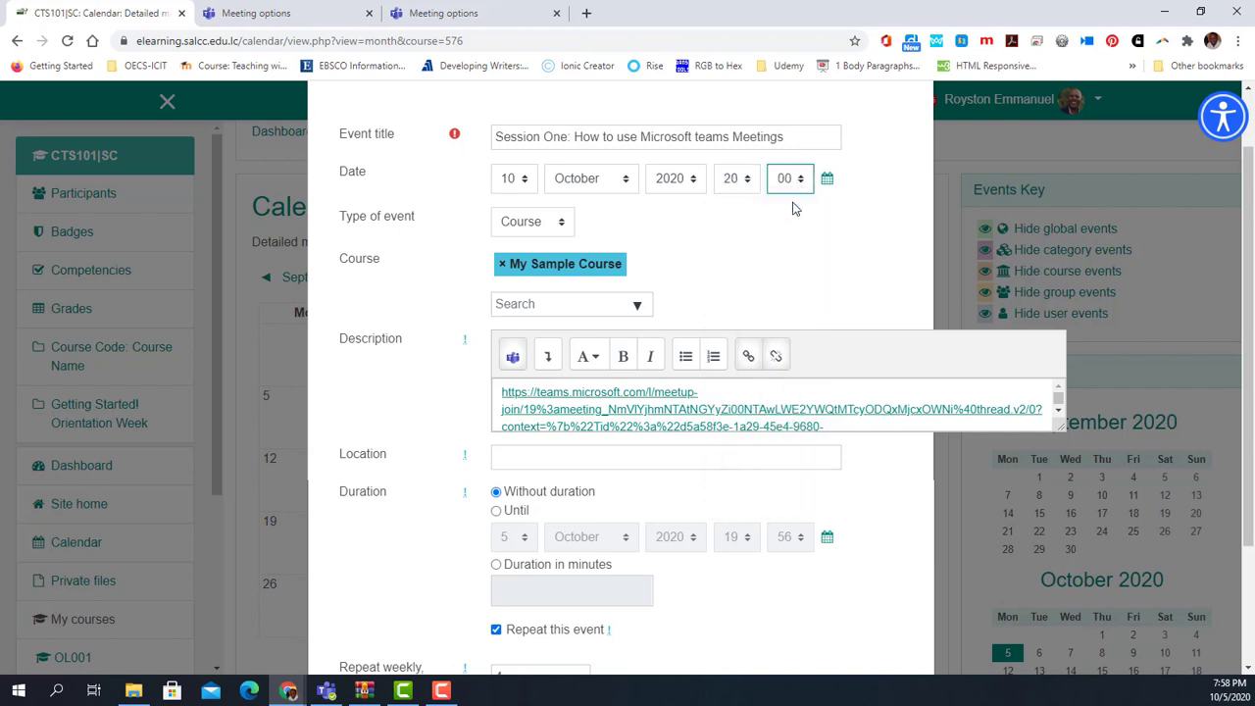
{"action": "scroll", "coordinate": [768, 278], "scroll_direction": "down", "scroll_amount": 1}
{"action": "scroll", "coordinate": [770, 284], "scroll_direction": "down", "scroll_amount": 2}
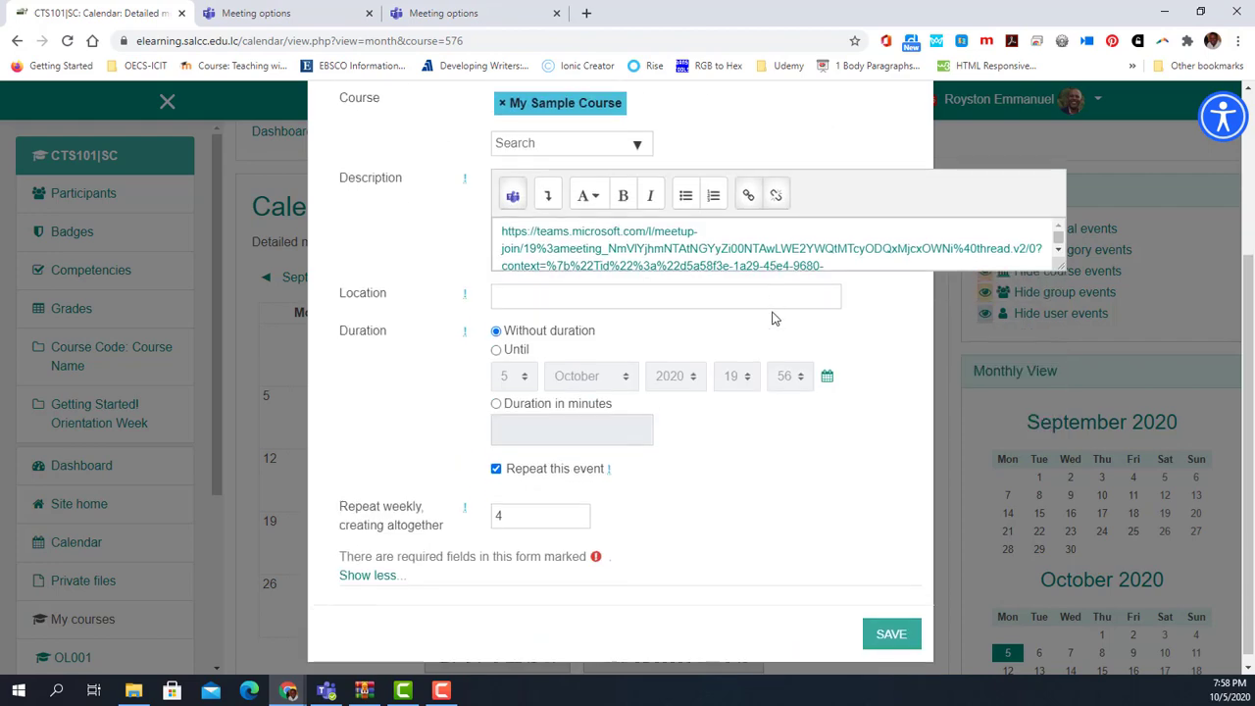
{"action": "left_click", "coordinate": [889, 625]}
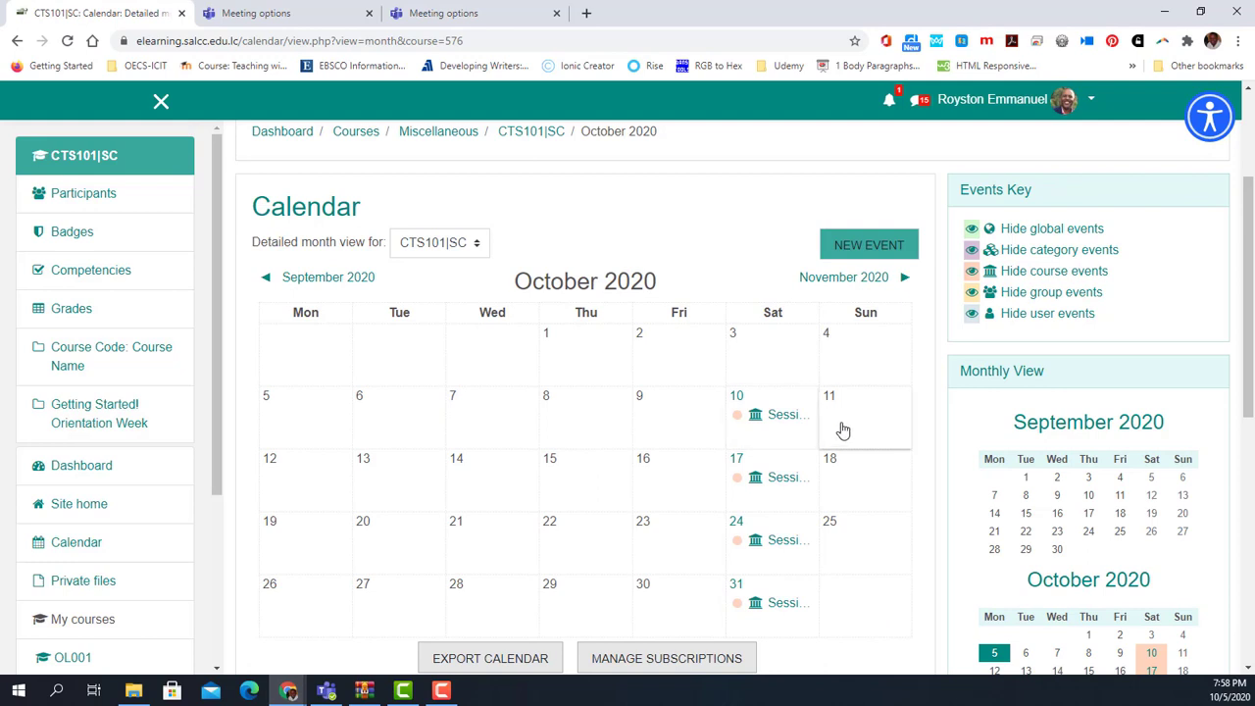
Step: Return to the My Sample Course page and scroll to its Upcoming Events block
{"action": "scroll", "coordinate": [912, 393], "scroll_direction": "down", "scroll_amount": 1}
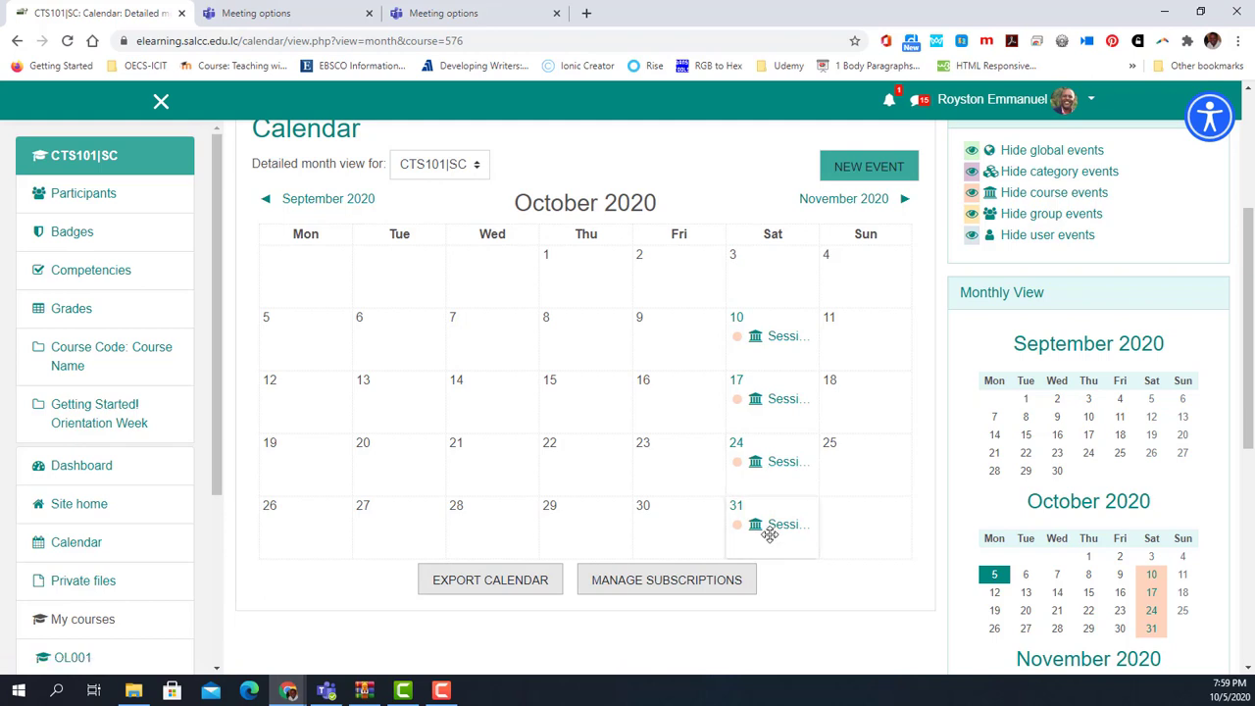
{"action": "left_click", "coordinate": [120, 164]}
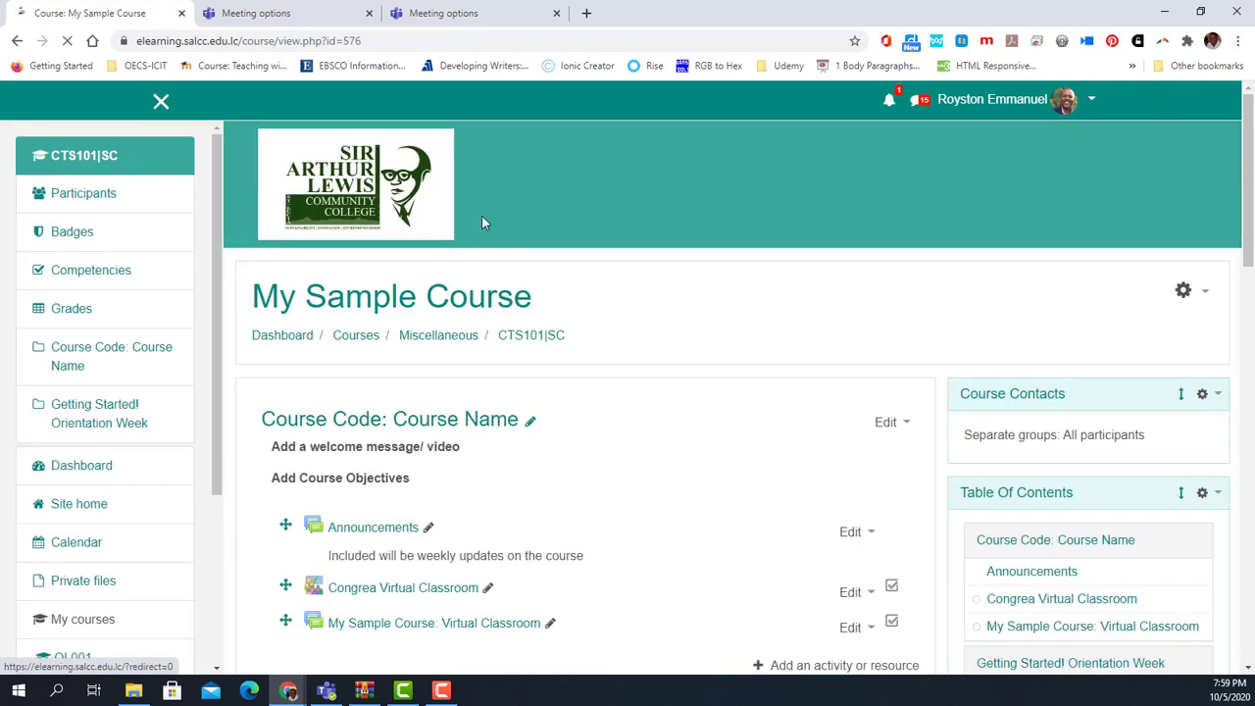
{"action": "scroll", "coordinate": [775, 277], "scroll_direction": "down", "scroll_amount": 15}
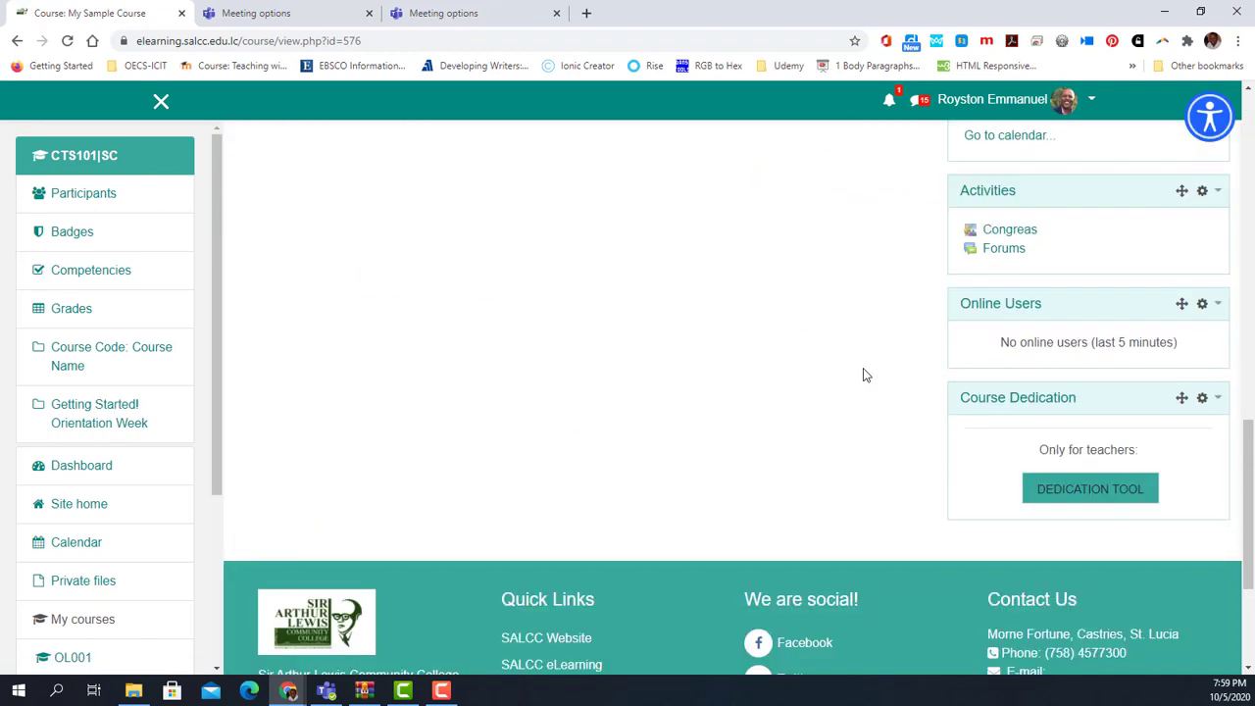
{"action": "scroll", "coordinate": [1031, 364], "scroll_direction": "up", "scroll_amount": 5}
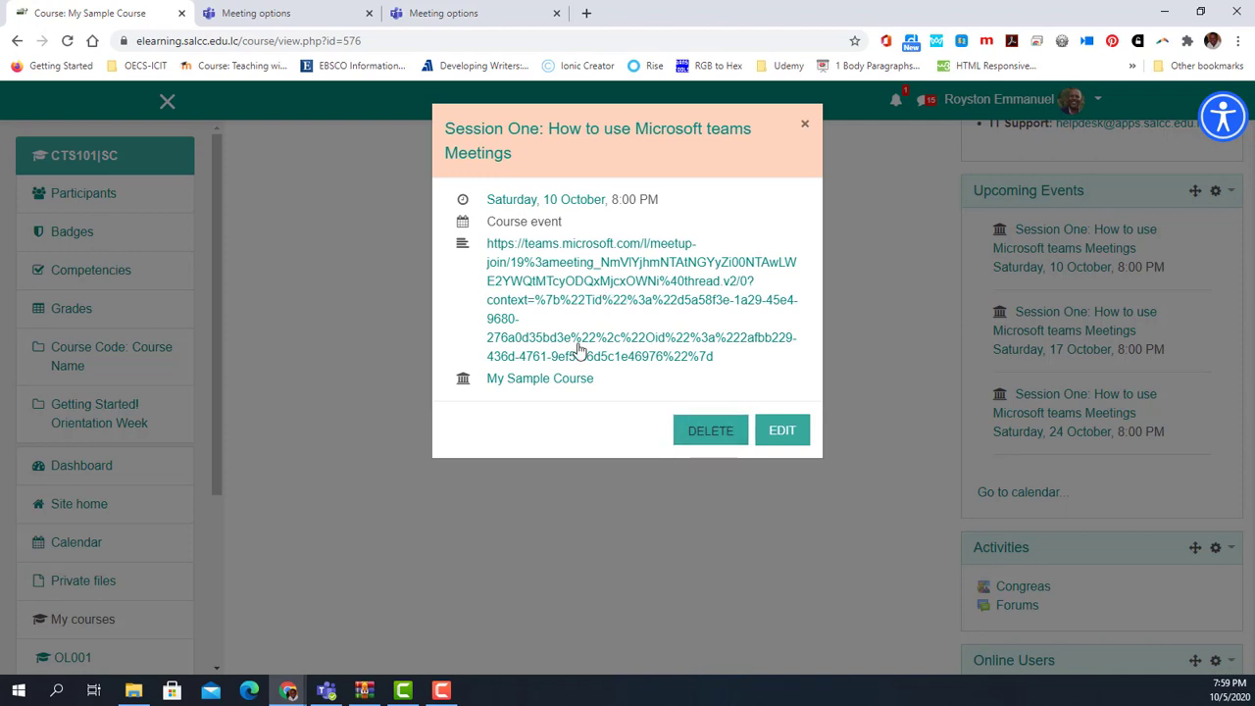
Step: Close the event details and switch the course role to Student
{"action": "left_click", "coordinate": [806, 129]}
{"action": "left_click", "coordinate": [1096, 101]}
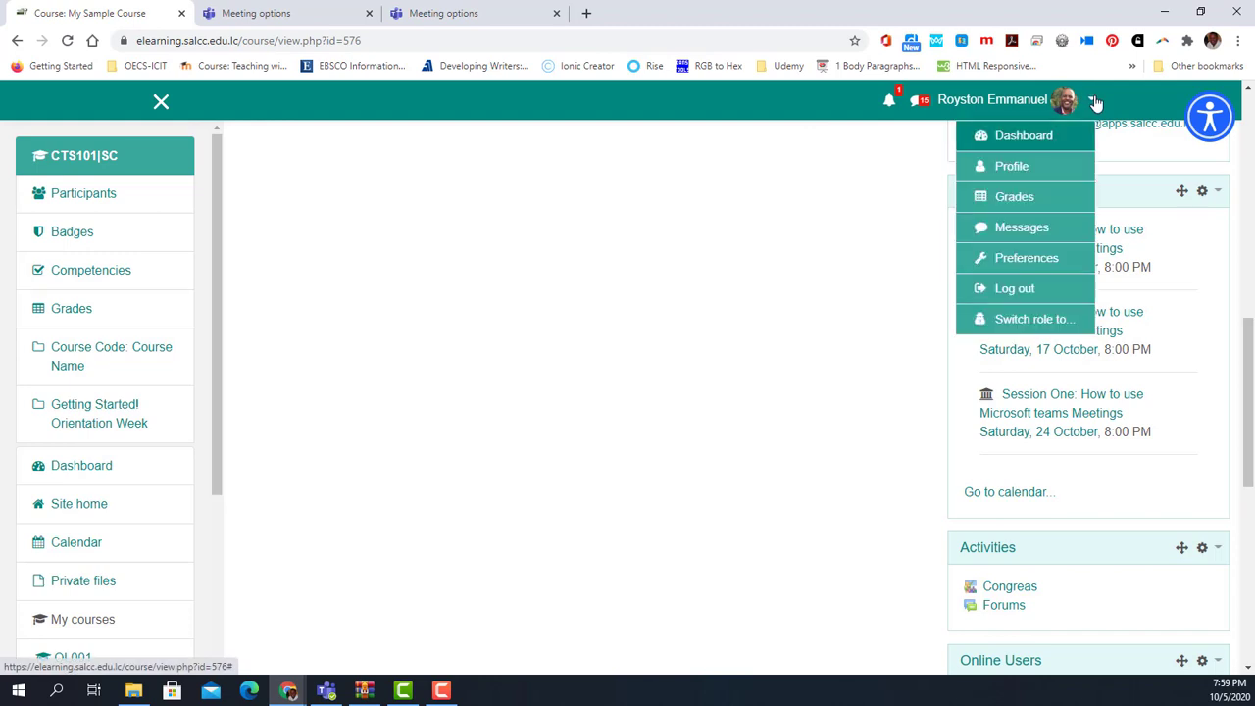
{"action": "left_click", "coordinate": [1028, 319]}
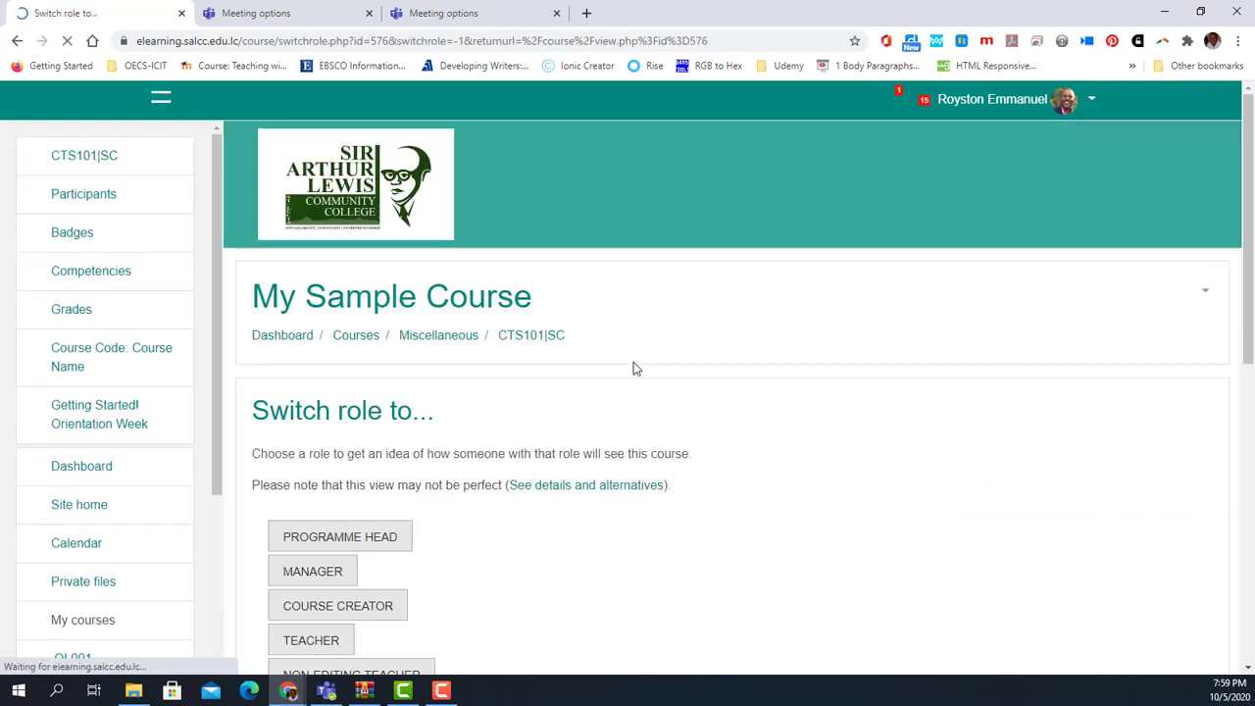
{"action": "scroll", "coordinate": [383, 572], "scroll_direction": "down", "scroll_amount": 2}
{"action": "left_click", "coordinate": [337, 475]}
Step: Open the first upcoming session and follow its Teams meeting link
{"action": "scroll", "coordinate": [1001, 331], "scroll_direction": "down", "scroll_amount": 5}
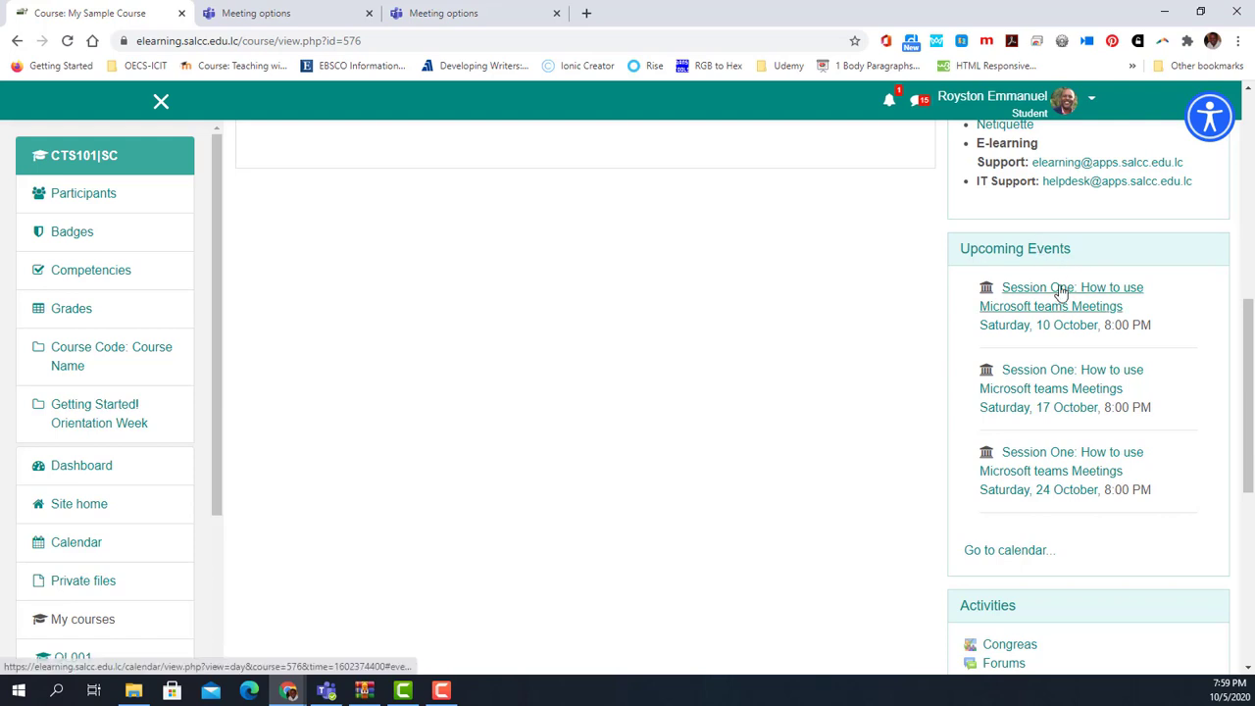
{"action": "left_click", "coordinate": [1003, 309]}
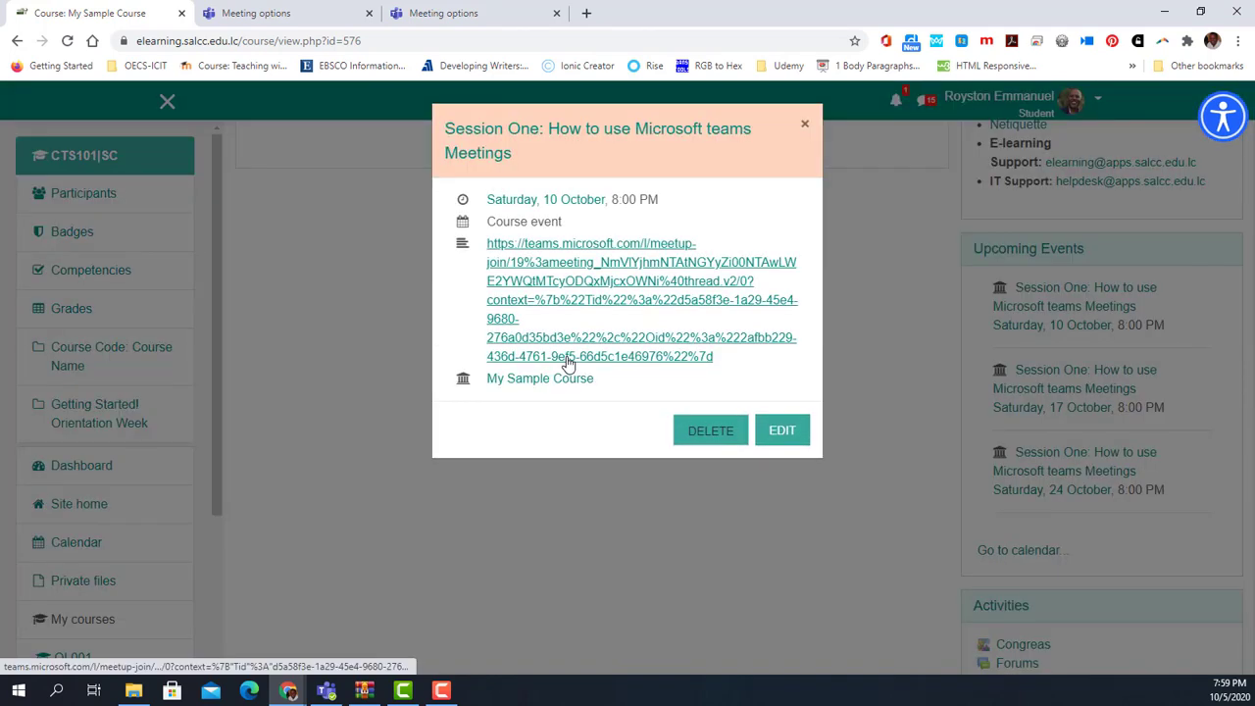
{"action": "left_click", "coordinate": [586, 249]}
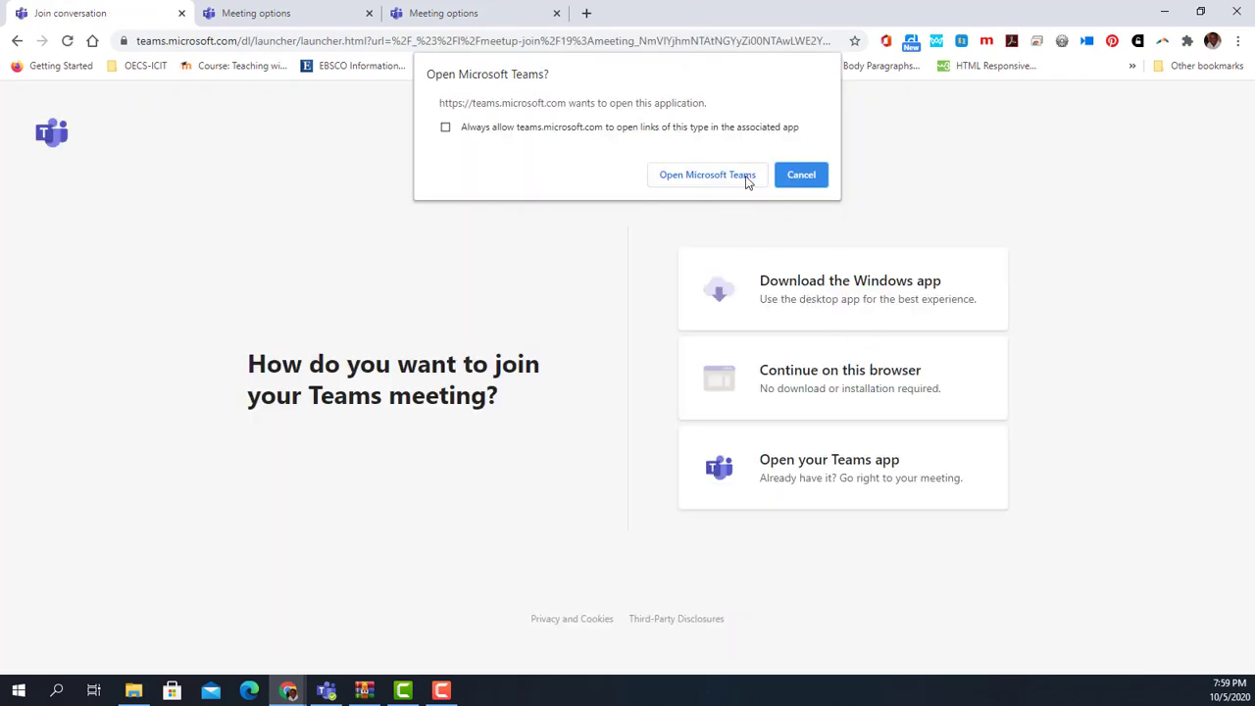
Step: Cancel the Open Microsoft Teams? prompt and go back to the course page
{"action": "left_click", "coordinate": [803, 177]}
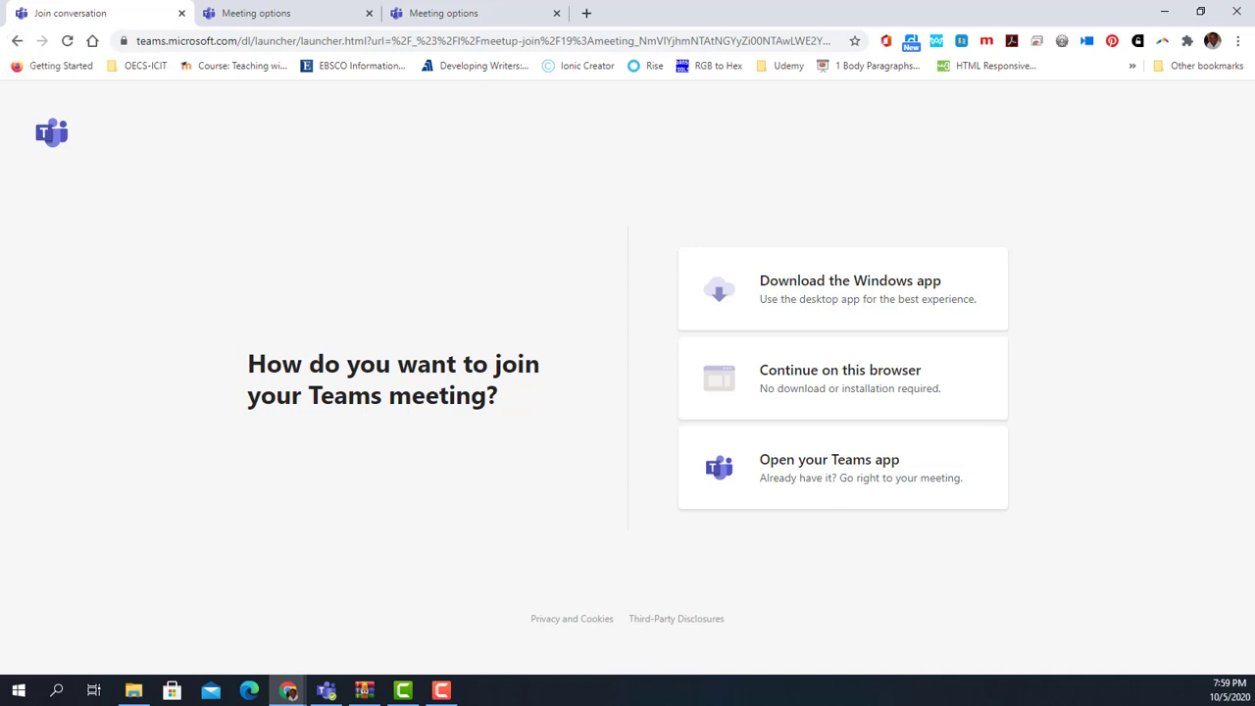
{"action": "key", "text": "alt+Left"}
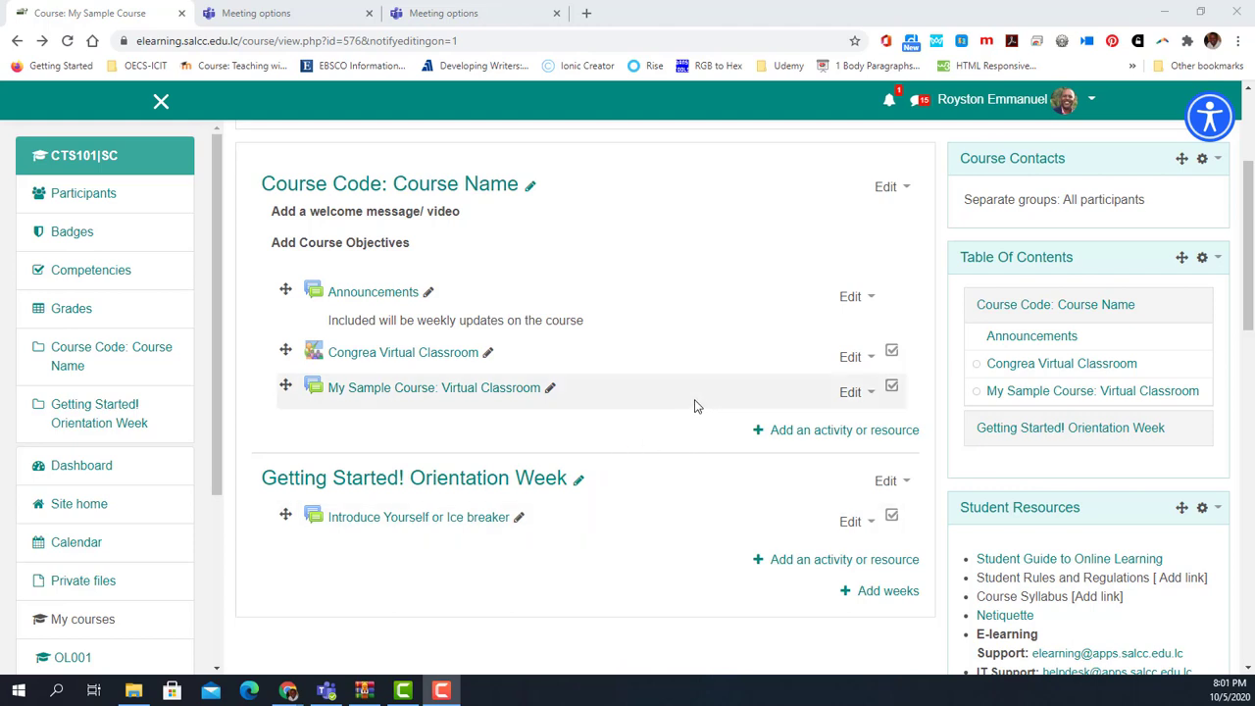
Step: Add a URL resource to the Course Code: Course Name section
{"action": "left_click", "coordinate": [802, 430]}
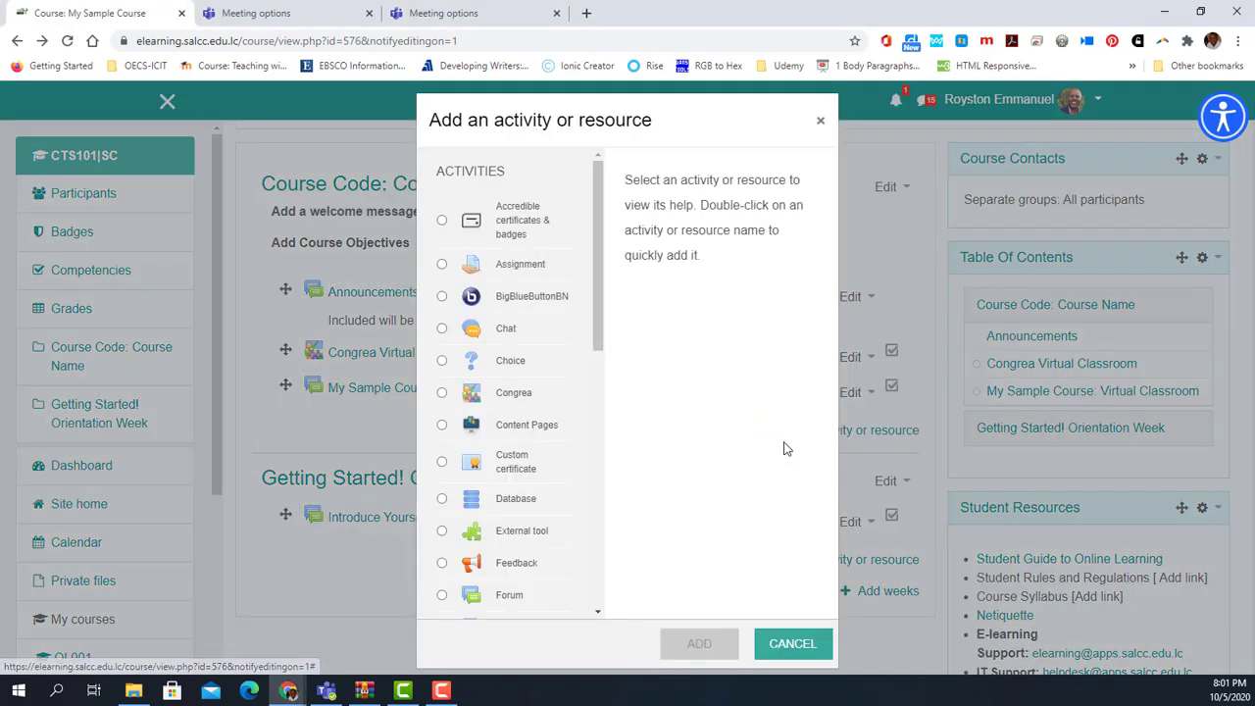
{"action": "scroll", "coordinate": [547, 316], "scroll_direction": "down", "scroll_amount": 3}
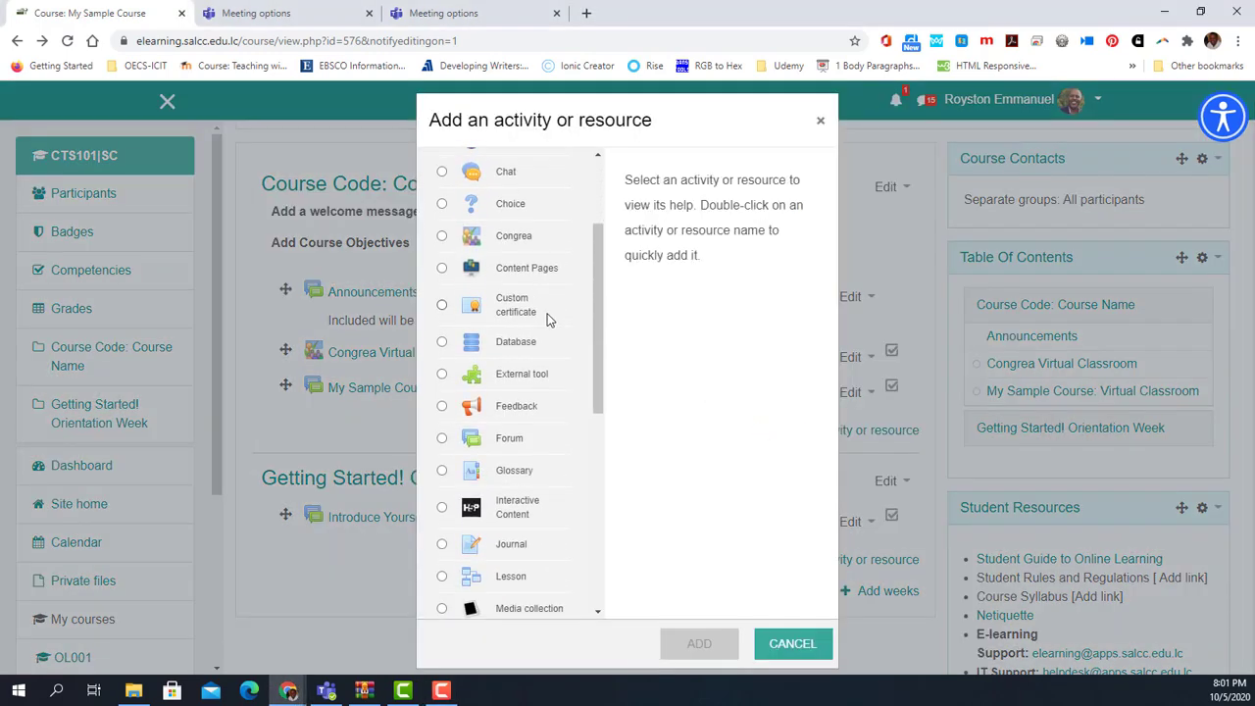
{"action": "scroll", "coordinate": [547, 315], "scroll_direction": "down", "scroll_amount": 3}
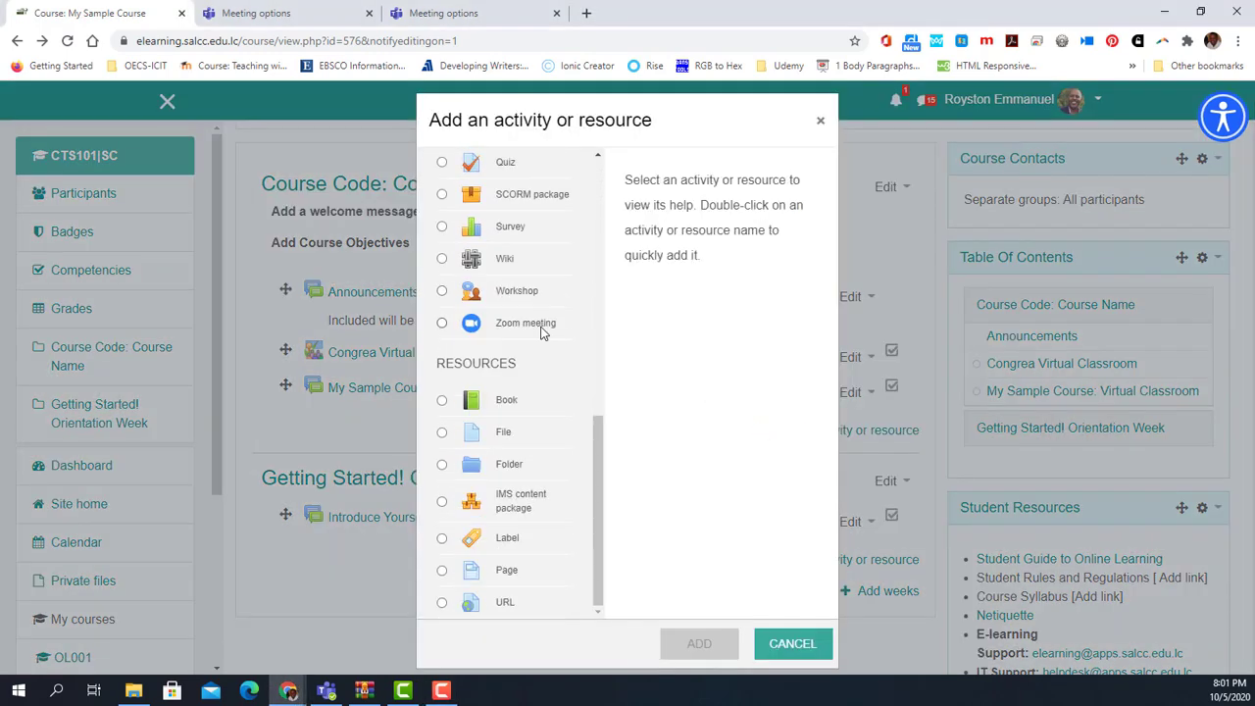
{"action": "left_click", "coordinate": [503, 603]}
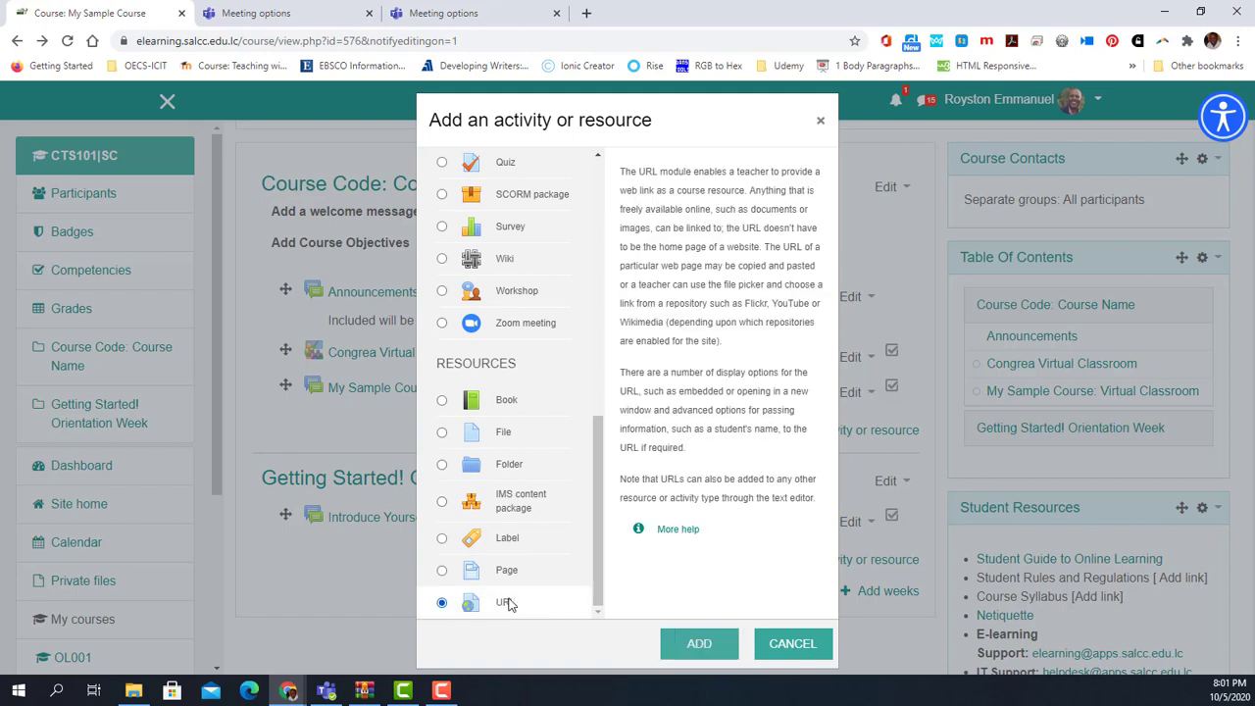
{"action": "left_click", "coordinate": [699, 644]}
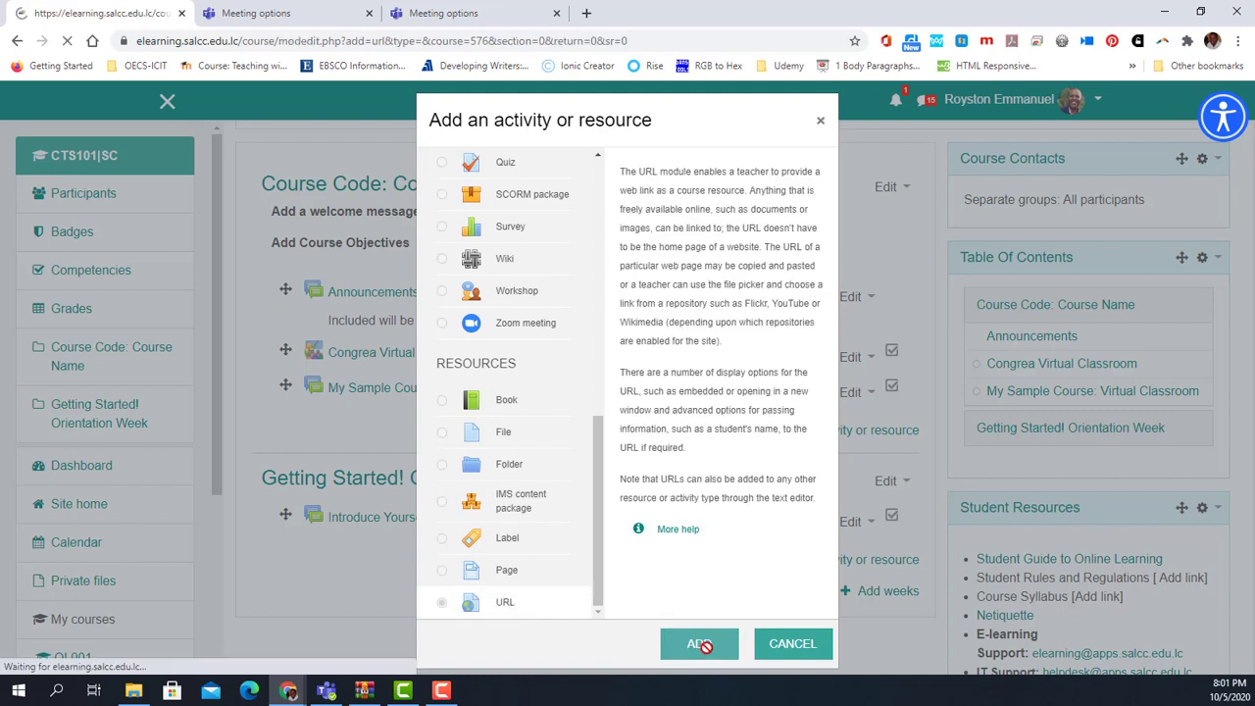
{"action": "scroll", "coordinate": [677, 529], "scroll_direction": "down", "scroll_amount": 1}
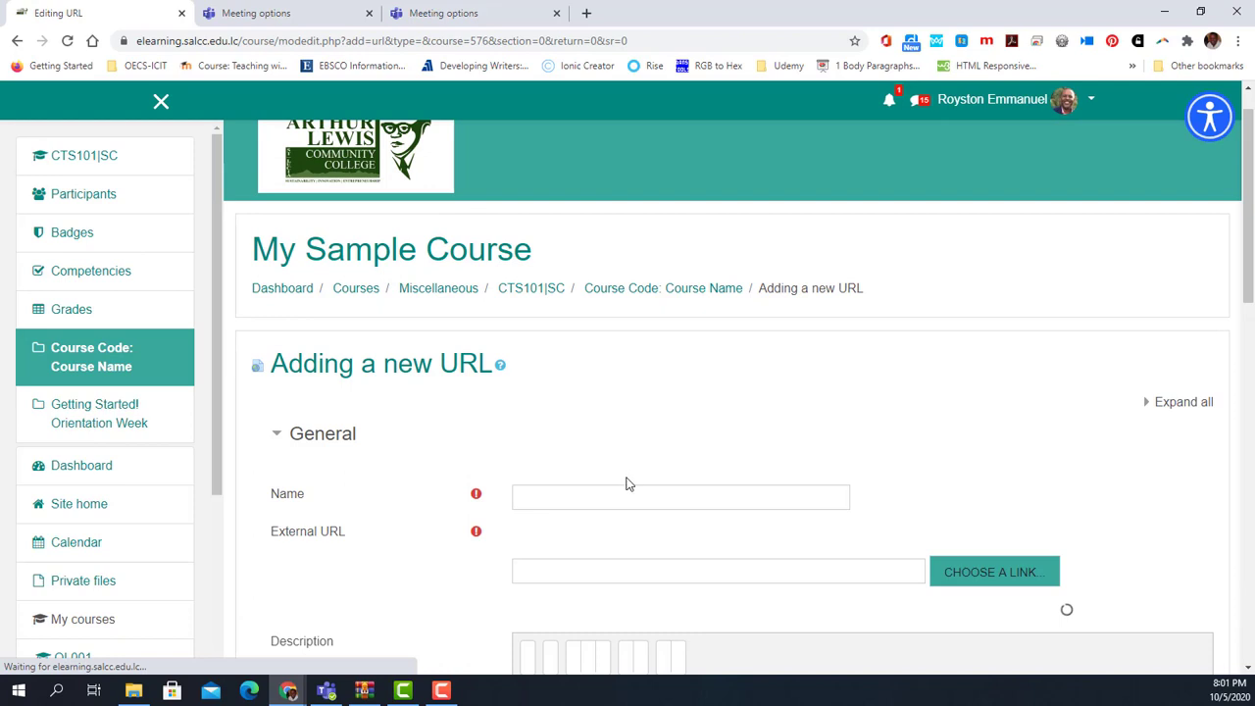
Step: Enter 'Virtual Classroom' as the URL resource name, leaving External URL blank
{"action": "left_click", "coordinate": [629, 493]}
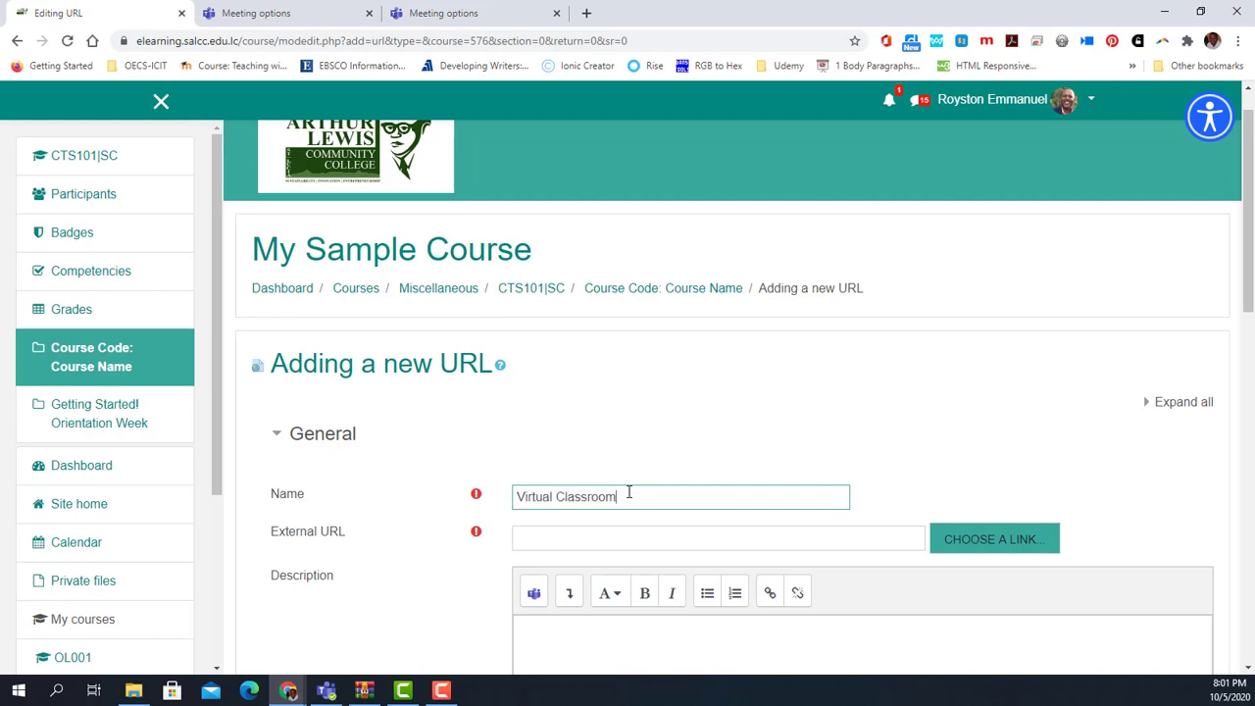
{"action": "scroll", "coordinate": [686, 441], "scroll_direction": "down", "scroll_amount": 3}
{"action": "left_click", "coordinate": [631, 379]}
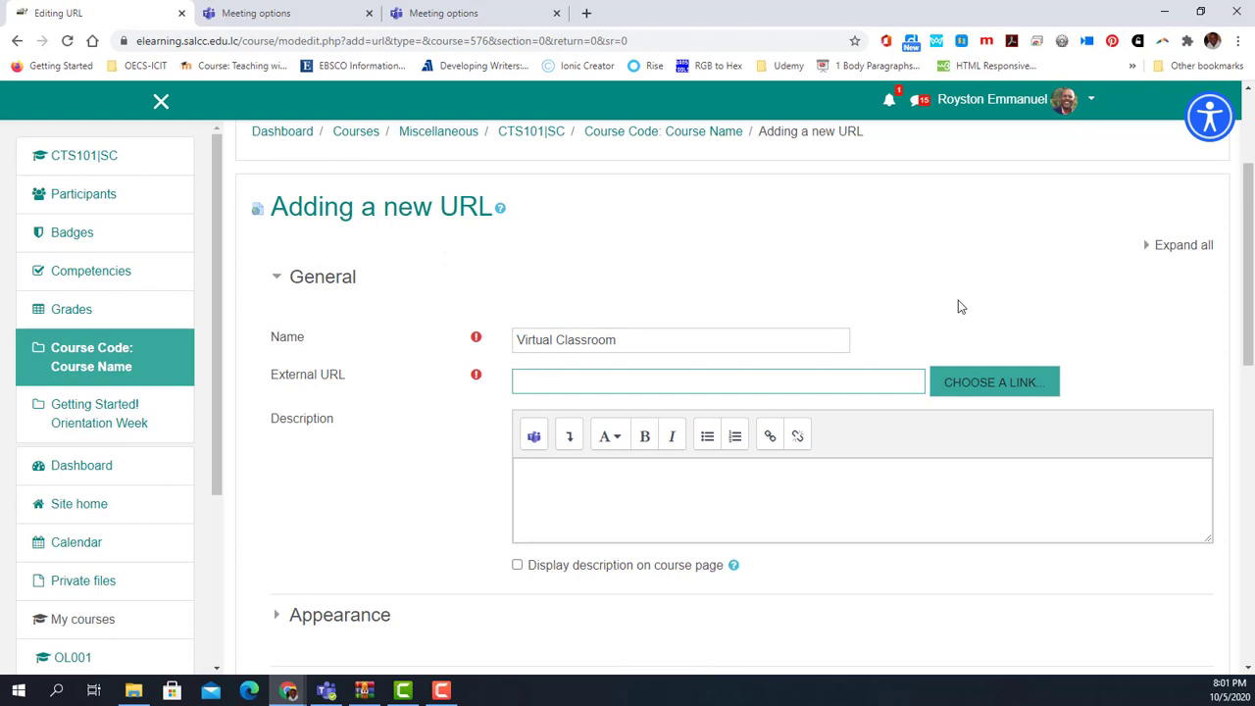
{"action": "scroll", "coordinate": [961, 307], "scroll_direction": "down", "scroll_amount": 1}
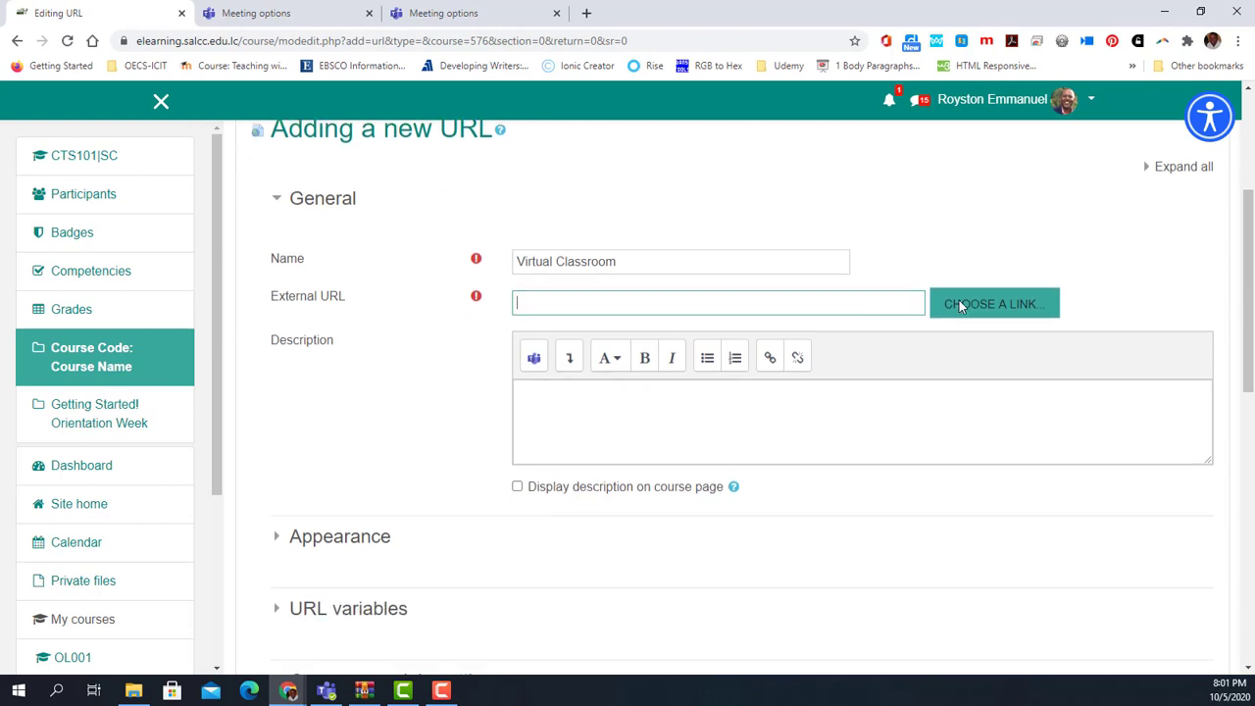
Step: Create a Teams meeting titled 'Session One' and add its link to the resource description
{"action": "left_click", "coordinate": [534, 360]}
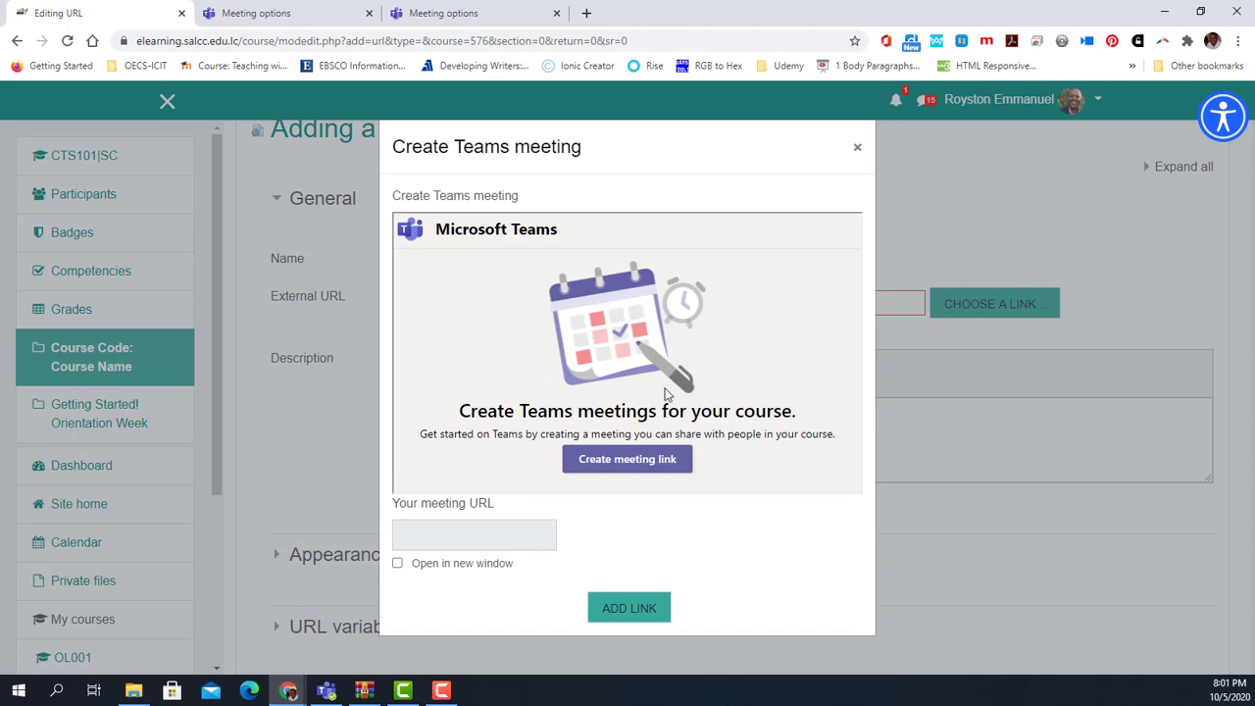
{"action": "left_click", "coordinate": [650, 465]}
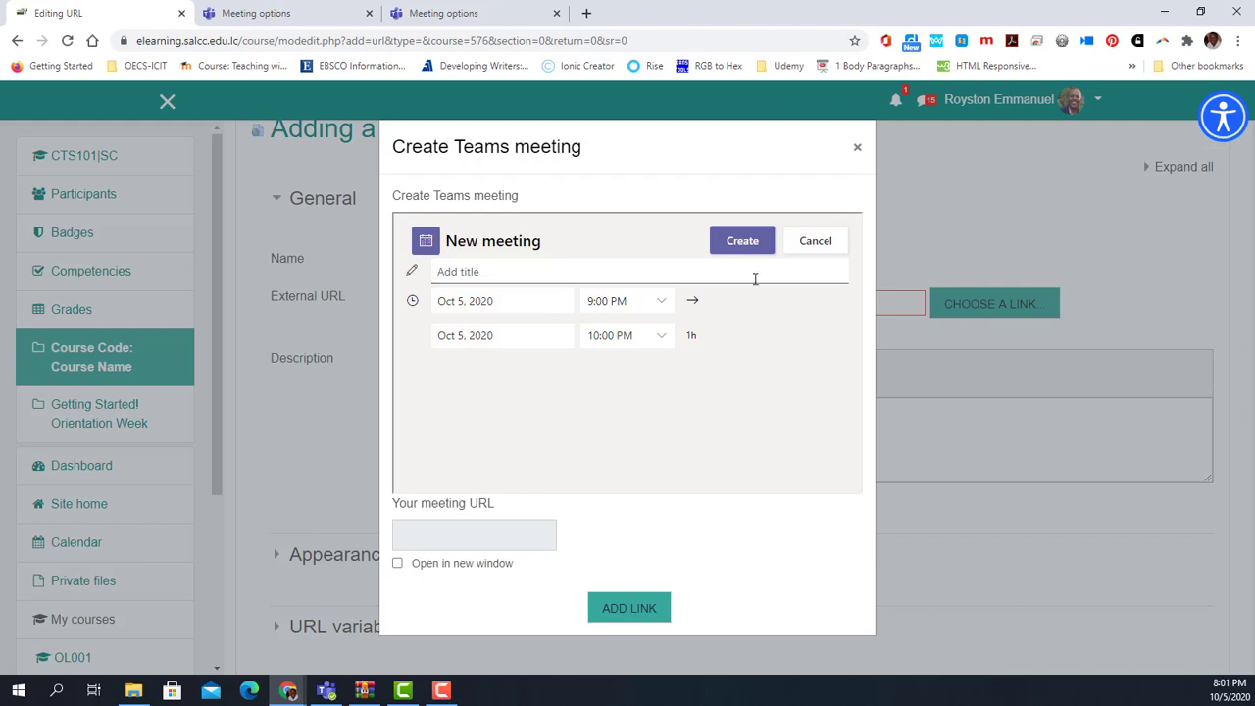
{"action": "left_click", "coordinate": [512, 269]}
{"action": "type", "text": "Session One"}
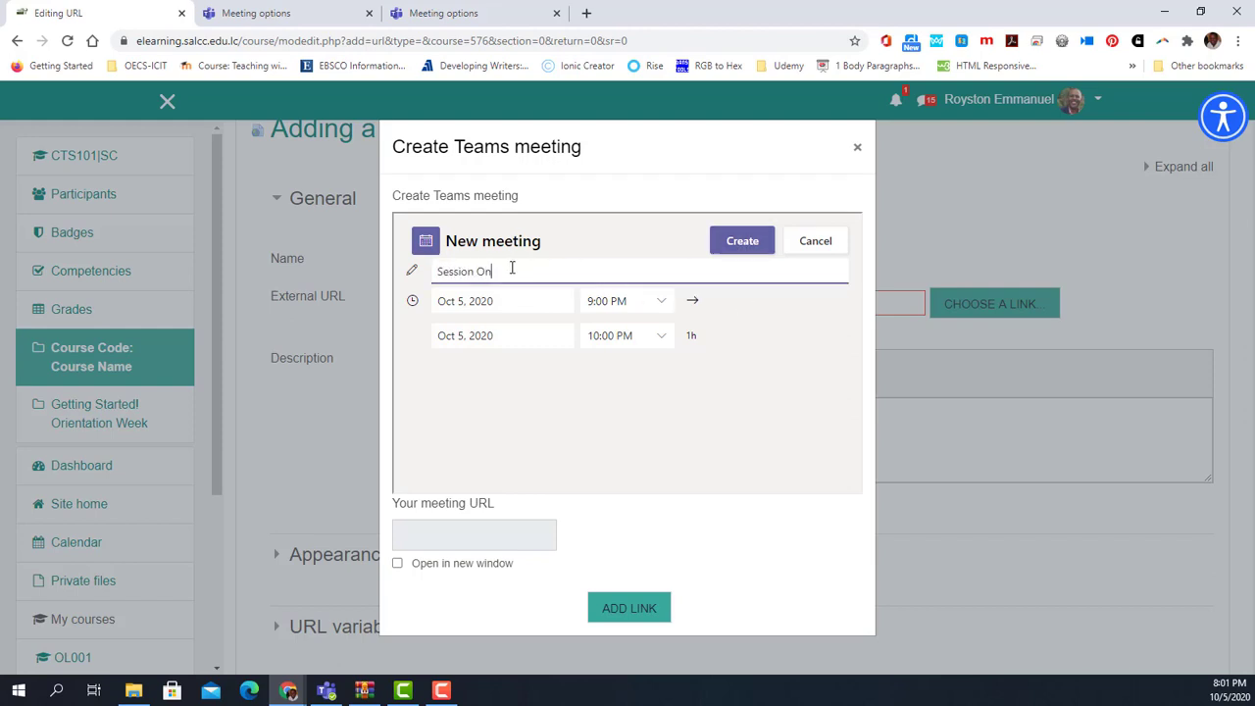
{"action": "left_click", "coordinate": [744, 243]}
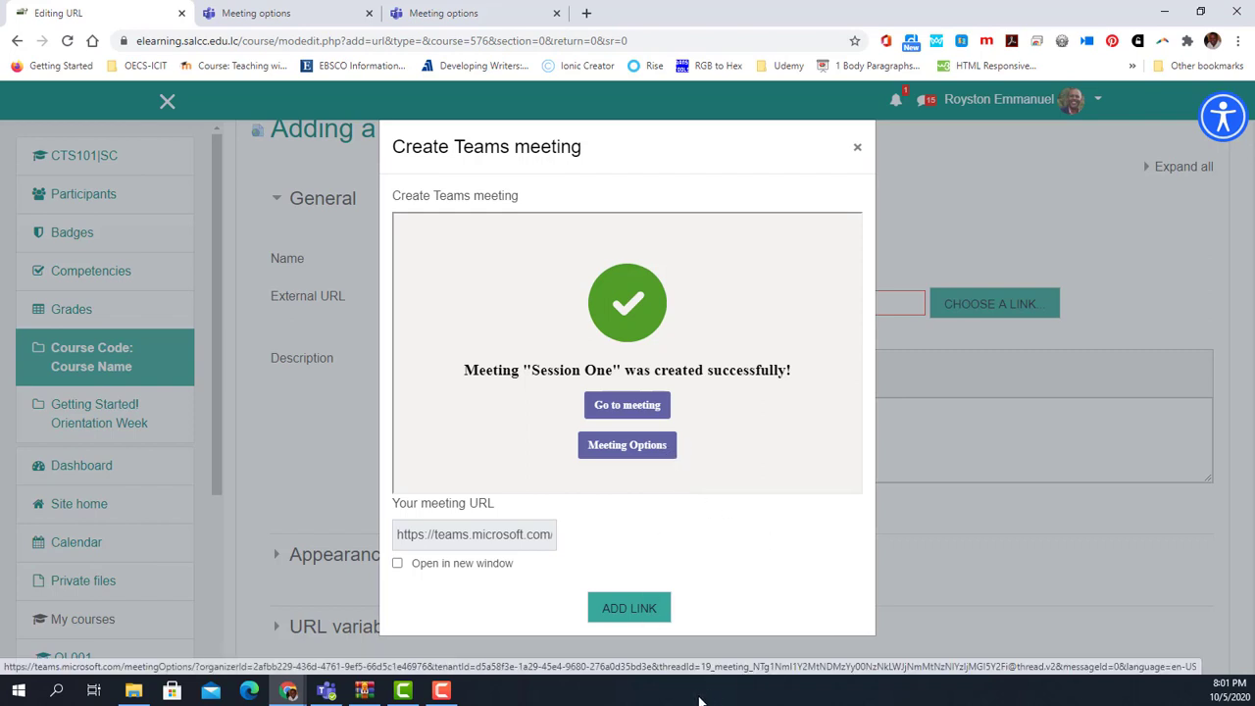
{"action": "left_click", "coordinate": [639, 608]}
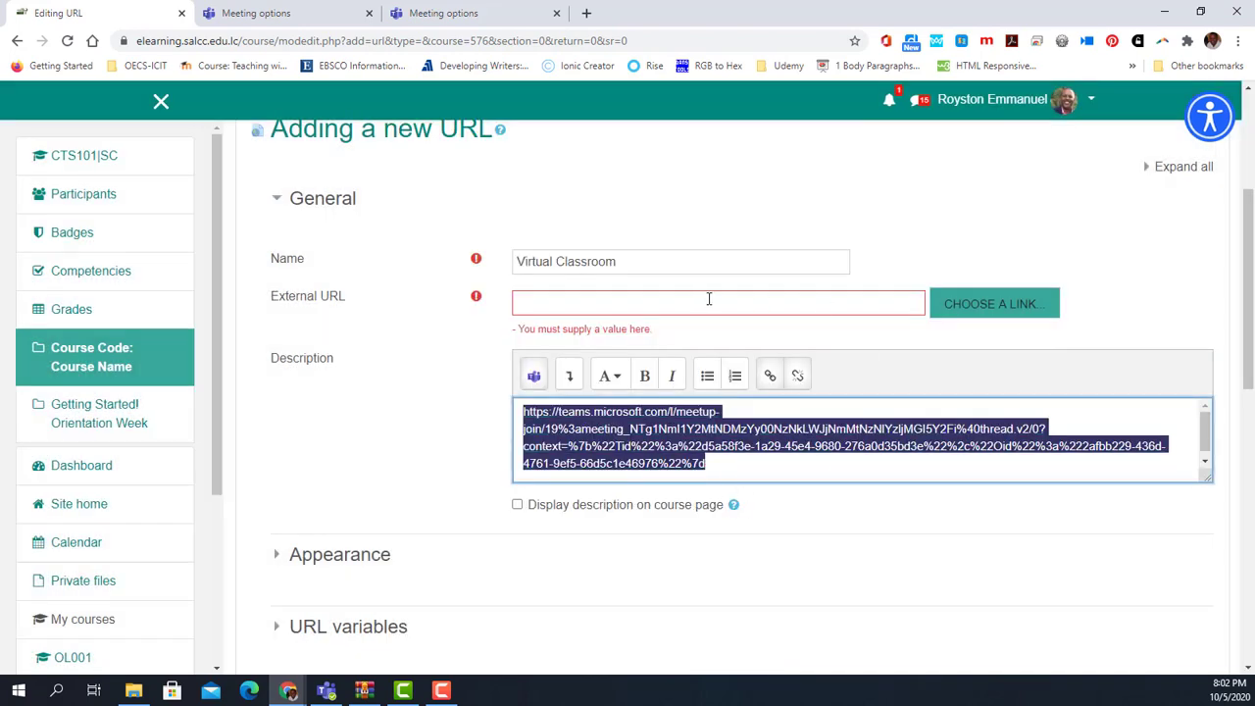
Step: Copy the Teams meeting link from the Description into External URL, then save and return to the course
{"action": "right_click", "coordinate": [645, 450]}
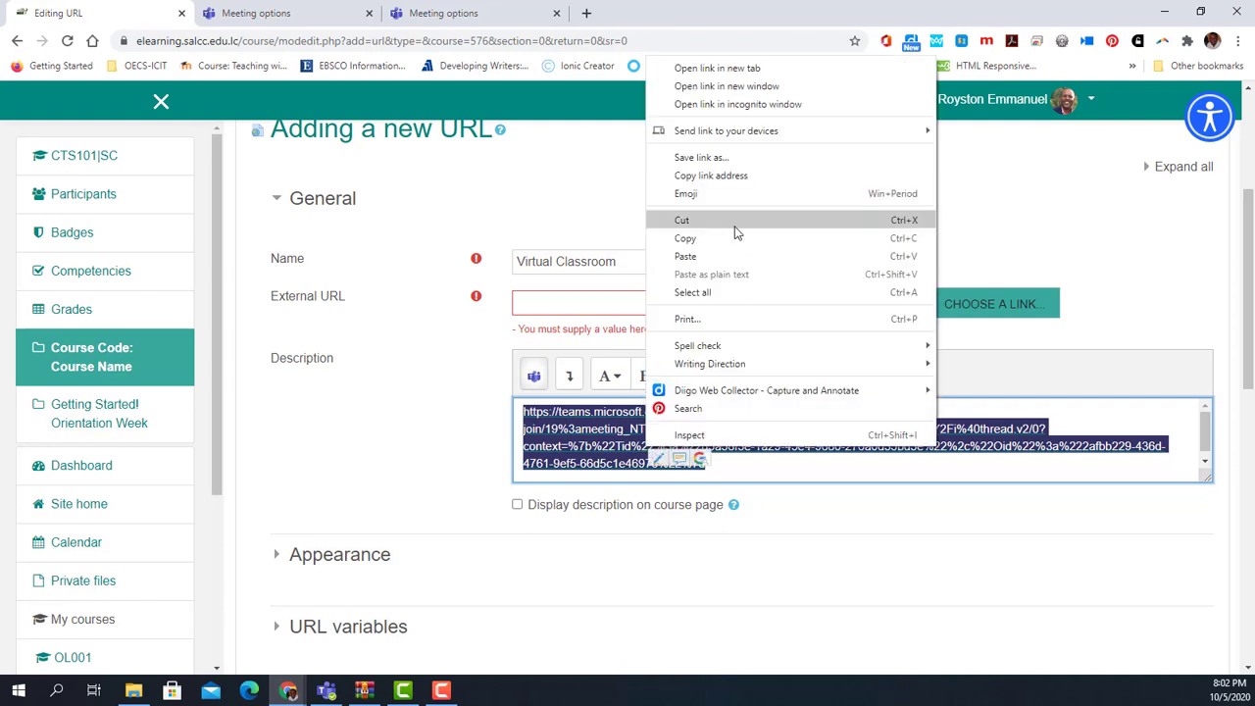
{"action": "left_click", "coordinate": [729, 238]}
{"action": "left_click", "coordinate": [634, 305]}
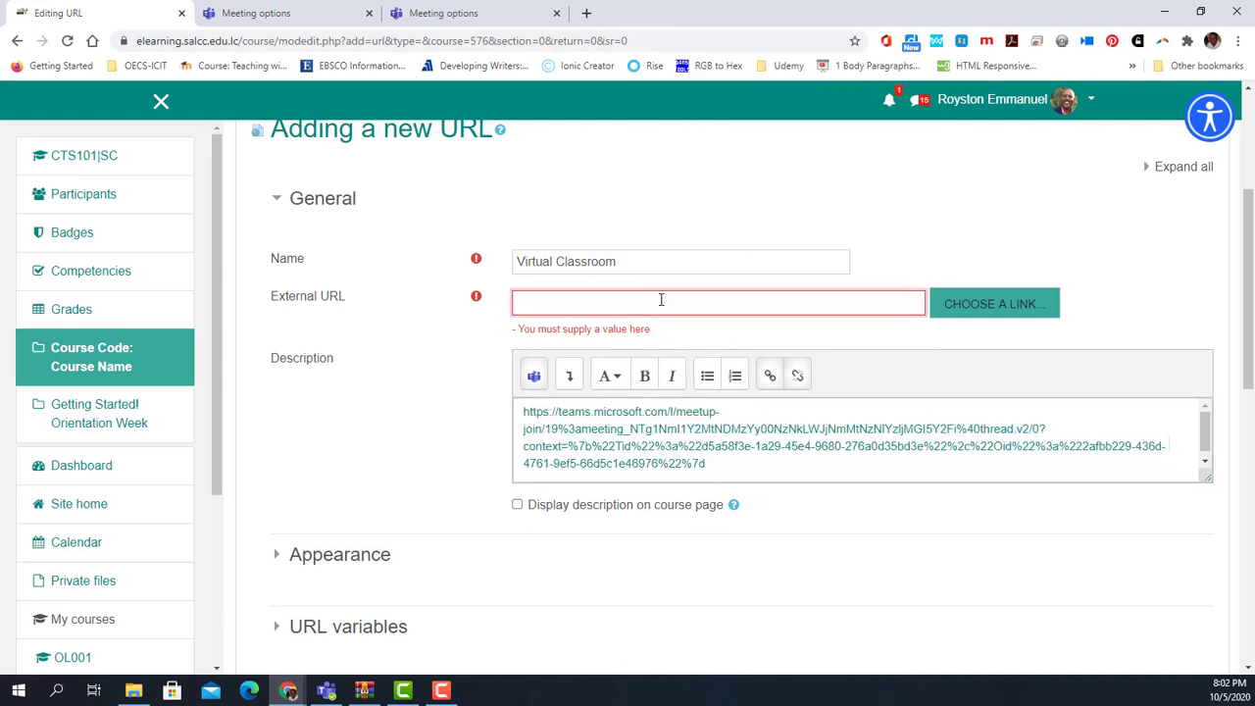
{"action": "key", "text": "ctrl+v"}
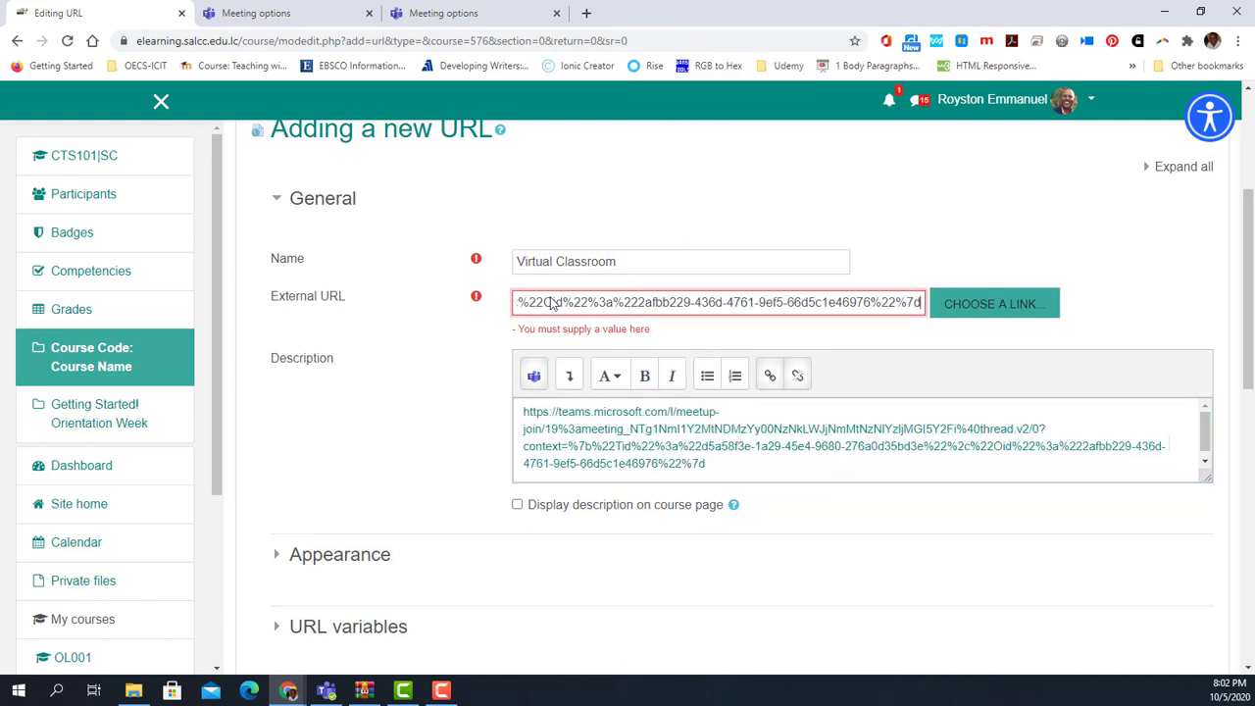
{"action": "scroll", "coordinate": [422, 387], "scroll_direction": "down", "scroll_amount": 4}
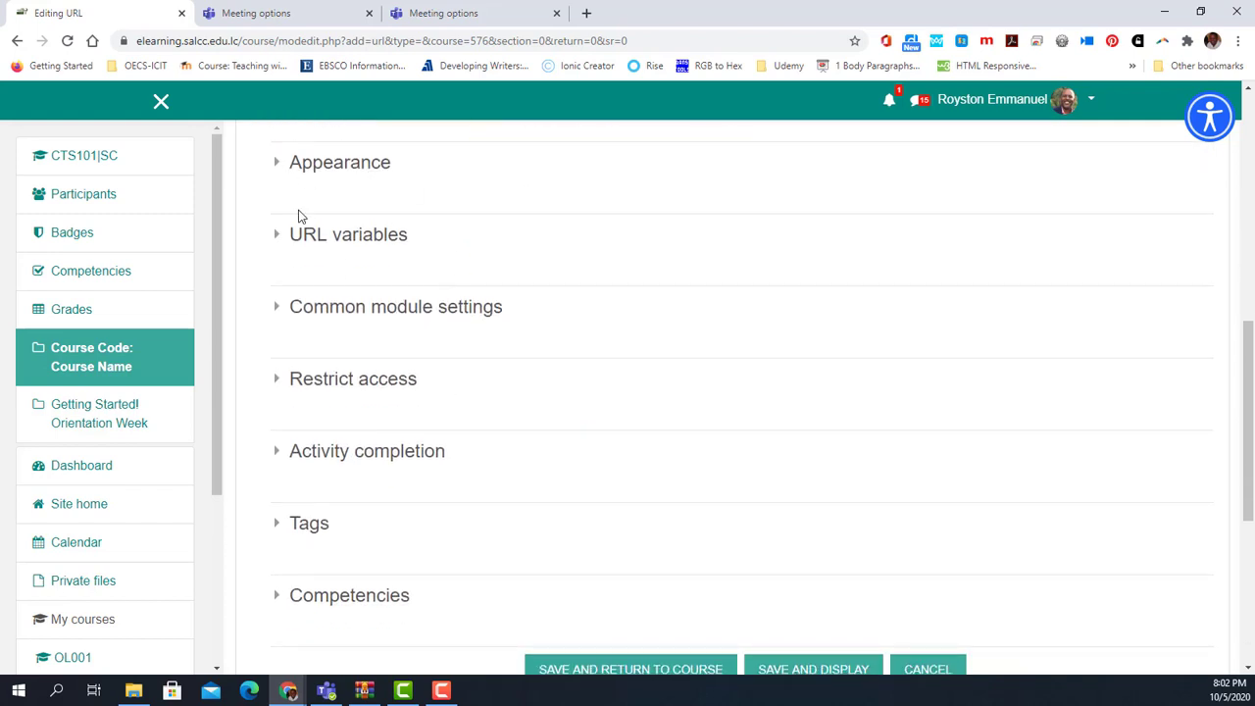
{"action": "scroll", "coordinate": [709, 359], "scroll_direction": "down", "scroll_amount": 2}
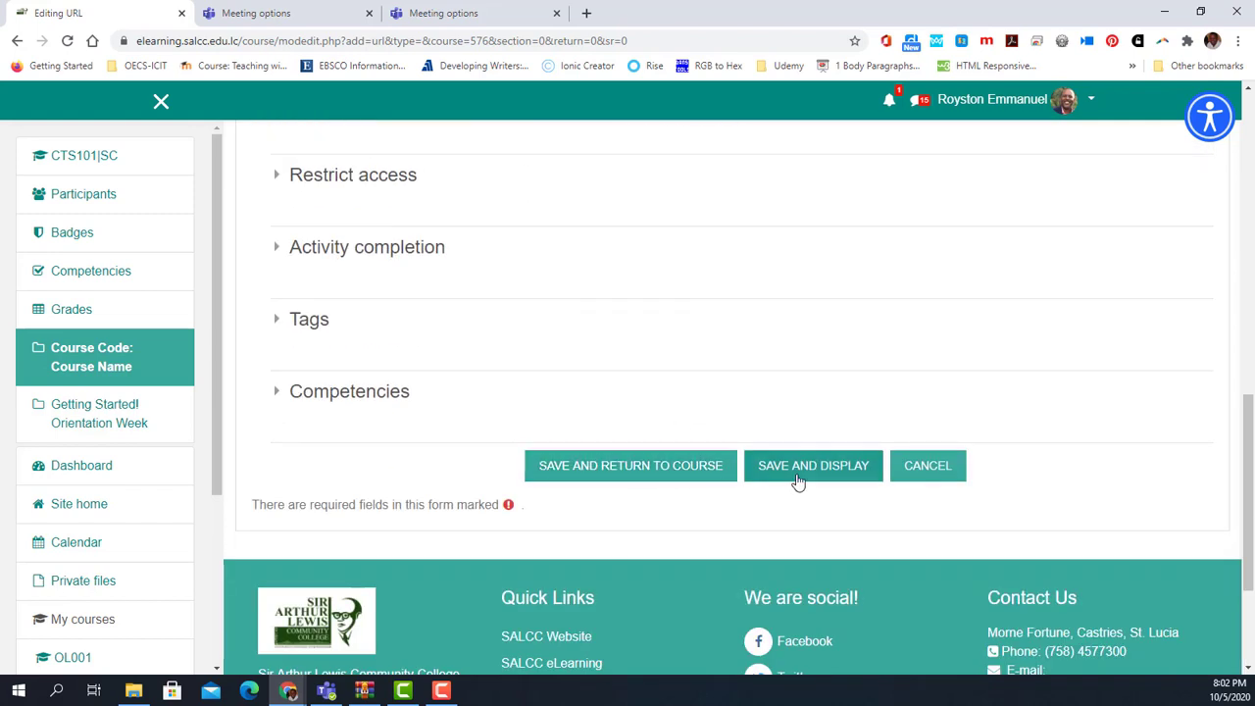
{"action": "left_click", "coordinate": [679, 473]}
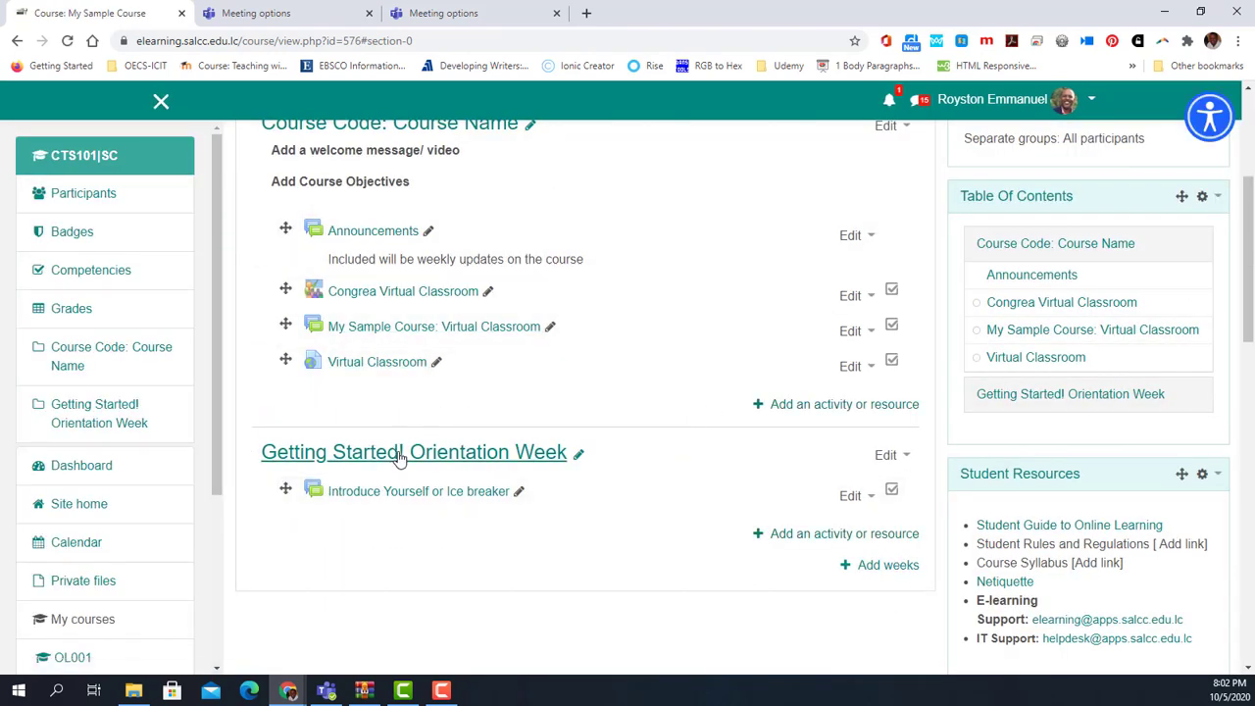
{"action": "left_click", "coordinate": [406, 364]}
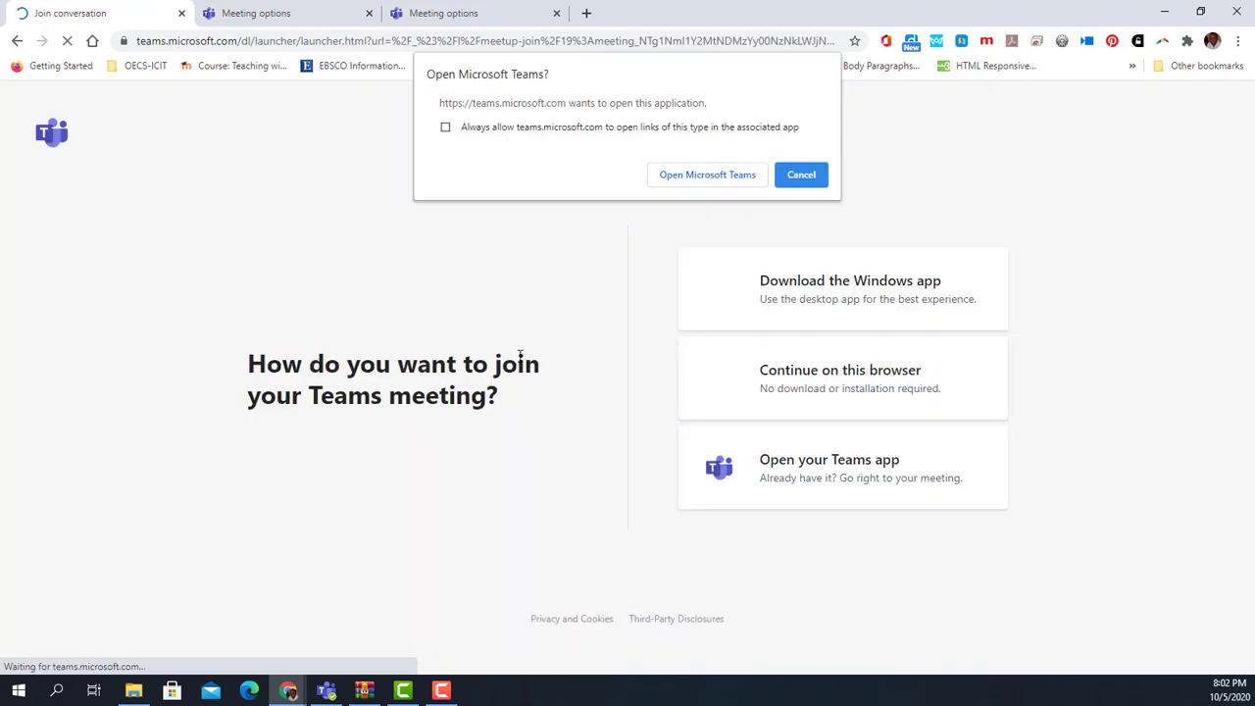
{"action": "left_click", "coordinate": [801, 174]}
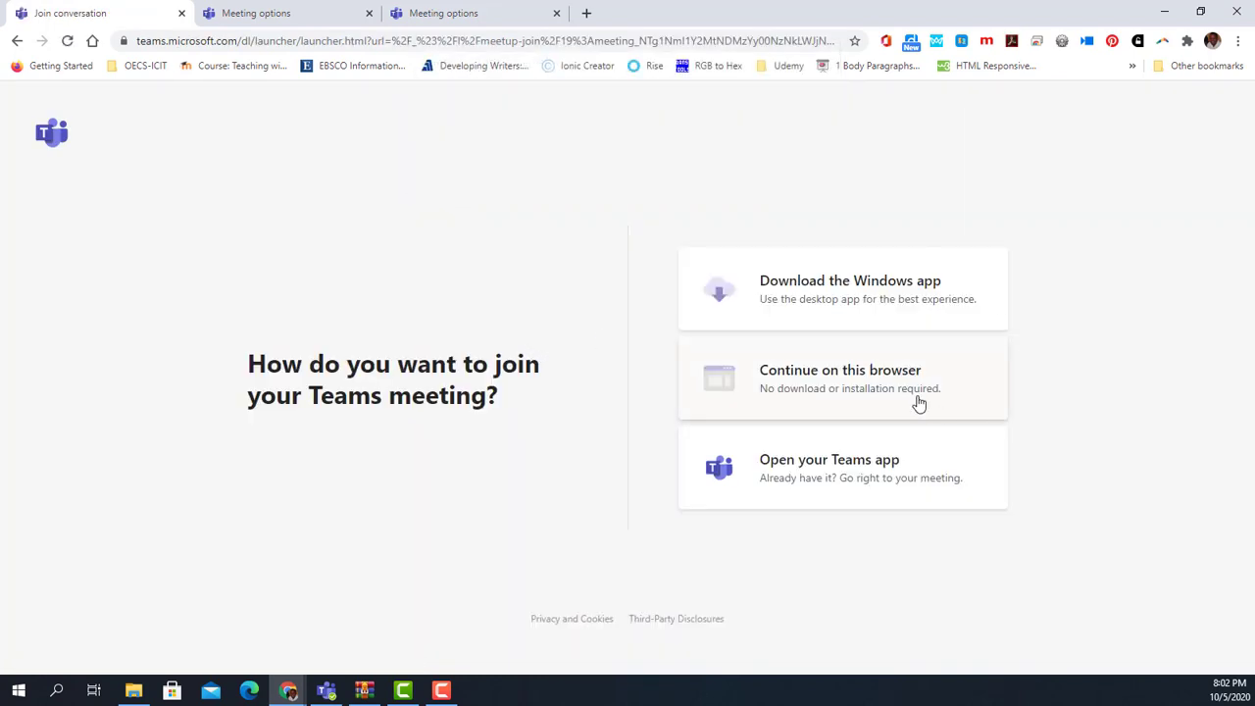
{"action": "left_click", "coordinate": [16, 40]}
{"action": "scroll", "coordinate": [677, 388], "scroll_direction": "up", "scroll_amount": 2}
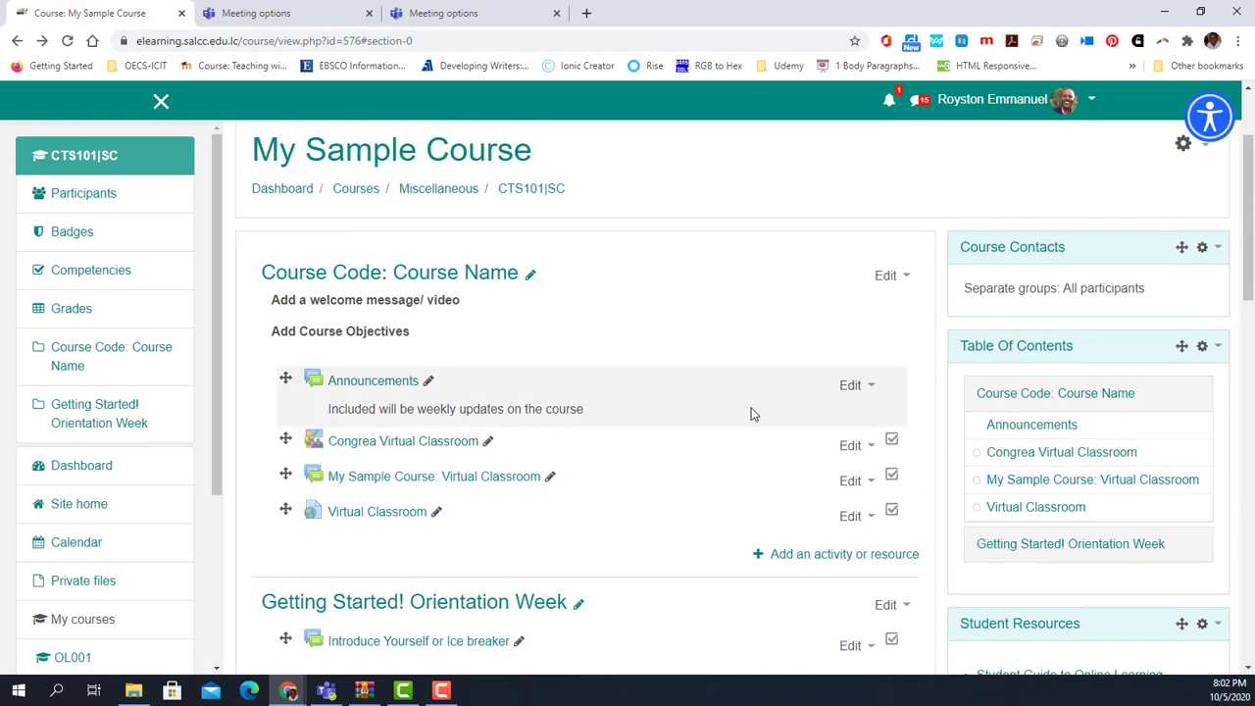